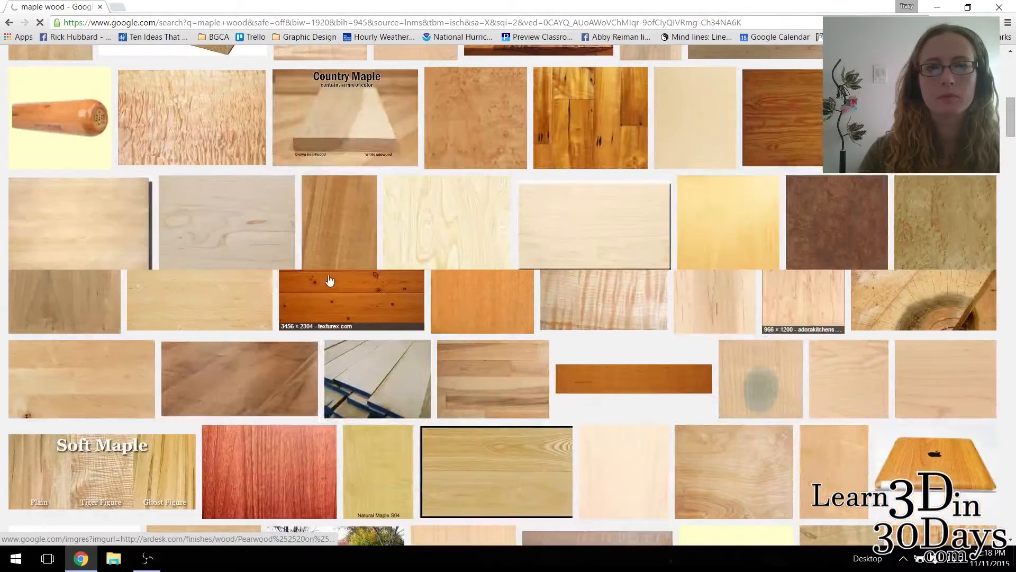
- Save the orange knotty plank image from the maple wood results as texture_mapleboards in Documents > 3D Design > Day 4
{"action": "left_click", "coordinate": [330, 281]}
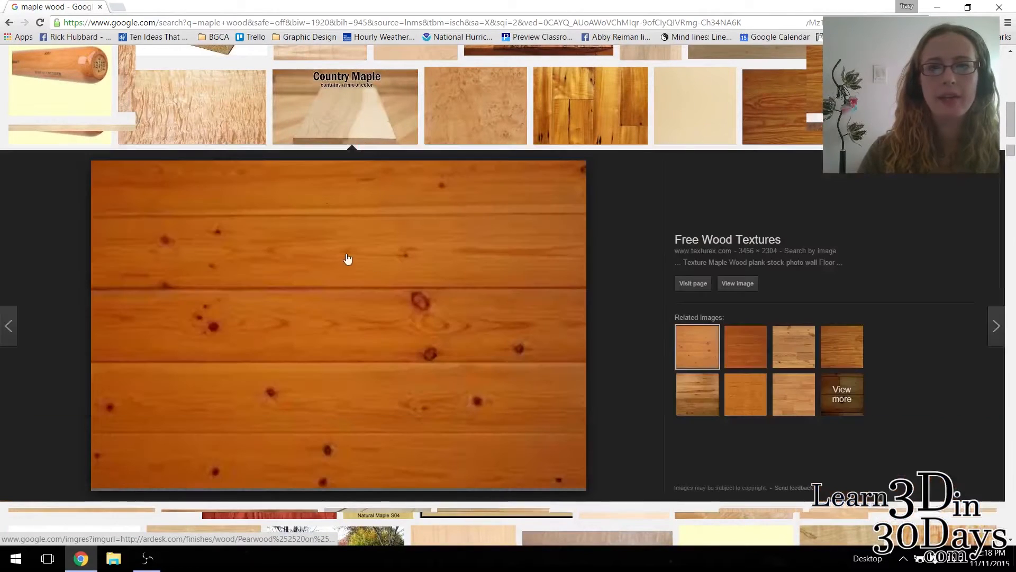
{"action": "right_click", "coordinate": [422, 252]}
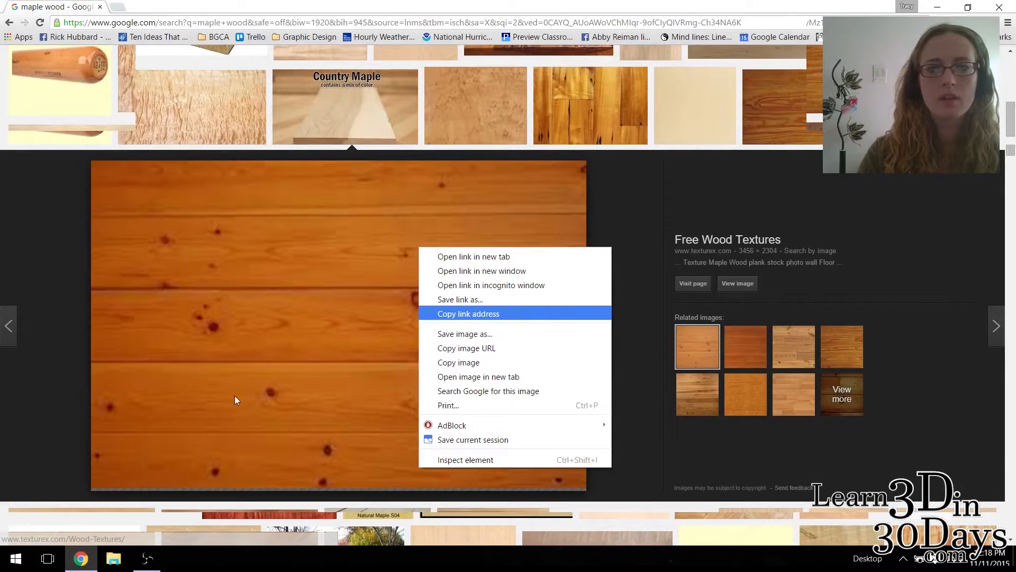
{"action": "left_click", "coordinate": [489, 335]}
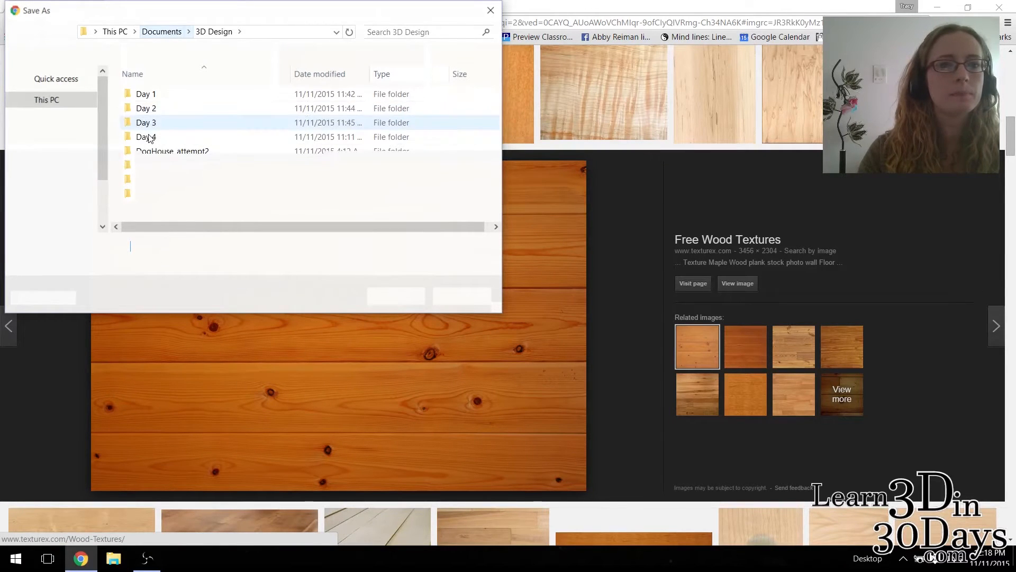
{"action": "double_click", "coordinate": [149, 138]}
{"action": "double_click", "coordinate": [141, 249]}
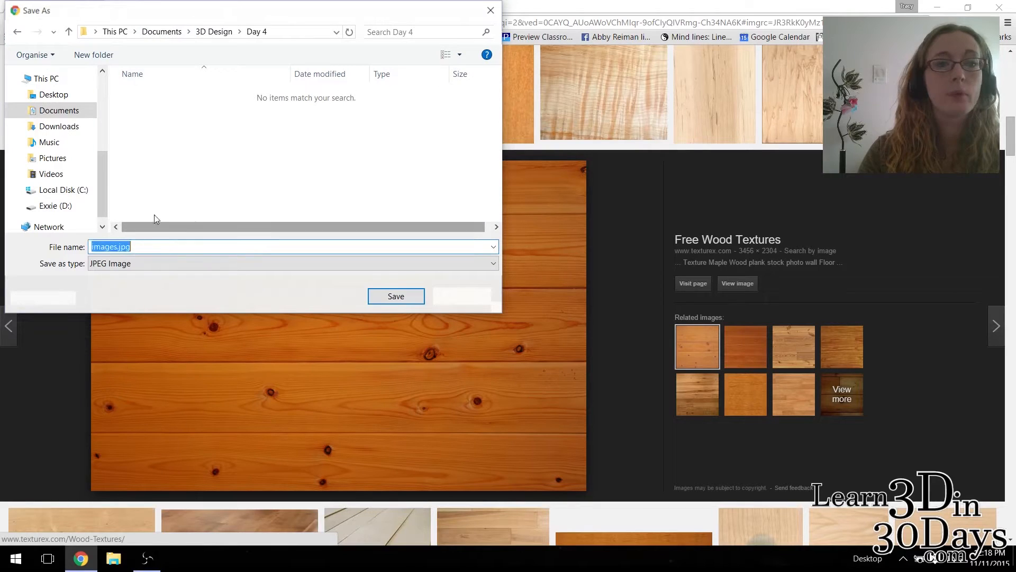
{"action": "type", "text": "t"}
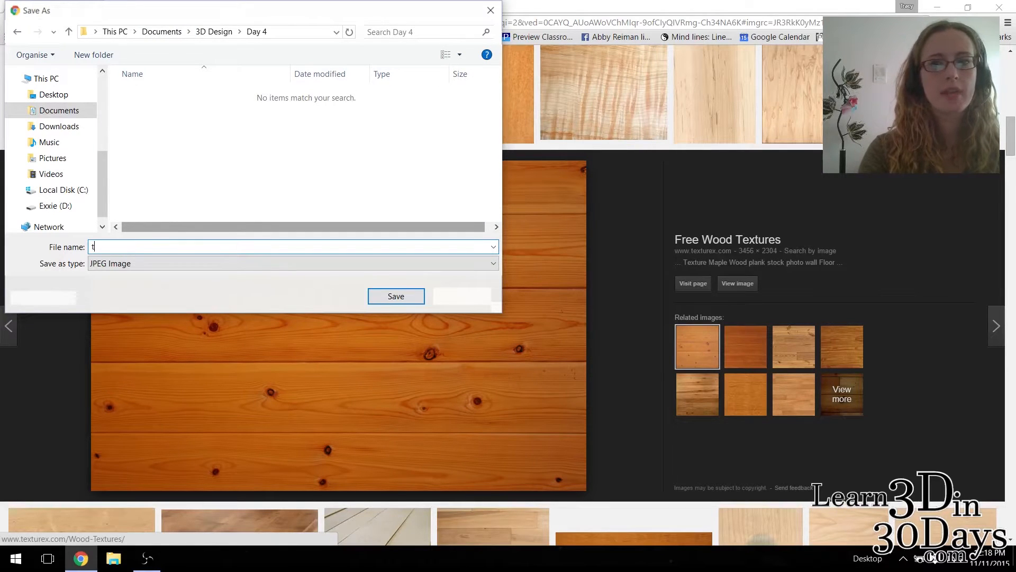
{"action": "type", "text": "extur"}
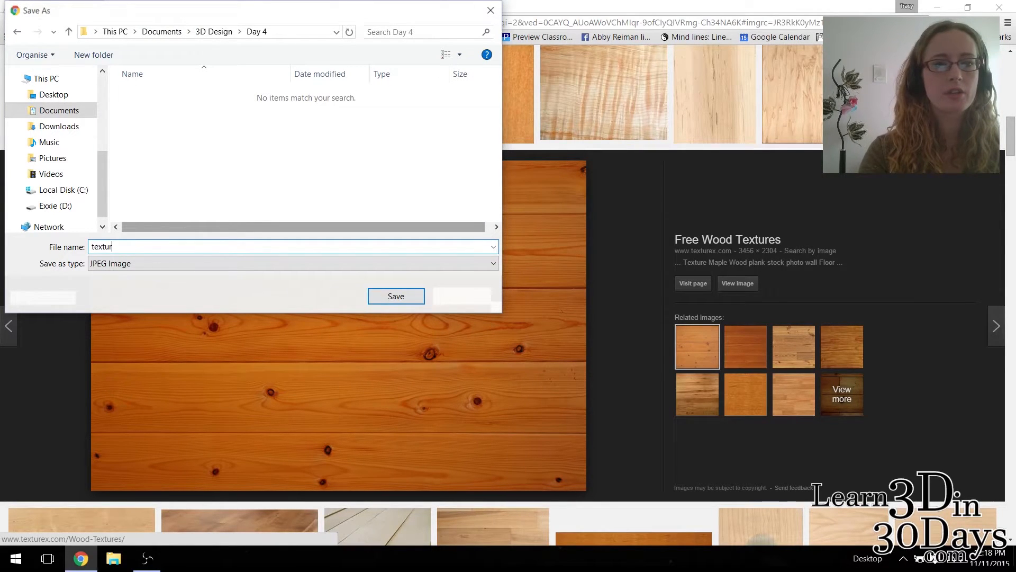
{"action": "type", "text": "e_maplebo"}
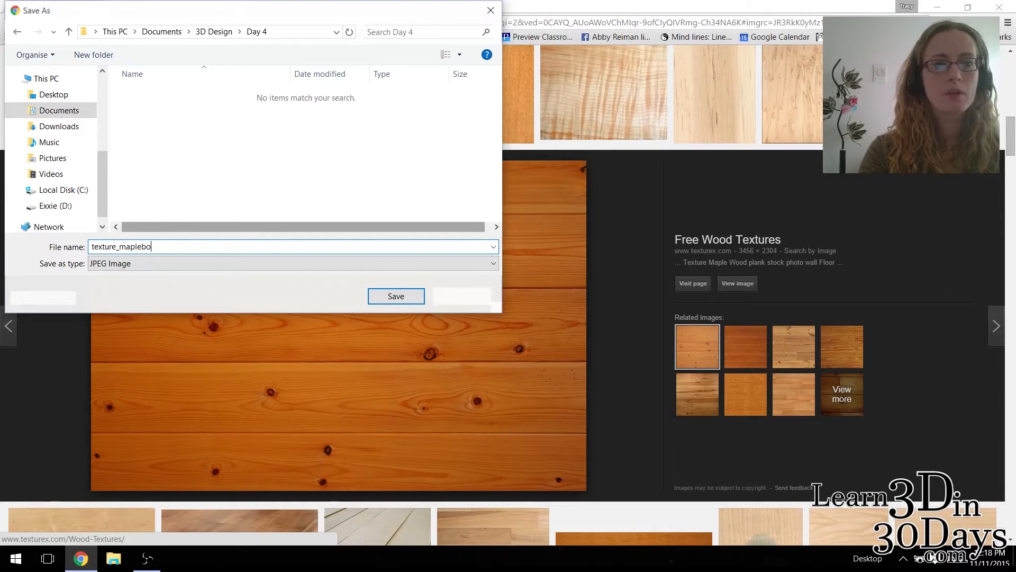
{"action": "type", "text": "ards"}
{"action": "left_click", "coordinate": [396, 296]}
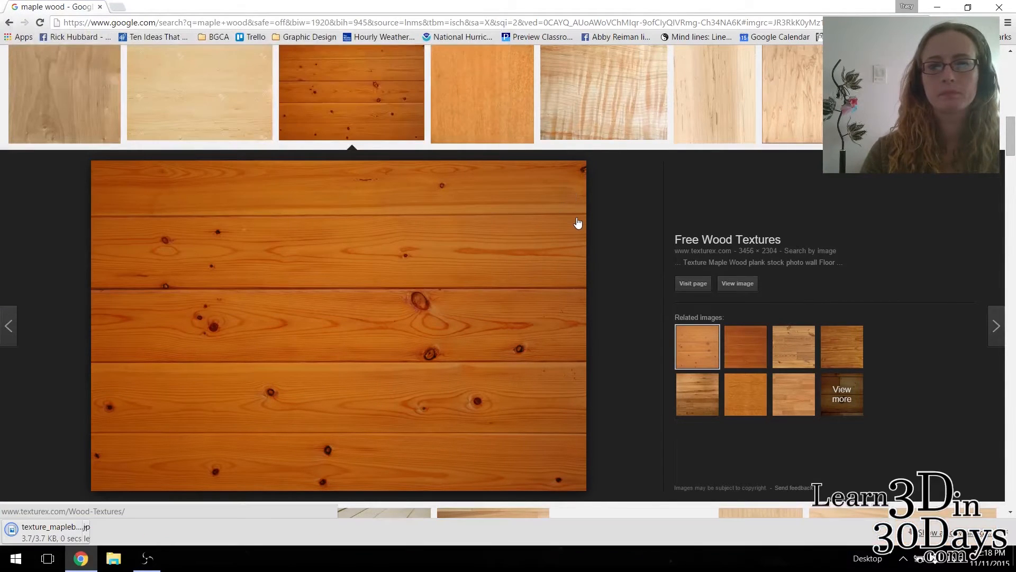
- Browse the maple wood image results for a second texture and open the plain square Brown Maple image
{"action": "scroll", "coordinate": [578, 222], "scroll_direction": "down", "scroll_amount": 5}
{"action": "scroll", "coordinate": [578, 222], "scroll_direction": "up", "scroll_amount": 4}
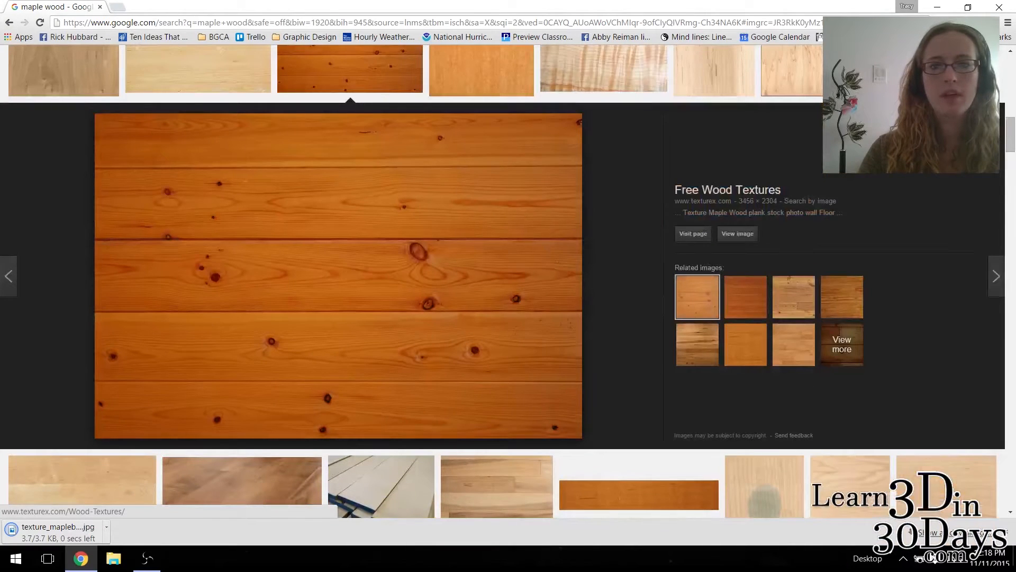
{"action": "scroll", "coordinate": [806, 281], "scroll_direction": "up", "scroll_amount": 4}
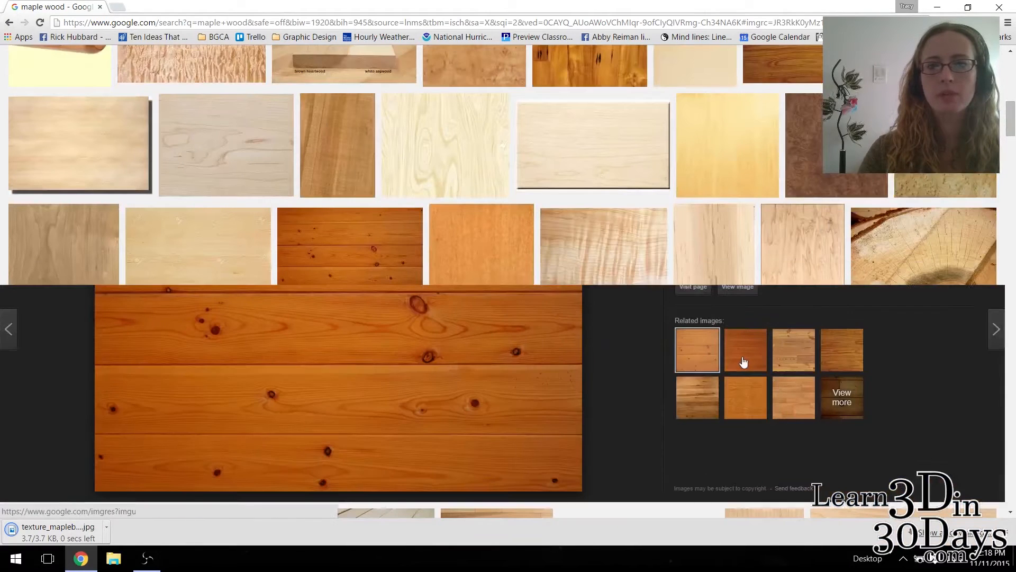
{"action": "left_click", "coordinate": [743, 361]}
{"action": "scroll", "coordinate": [773, 309], "scroll_direction": "up", "scroll_amount": 6}
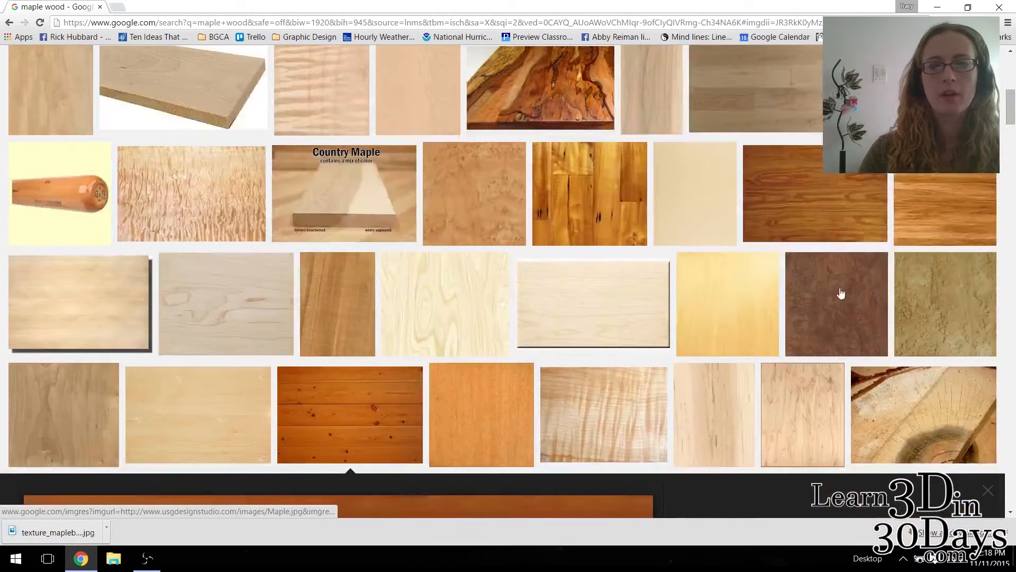
{"action": "scroll", "coordinate": [775, 301], "scroll_direction": "up", "scroll_amount": 5}
{"action": "scroll", "coordinate": [772, 302], "scroll_direction": "down", "scroll_amount": 4}
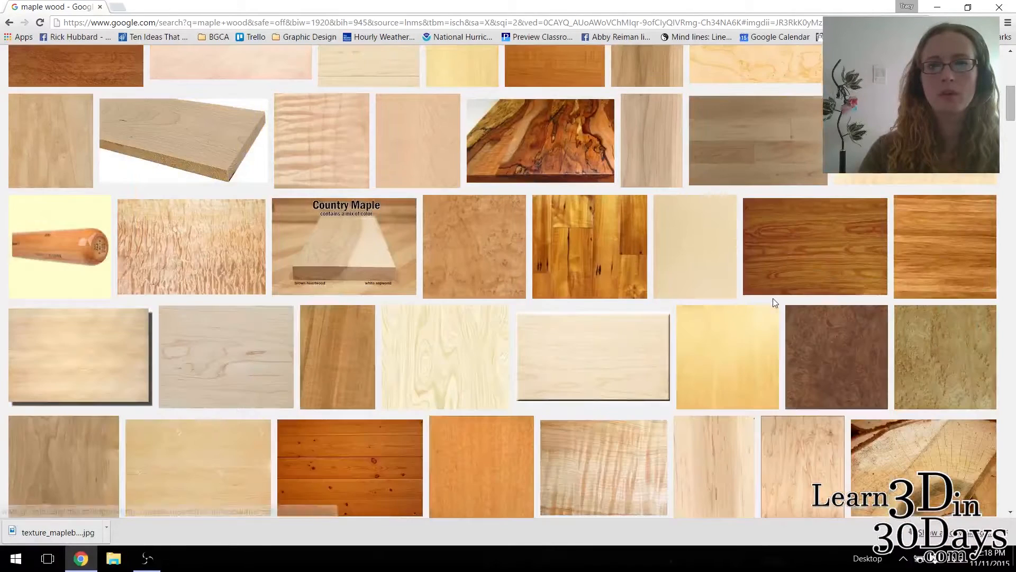
{"action": "scroll", "coordinate": [541, 109], "scroll_direction": "up", "scroll_amount": 1}
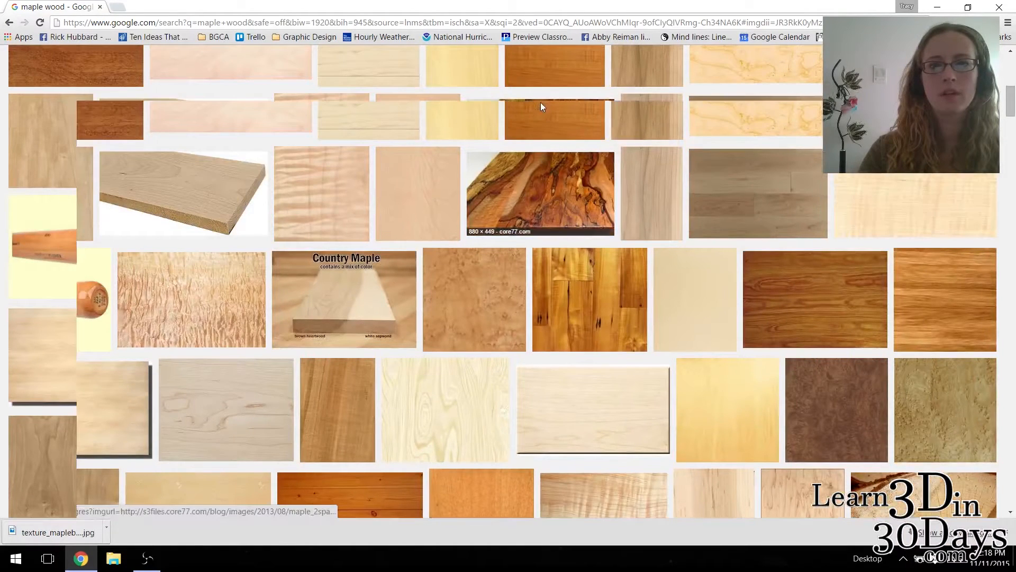
{"action": "left_click", "coordinate": [541, 105]}
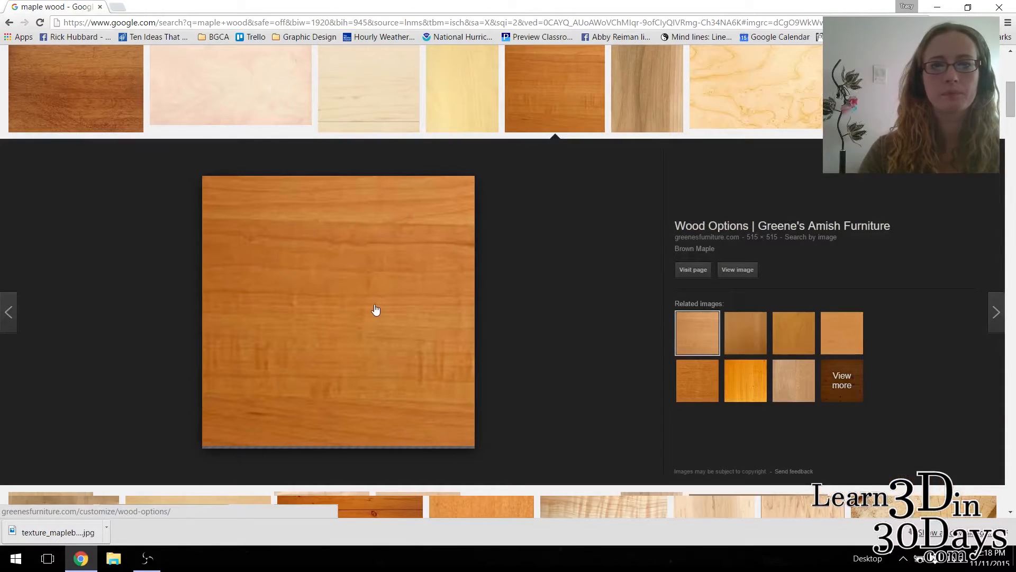
- Save the Brown Maple image as texture_maple in the Day 4 folder
{"action": "right_click", "coordinate": [385, 264]}
{"action": "left_click", "coordinate": [494, 351]}
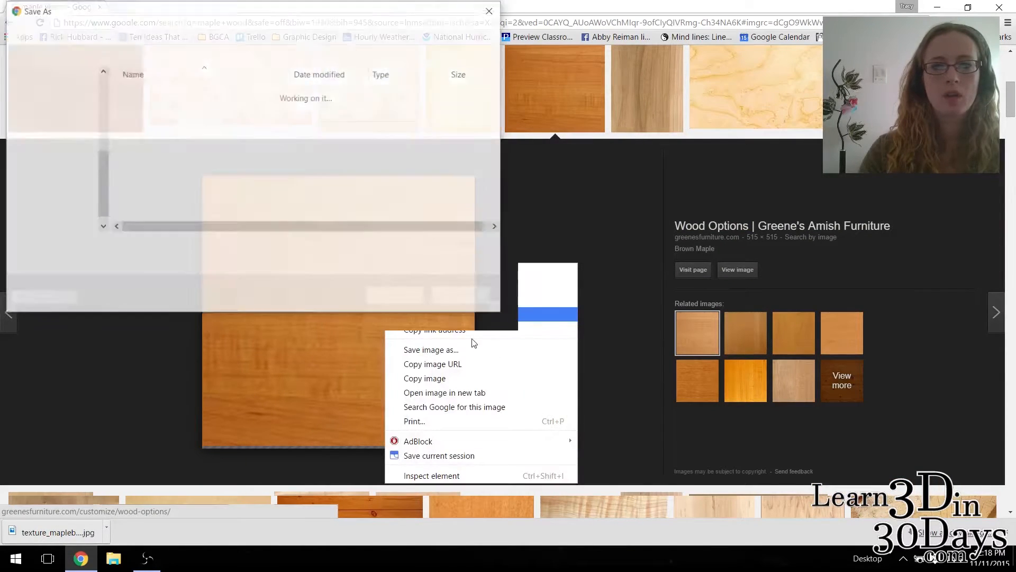
{"action": "type", "text": "tex"}
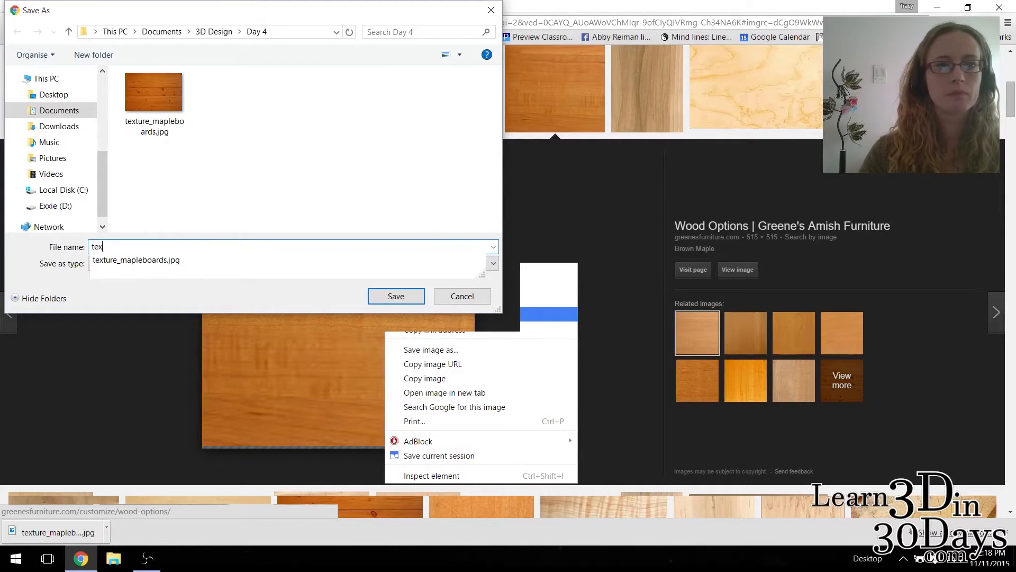
{"action": "type", "text": "ture_maple"}
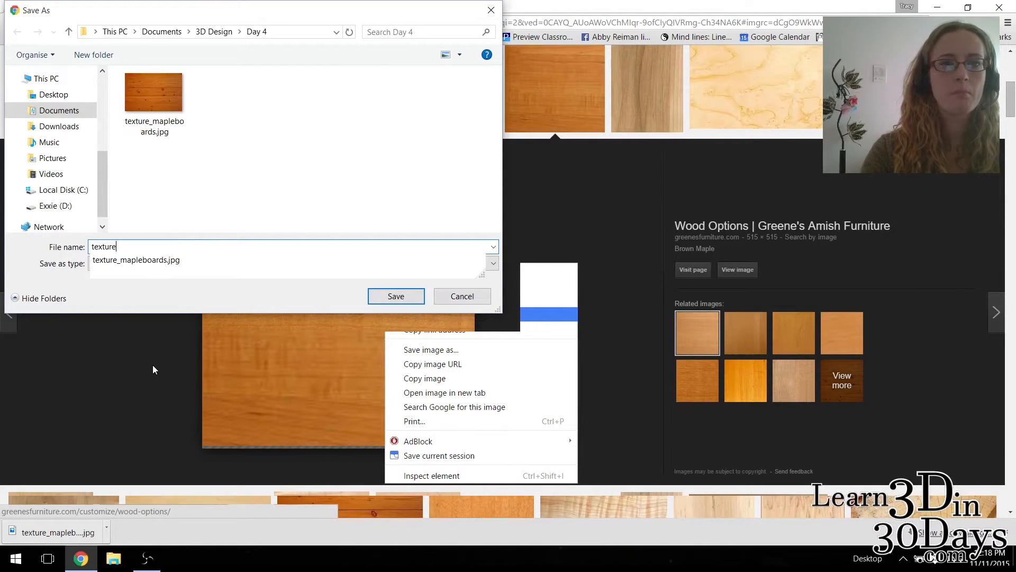
{"action": "key", "text": "Return"}
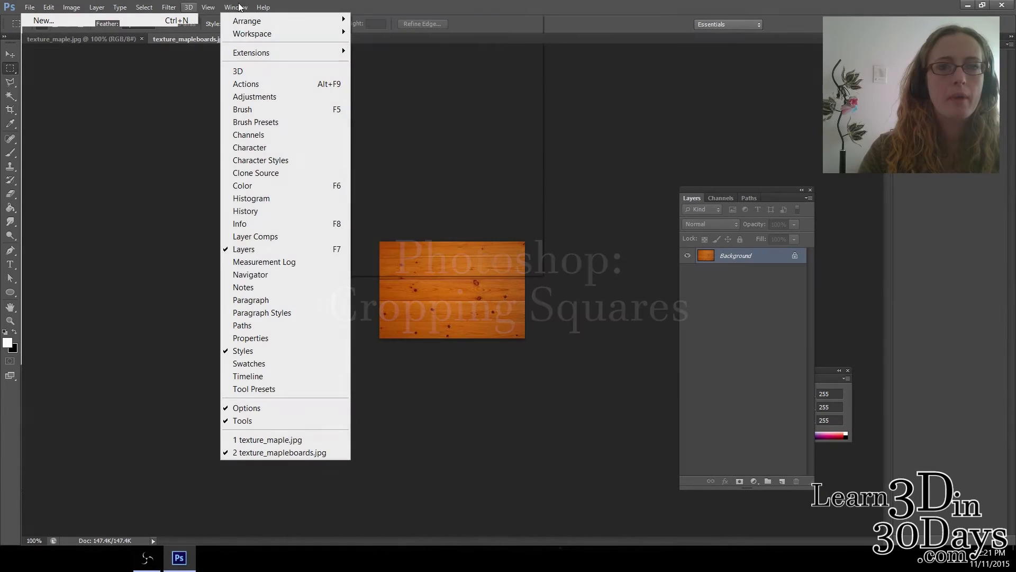
- In Photoshop, tile both texture images vertically, then shrink the Layers panel and move it clear of the plank texture
{"action": "mouse_move", "coordinate": [273, 14]}
{"action": "mouse_move", "coordinate": [236, 7]}
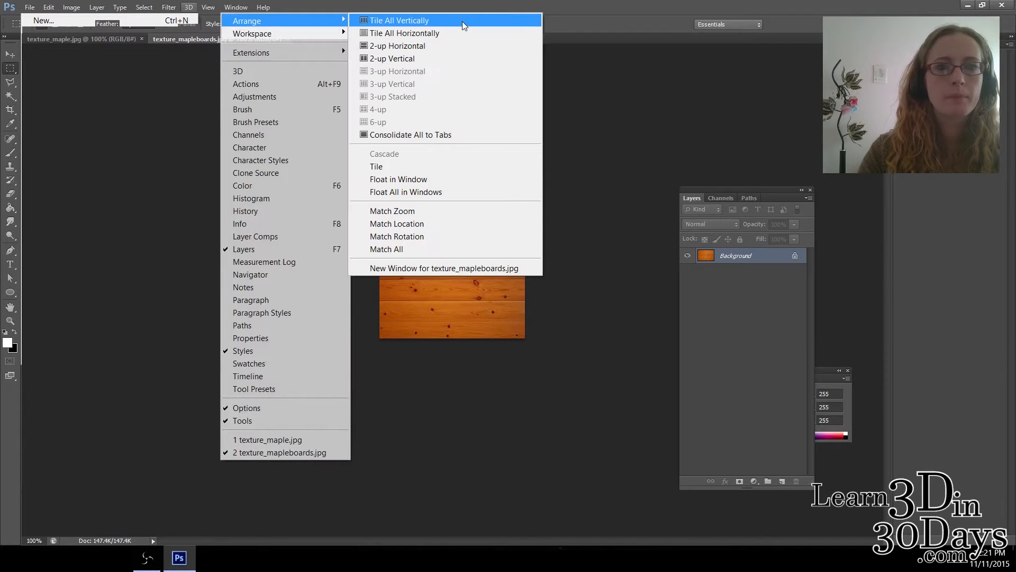
{"action": "left_click", "coordinate": [462, 22]}
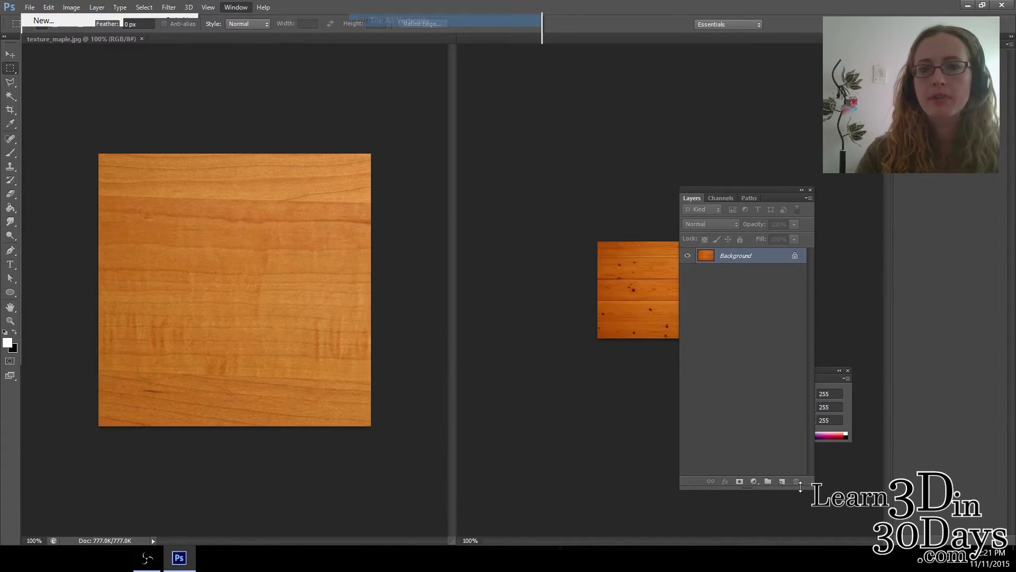
{"action": "left_click_drag", "start_coordinate": [773, 373], "coordinate": [837, 275]}
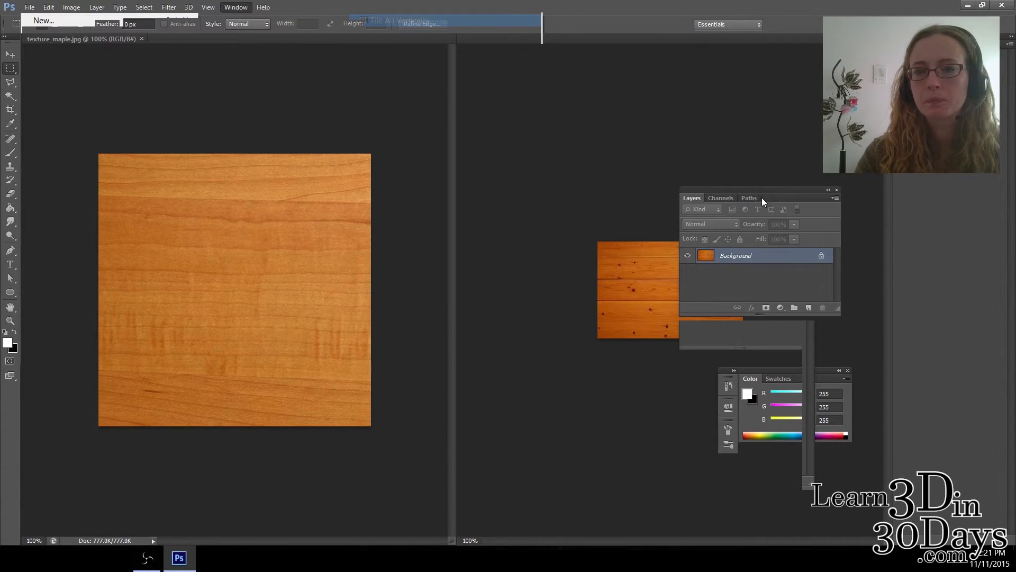
{"action": "left_click_drag", "start_coordinate": [757, 190], "coordinate": [752, 60]}
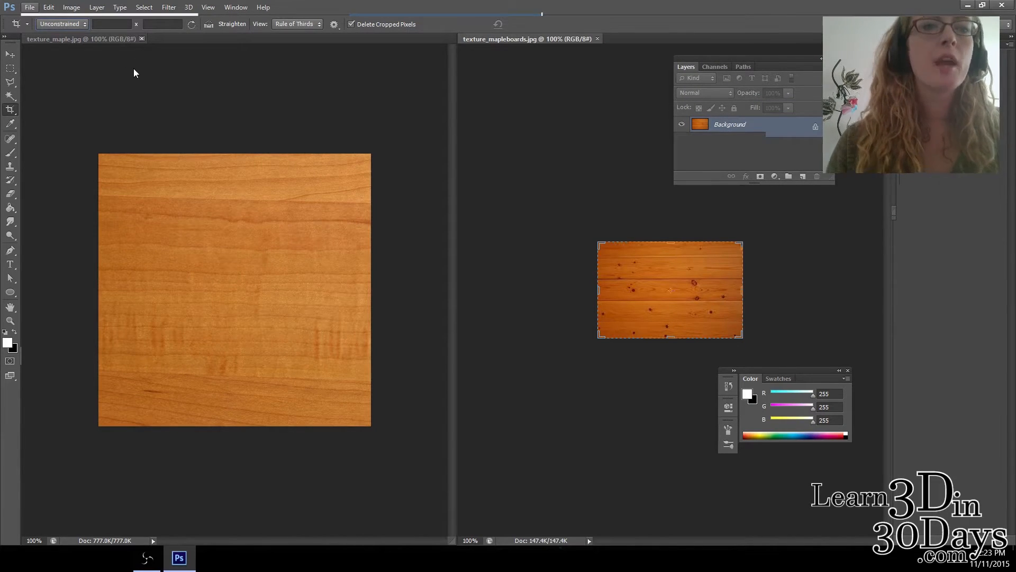
- Crop texture_mapleboards.jpg to a 1 x 1 square, trimming the planks at both ends
{"action": "left_click", "coordinate": [84, 26]}
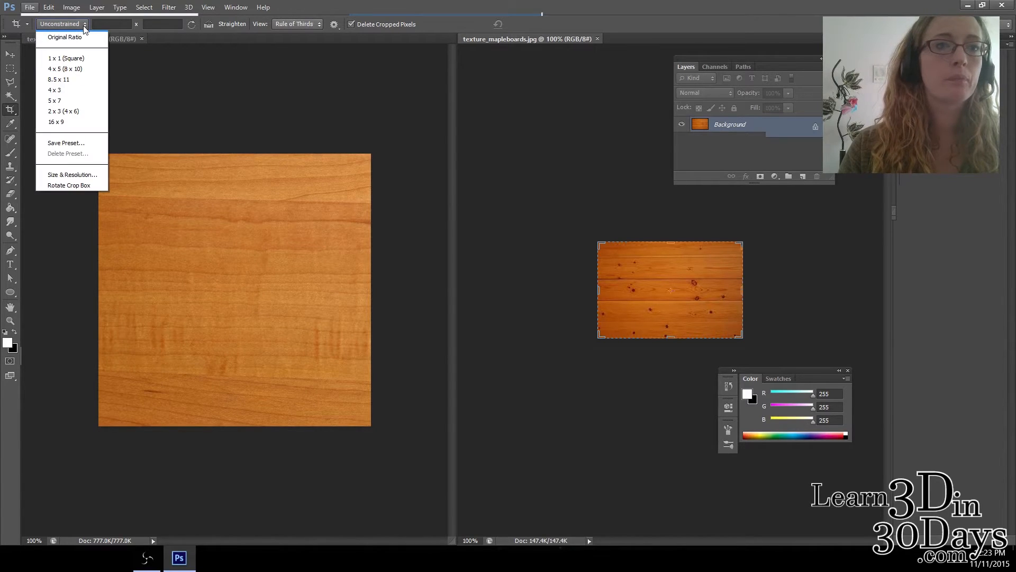
{"action": "left_click", "coordinate": [66, 58]}
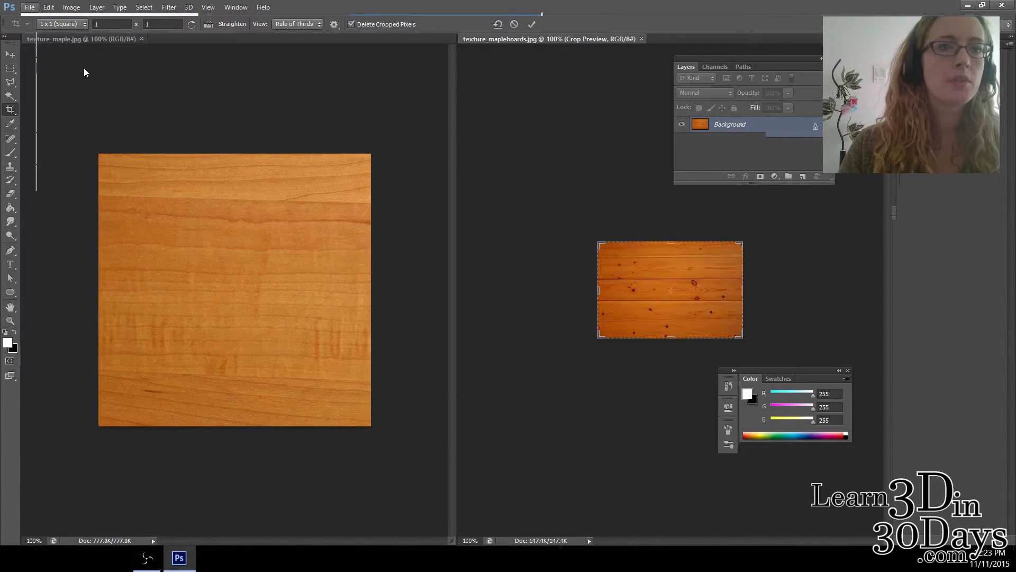
{"action": "mouse_move", "coordinate": [668, 316]}
{"action": "left_mouse_down"}
{"action": "mouse_move", "coordinate": [632, 313]}
{"action": "mouse_move", "coordinate": [659, 323]}
{"action": "mouse_move", "coordinate": [693, 313]}
{"action": "mouse_move", "coordinate": [655, 312]}
{"action": "mouse_move", "coordinate": [679, 314]}
{"action": "left_mouse_up"}
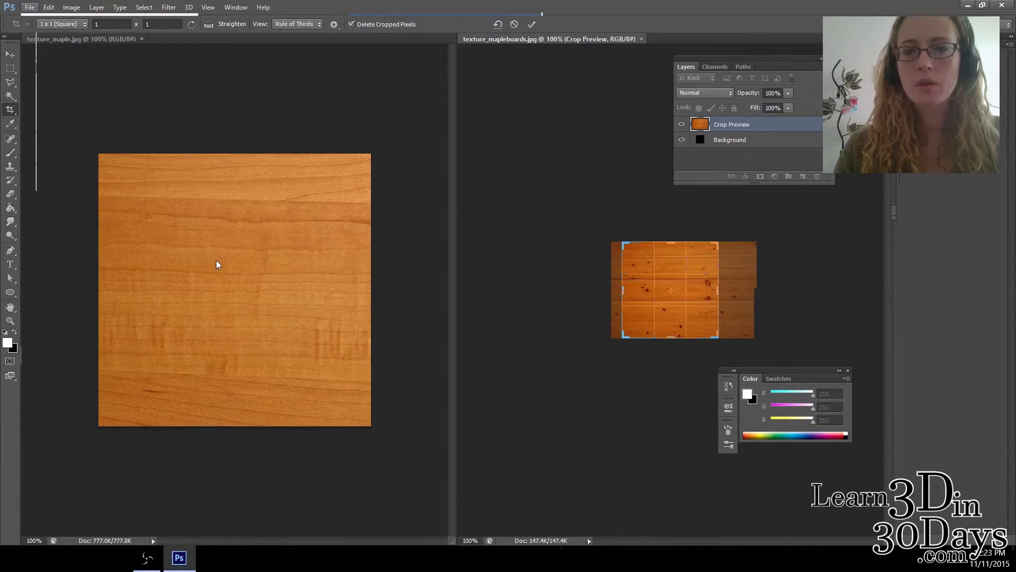
{"action": "double_click", "coordinate": [646, 320]}
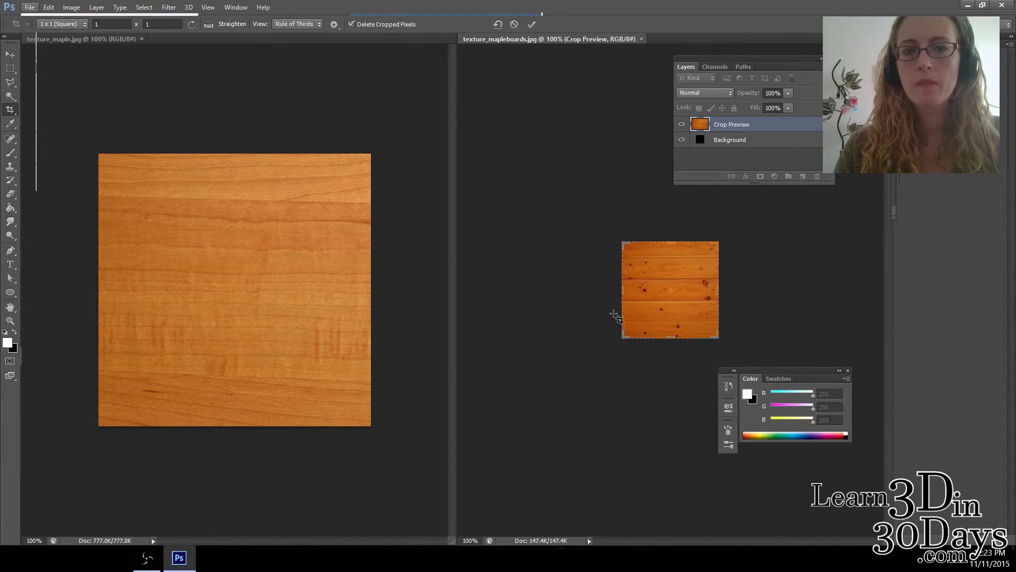
- Try a 1 x 1 square crop on texture_maple.jpg, resizing and repositioning the crop frame
{"action": "left_click", "coordinate": [144, 226]}
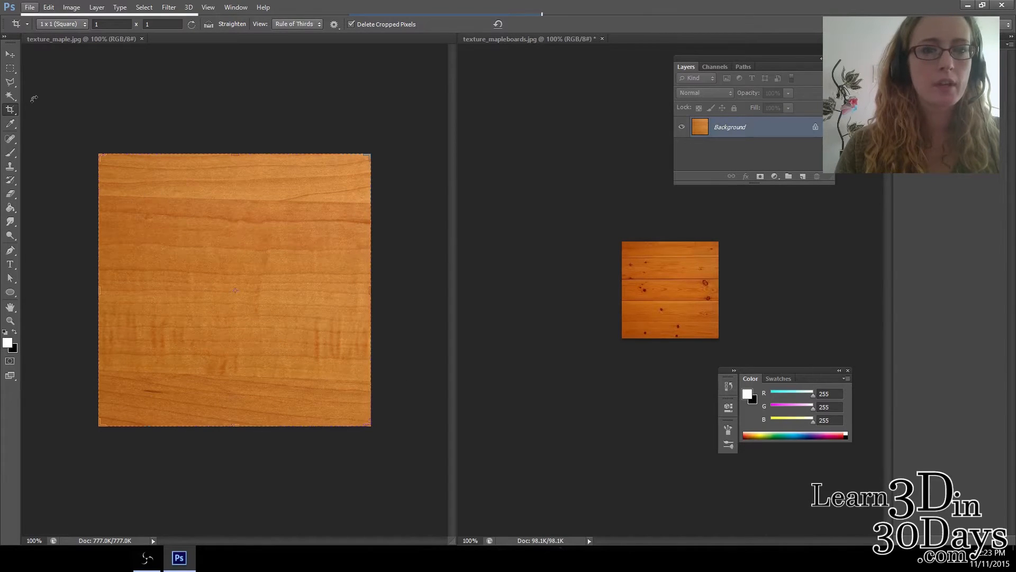
{"action": "left_click_drag", "start_coordinate": [232, 254], "coordinate": [204, 241]}
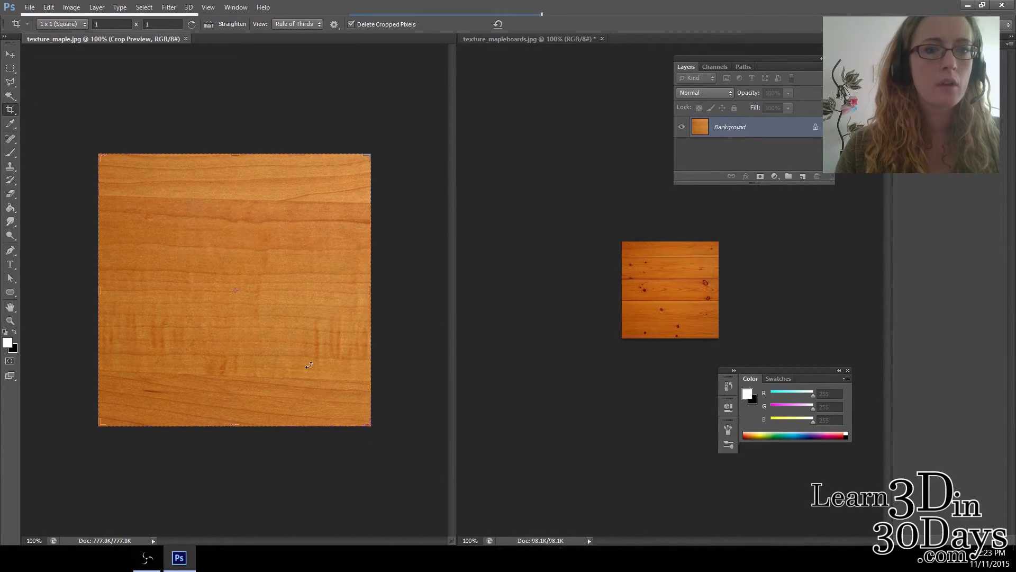
{"action": "left_click_drag", "start_coordinate": [239, 293], "coordinate": [305, 377]}
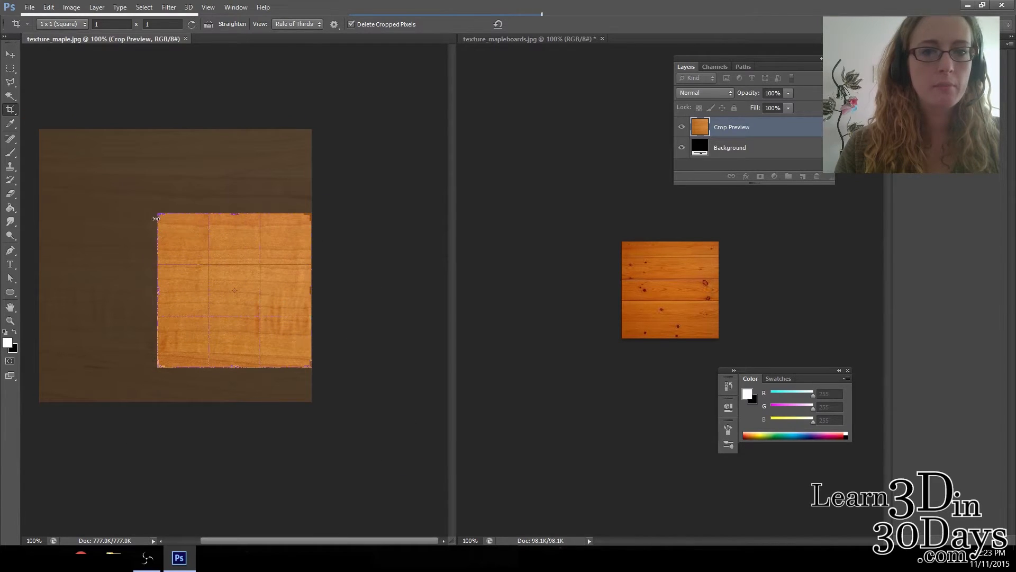
{"action": "left_click_drag", "start_coordinate": [155, 215], "coordinate": [105, 186]}
{"action": "left_click_drag", "start_coordinate": [116, 407], "coordinate": [108, 424]}
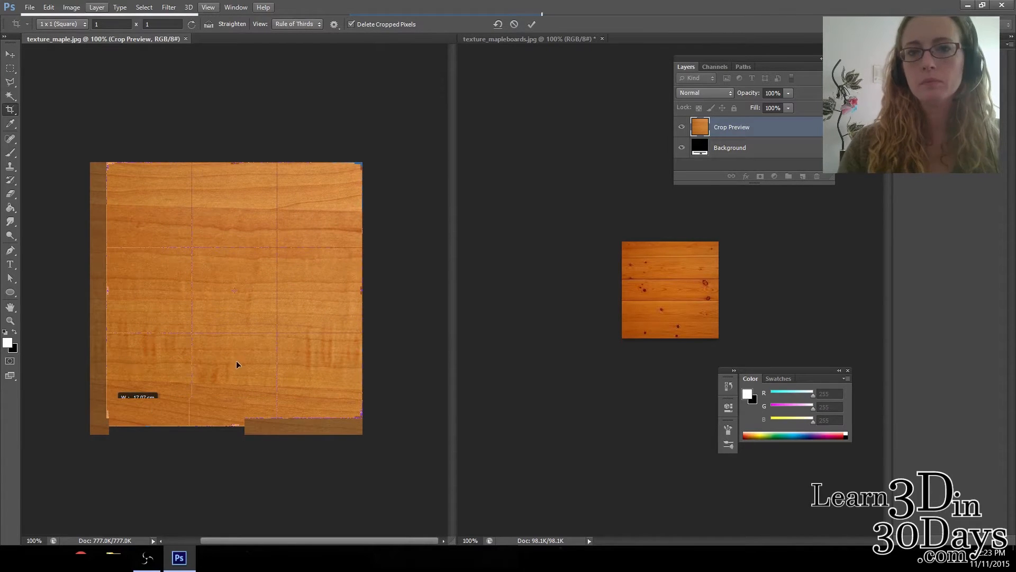
{"action": "left_click_drag", "start_coordinate": [236, 362], "coordinate": [231, 354]}
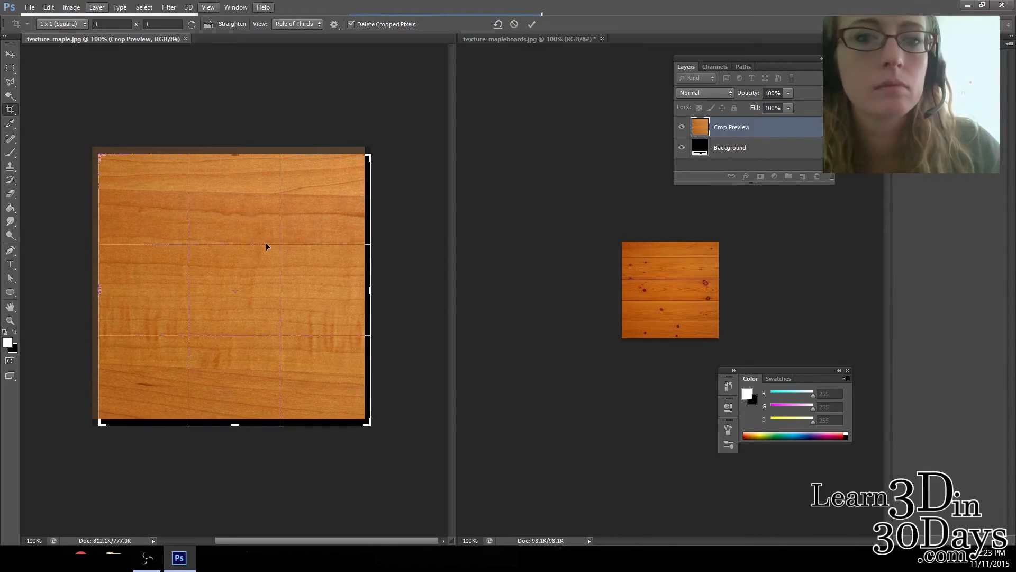
{"action": "key", "text": "Return"}
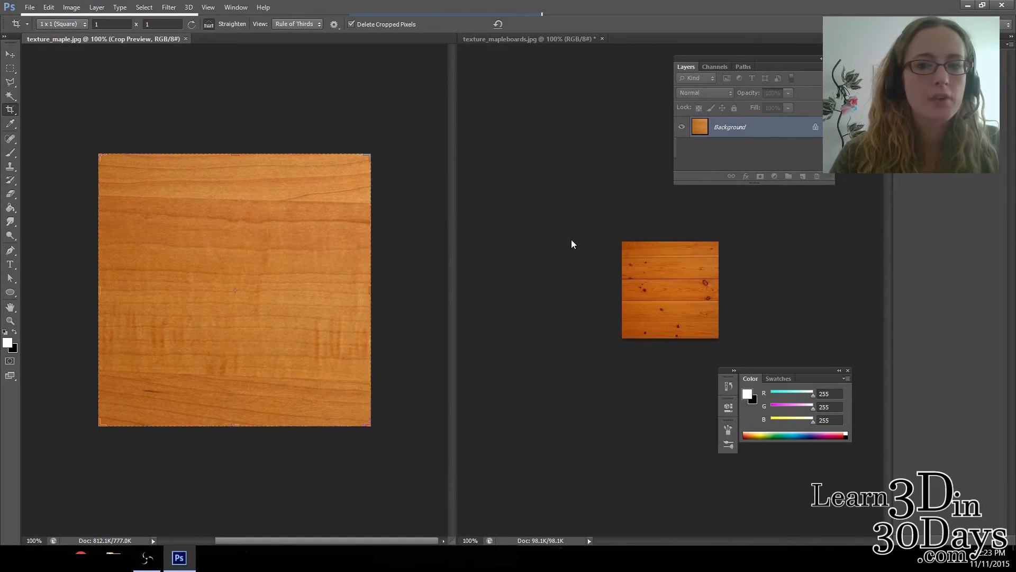
- Adjust texture_mapleboards.jpg with Hue/Saturation, setting saturation to -24 and lightness to +3
{"action": "left_click", "coordinate": [503, 209]}
{"action": "left_click", "coordinate": [71, 7]}
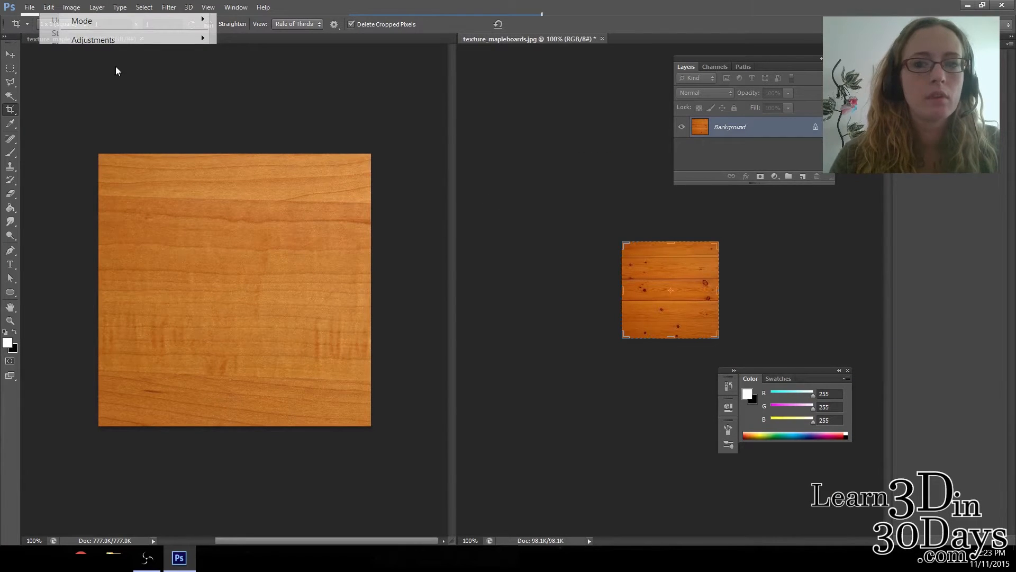
{"action": "mouse_move", "coordinate": [89, 42]}
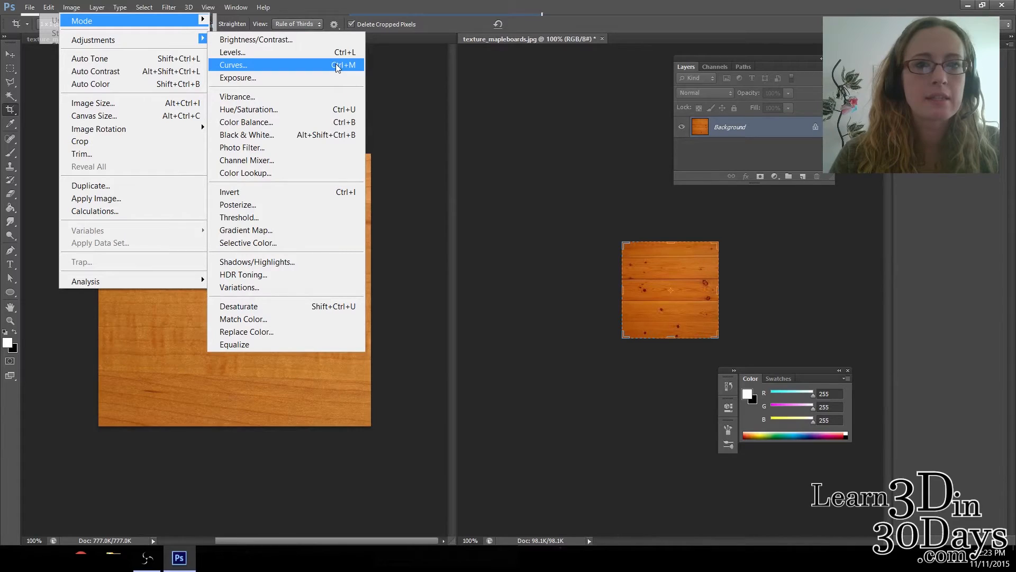
{"action": "left_click", "coordinate": [325, 110]}
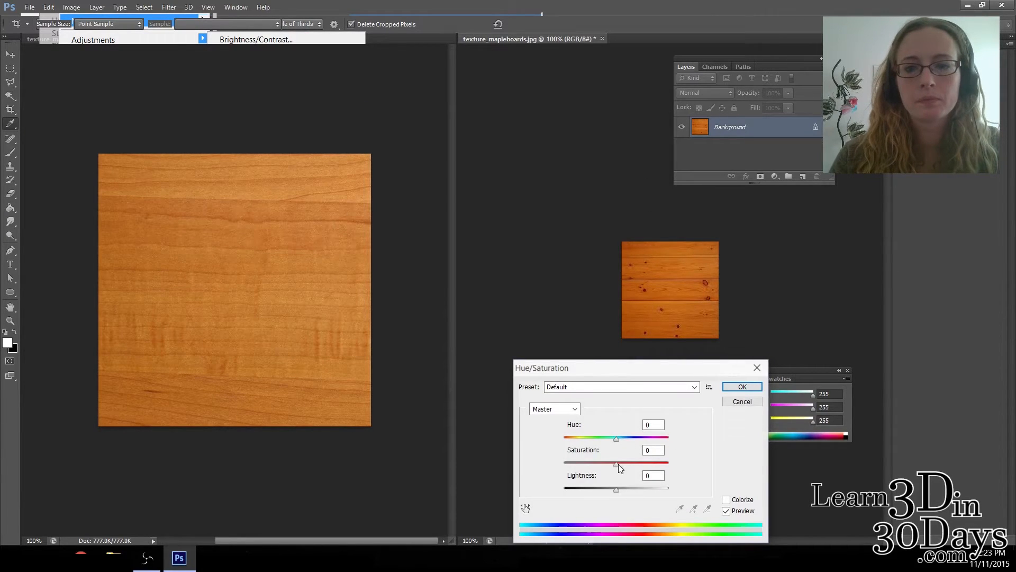
{"action": "left_click_drag", "start_coordinate": [617, 464], "coordinate": [621, 490]}
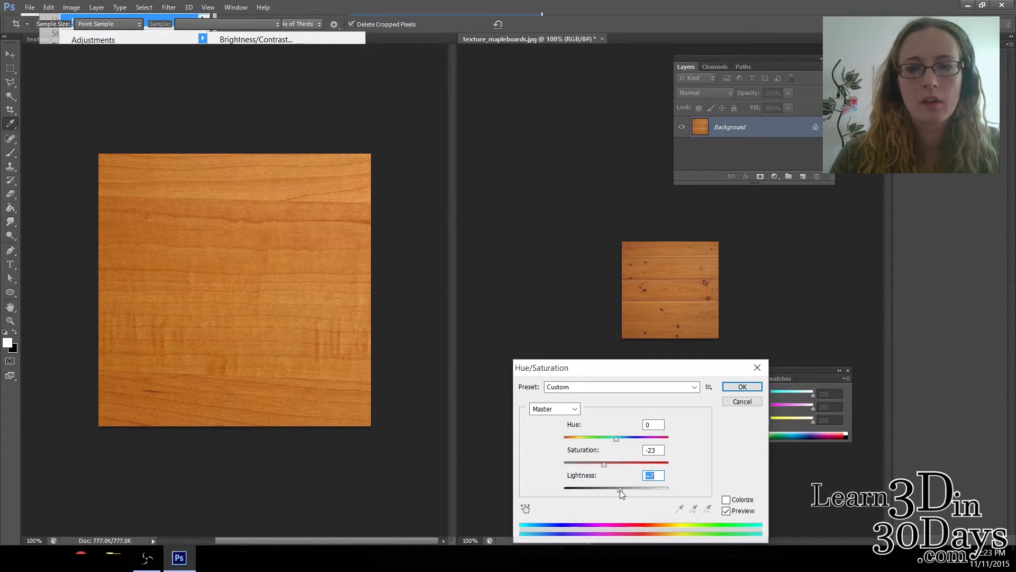
{"action": "left_click_drag", "start_coordinate": [621, 490], "coordinate": [617, 488]}
{"action": "left_click_drag", "start_coordinate": [602, 466], "coordinate": [602, 462]}
{"action": "left_click", "coordinate": [740, 387]}
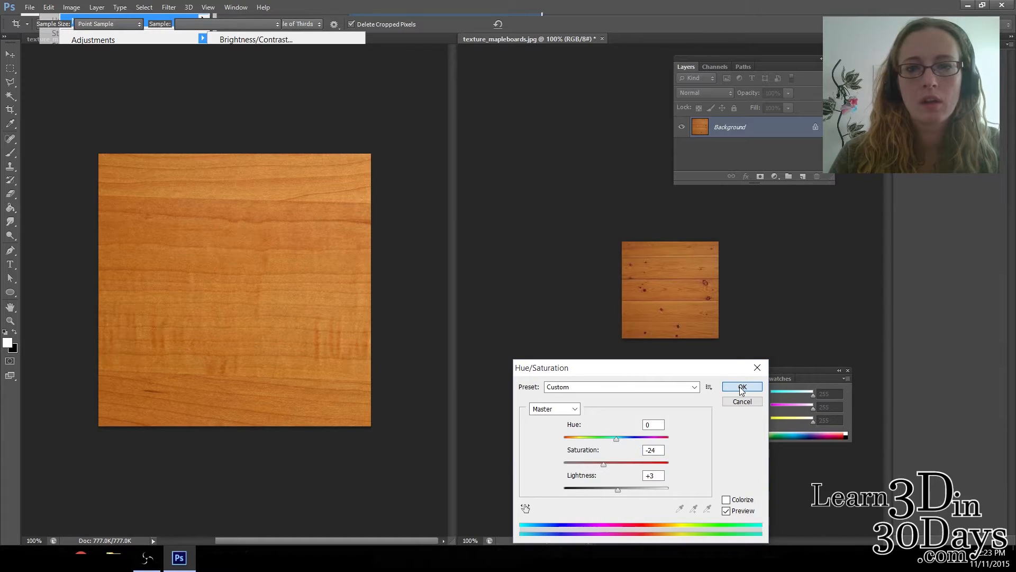
- Place a copy of the plank texture over texture_maple.jpg to compare their colours, then undo the placement
{"action": "left_click", "coordinate": [272, 260]}
{"action": "left_click_drag", "start_coordinate": [271, 255], "coordinate": [245, 243]}
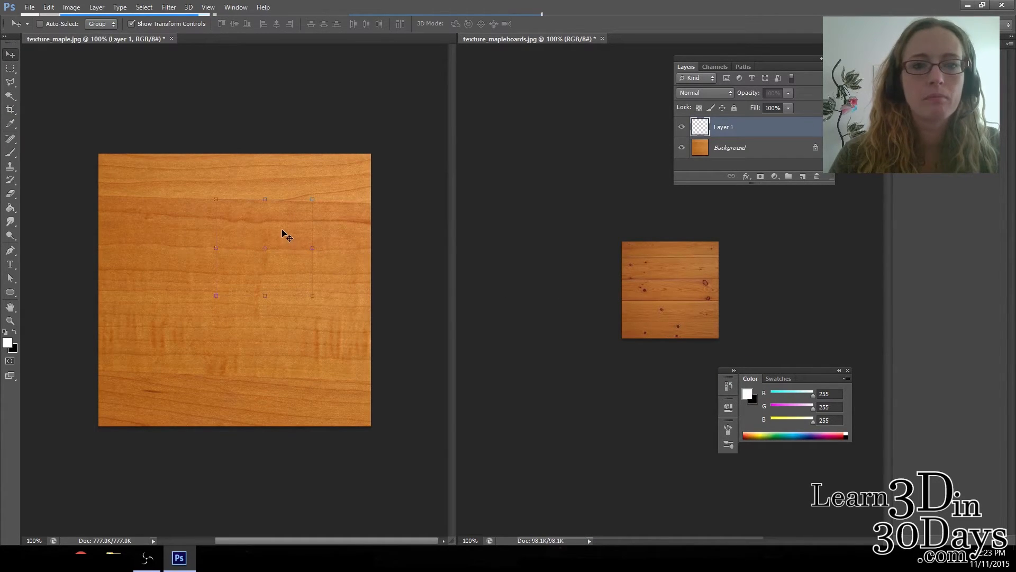
{"action": "left_click", "coordinate": [688, 302]}
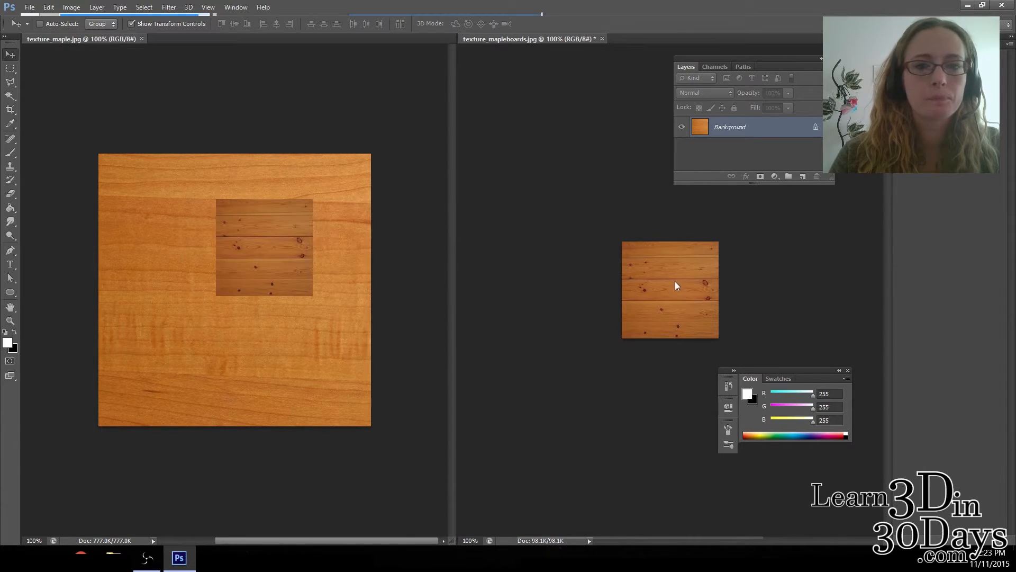
{"action": "left_click", "coordinate": [125, 90]}
{"action": "key", "text": "ctrl+z"}
- Apply a brightness of 12 to texture_mapleboards.jpg, then place a copy on texture_maple.jpg for comparison and undo the placement
{"action": "left_click", "coordinate": [48, 9]}
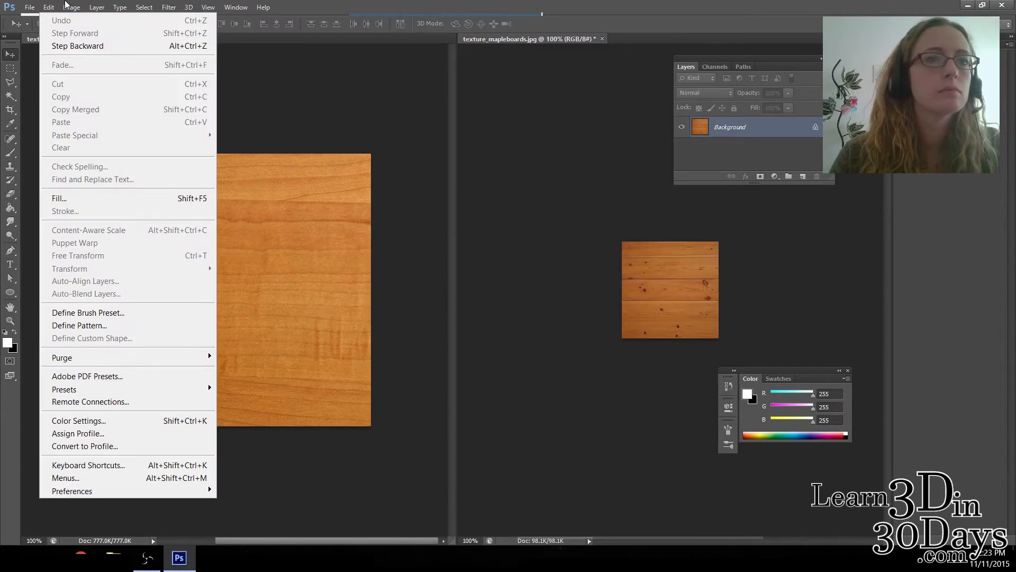
{"action": "mouse_move", "coordinate": [133, 51]}
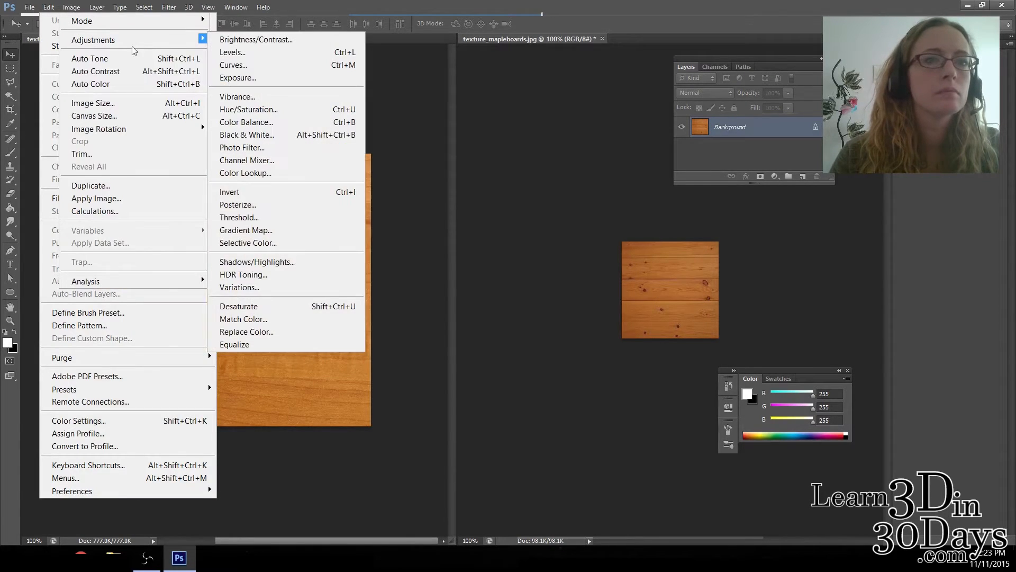
{"action": "left_click", "coordinate": [281, 42]}
{"action": "left_click_drag", "start_coordinate": [484, 189], "coordinate": [488, 192]}
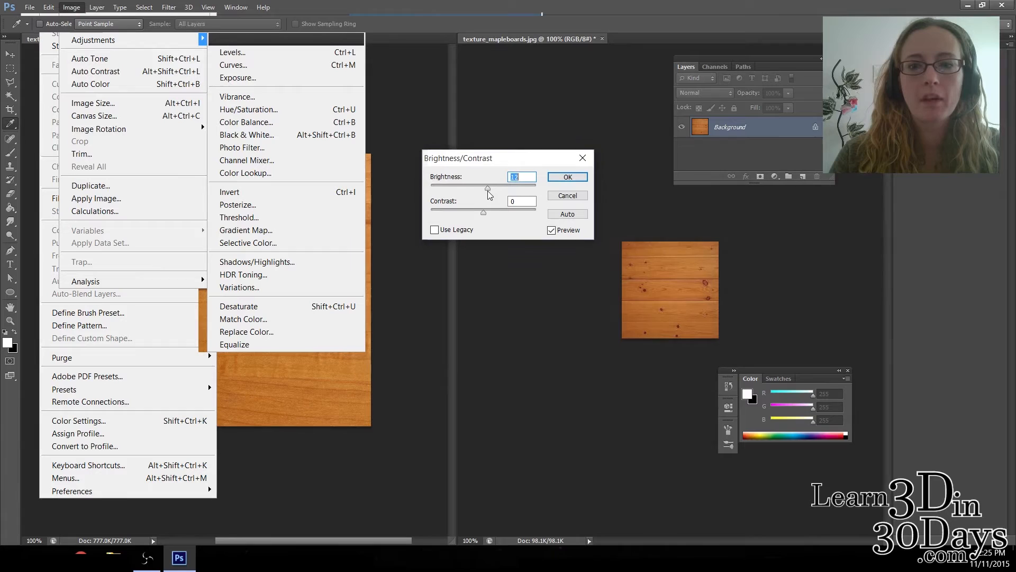
{"action": "left_click", "coordinate": [550, 178]}
{"action": "left_click_drag", "start_coordinate": [671, 297], "coordinate": [280, 257]}
{"action": "key", "text": "ctrl+z"}
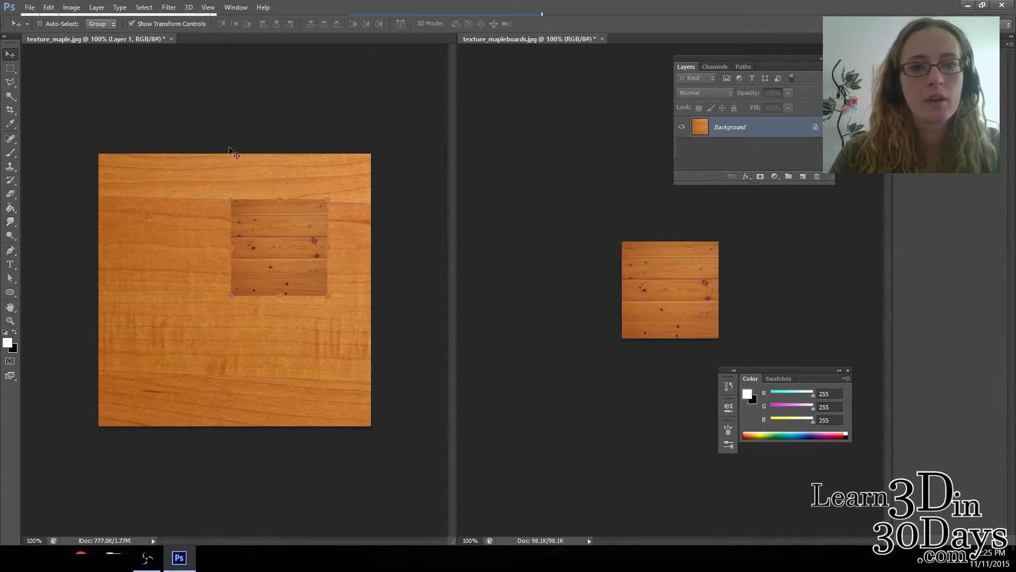
- Apply a further brightness of 15 to texture_mapleboards.jpg, then compare a copy on texture_maple.jpg and remove that copied layer
{"action": "left_click", "coordinate": [71, 7]}
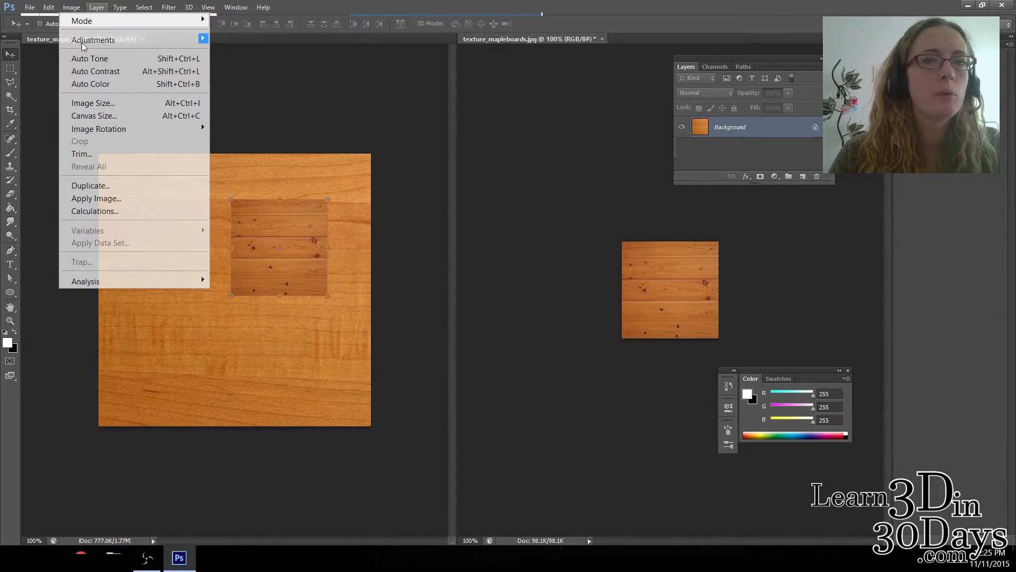
{"action": "mouse_move", "coordinate": [85, 44]}
{"action": "left_click", "coordinate": [248, 40]}
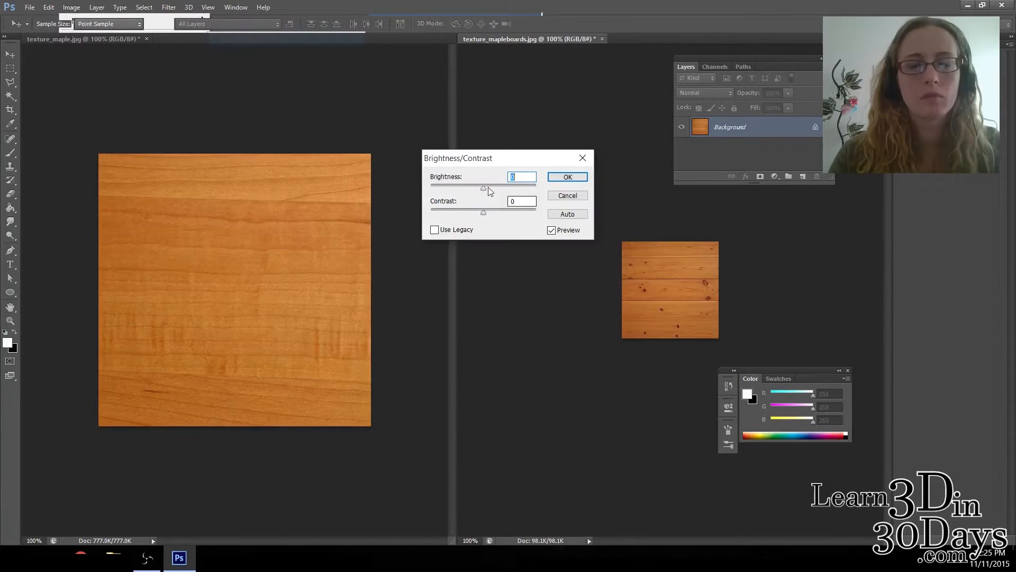
{"action": "left_click_drag", "start_coordinate": [484, 190], "coordinate": [488, 192]}
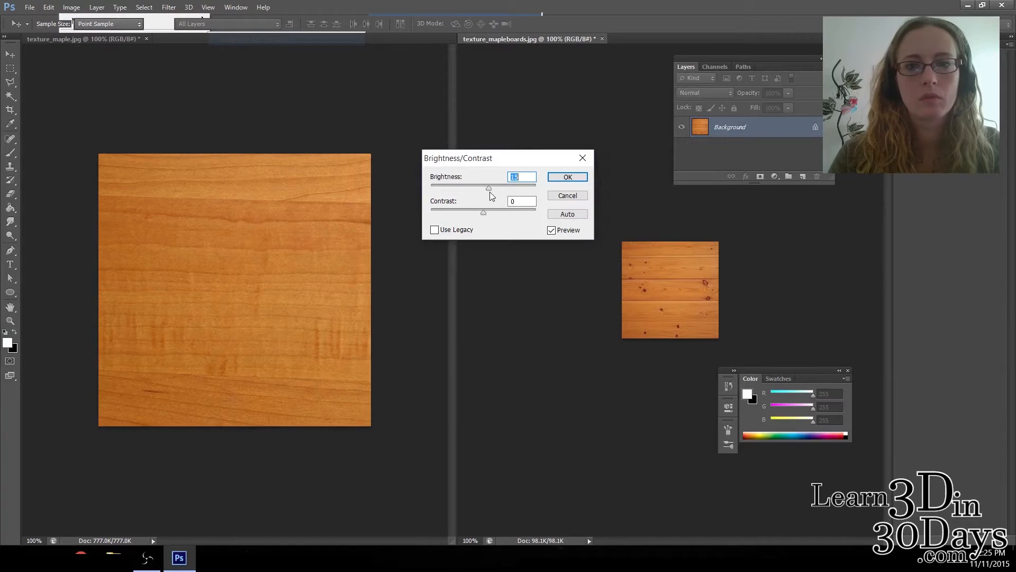
{"action": "left_click", "coordinate": [568, 178]}
{"action": "left_click_drag", "start_coordinate": [652, 256], "coordinate": [286, 253]}
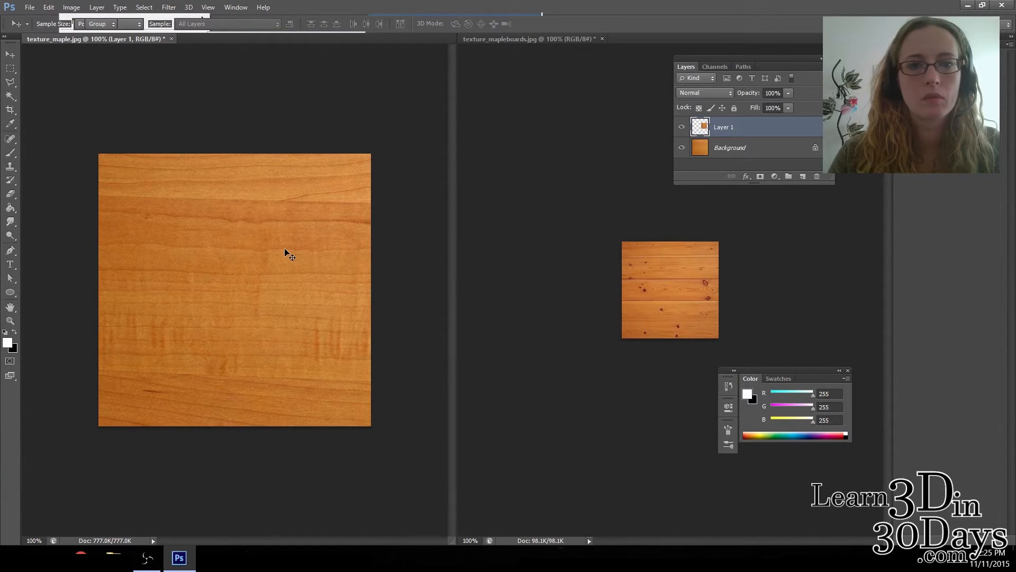
{"action": "key", "text": "ctrl+z"}
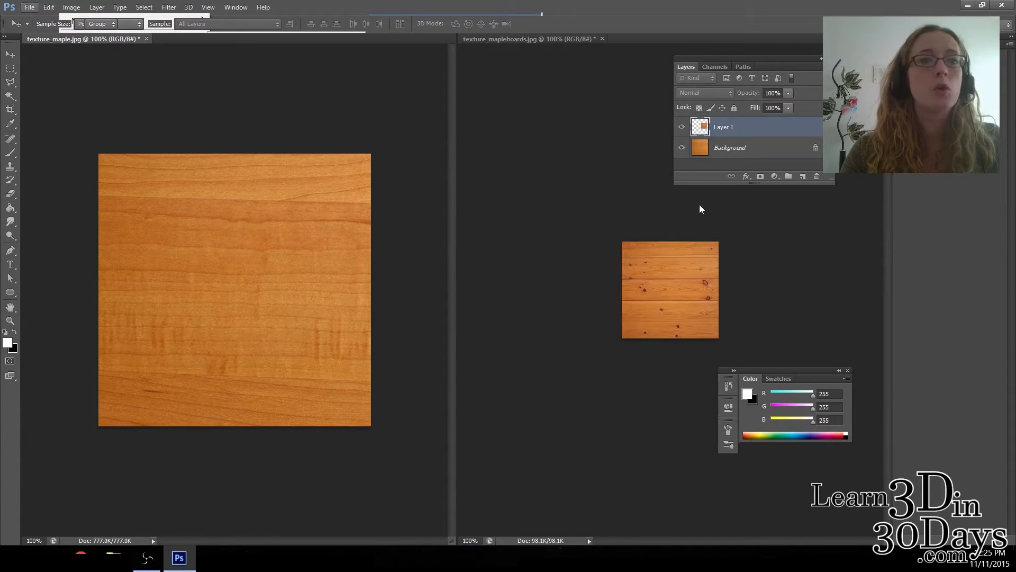
{"action": "key", "text": "Delete"}
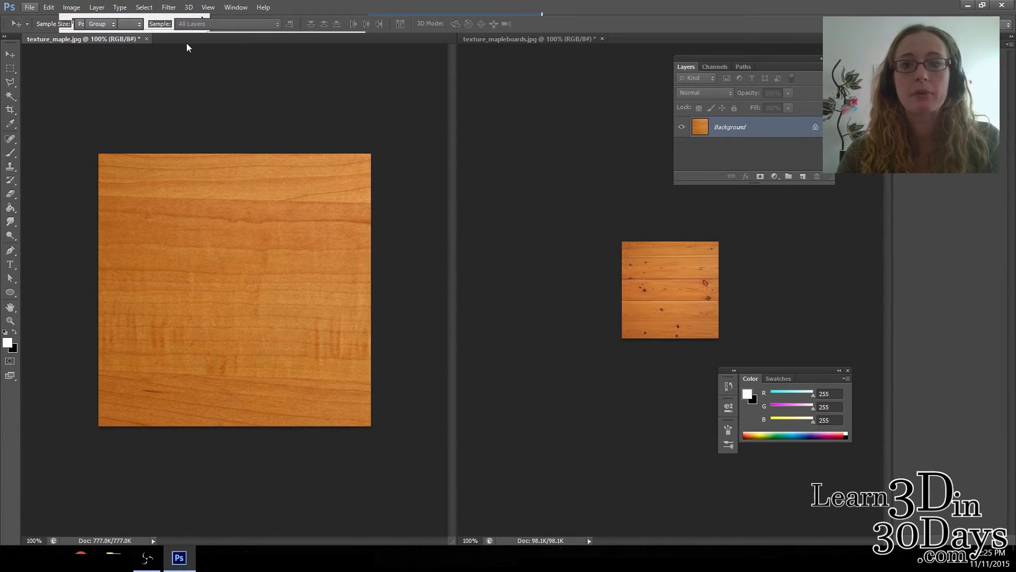
- Resize texture_mapleboards.jpg to 128 x 128 pixels with proportions constrained
{"action": "left_click", "coordinate": [49, 8]}
{"action": "mouse_move", "coordinate": [72, 8]}
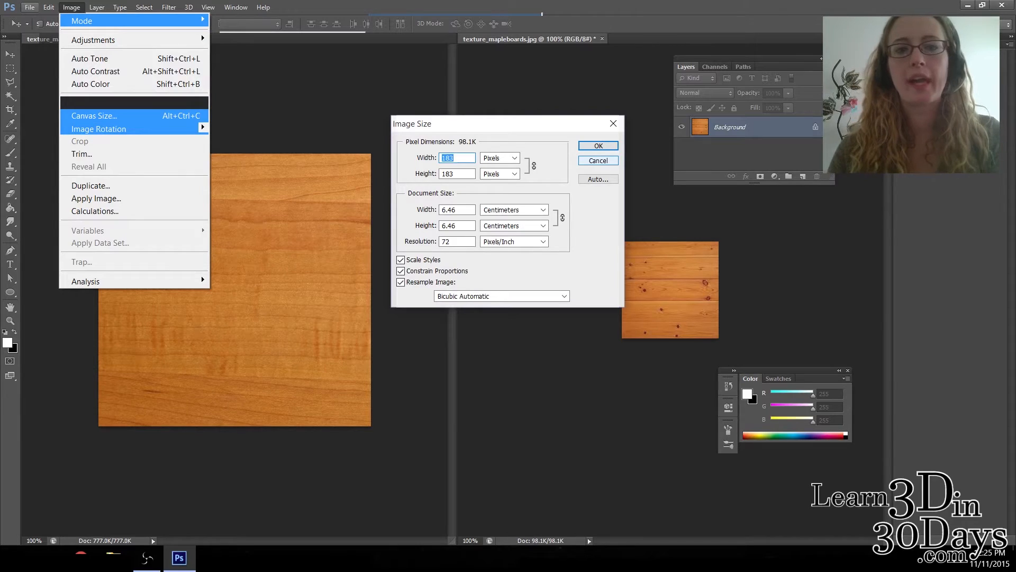
{"action": "type", "text": "128"}
{"action": "key", "text": "Return"}
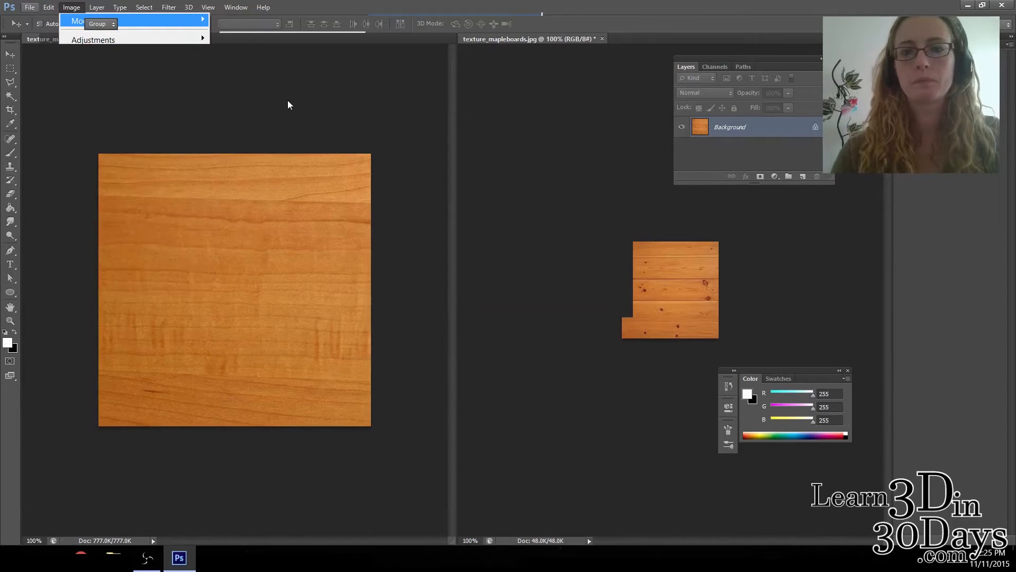
- Resize texture_maple.jpg to 128 x 128 pixels as well
{"action": "left_click", "coordinate": [72, 8]}
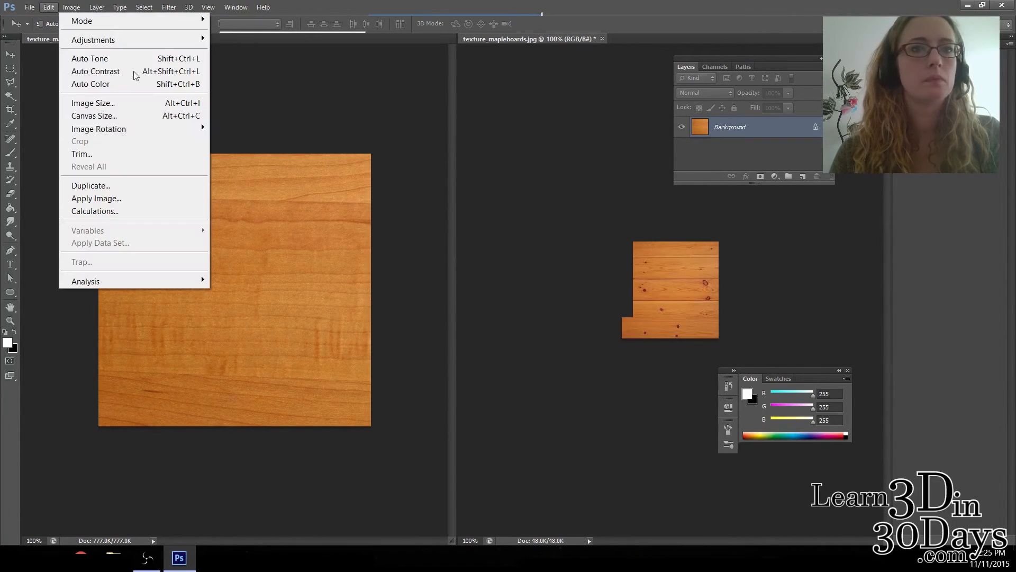
{"action": "left_click", "coordinate": [117, 107]}
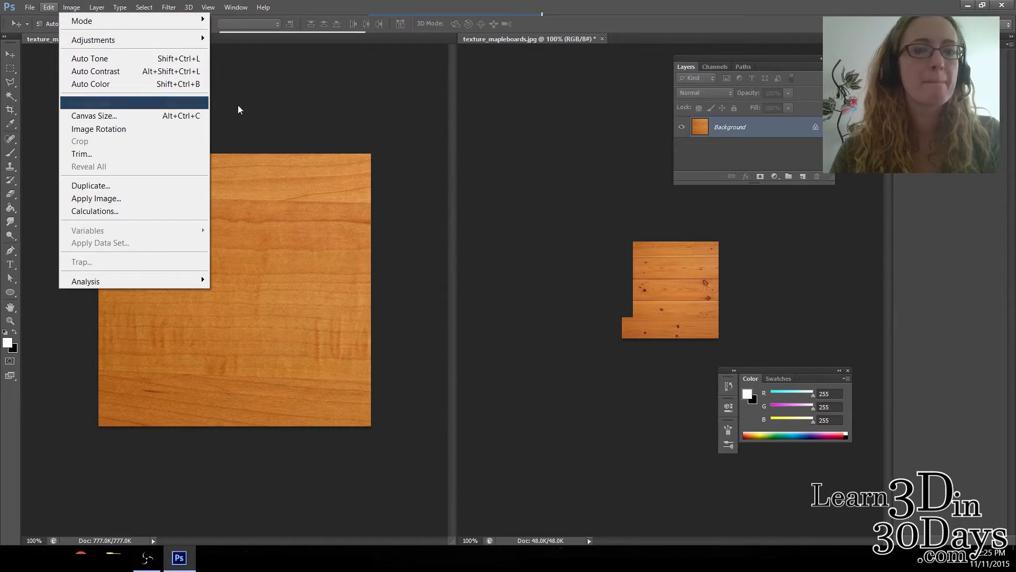
{"action": "type", "text": "128"}
{"action": "key", "text": "Return"}
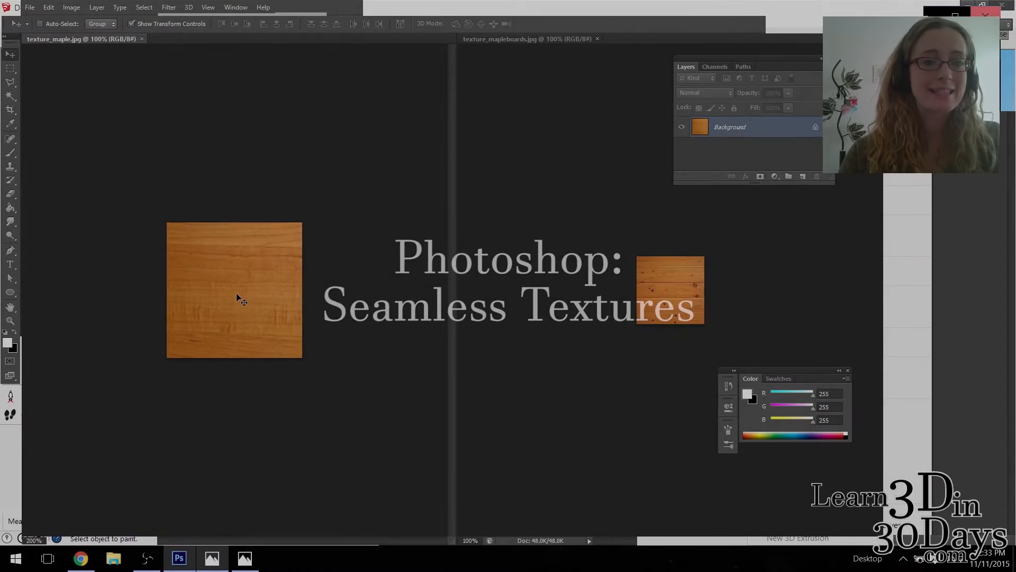
- Convert the Background of texture_maple.jpg into Layer 0 and duplicate it as Layer 0 copy
{"action": "double_click", "coordinate": [731, 129]}
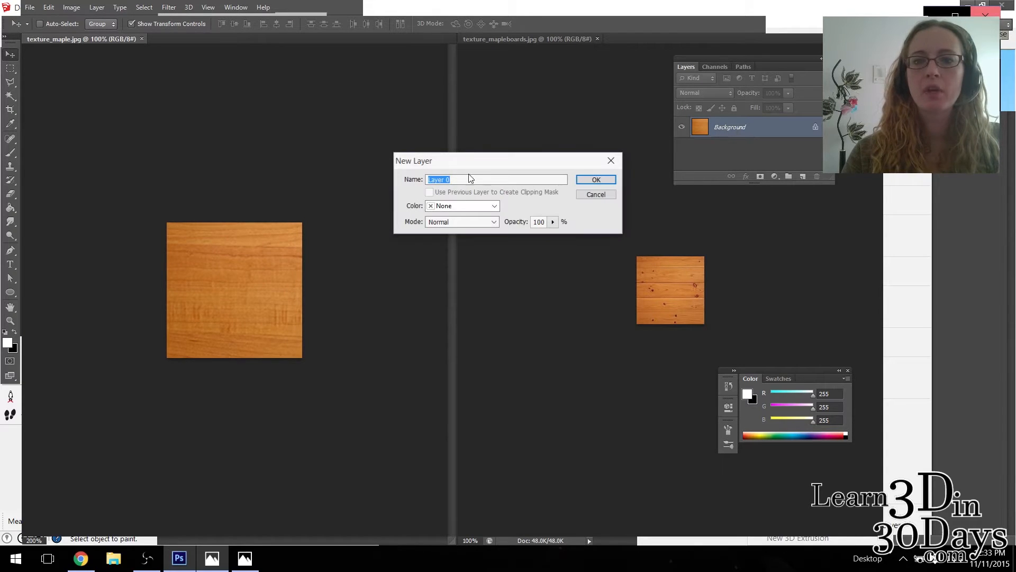
{"action": "left_click", "coordinate": [592, 181]}
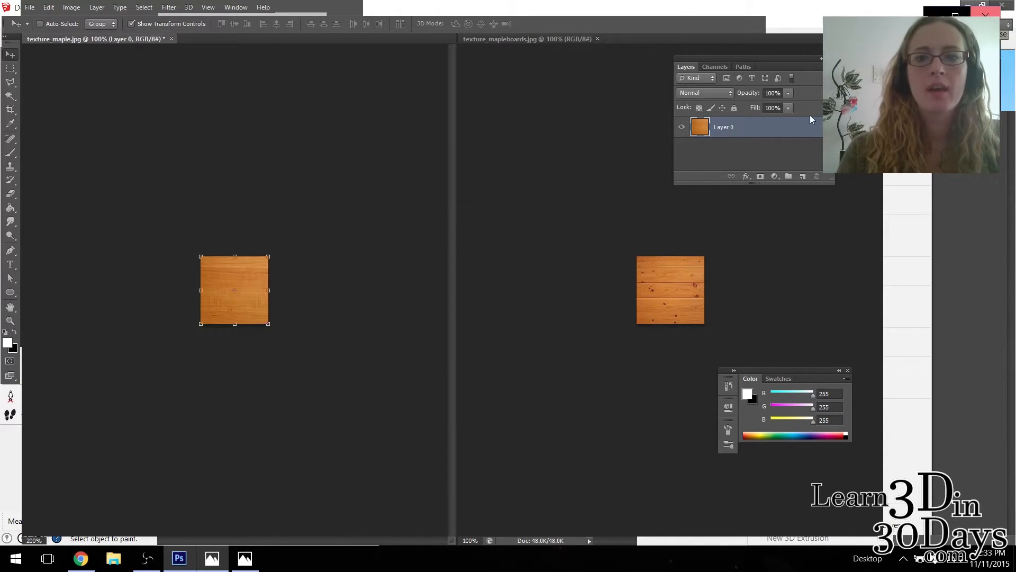
{"action": "right_click", "coordinate": [724, 135]}
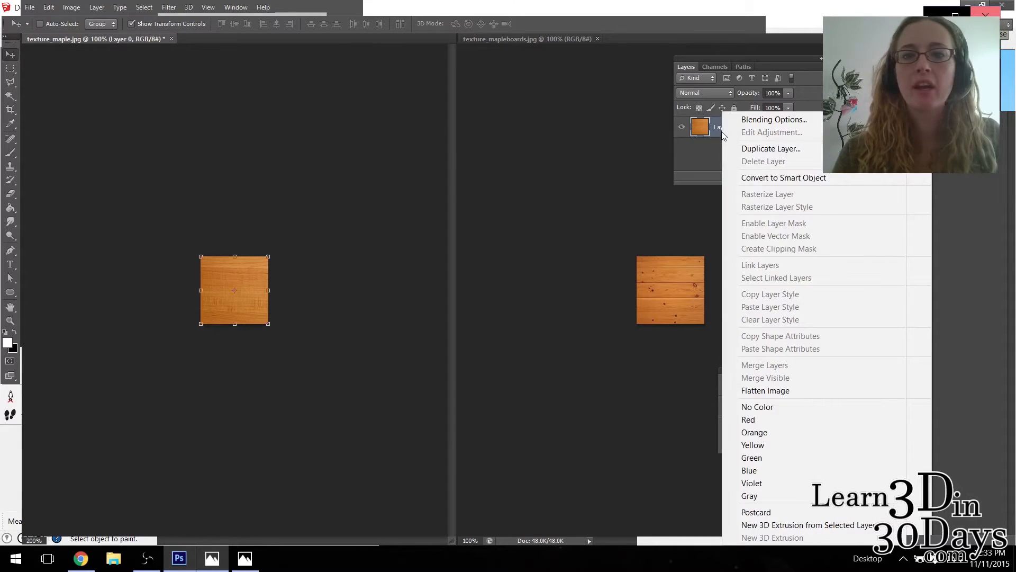
{"action": "left_click", "coordinate": [789, 151]}
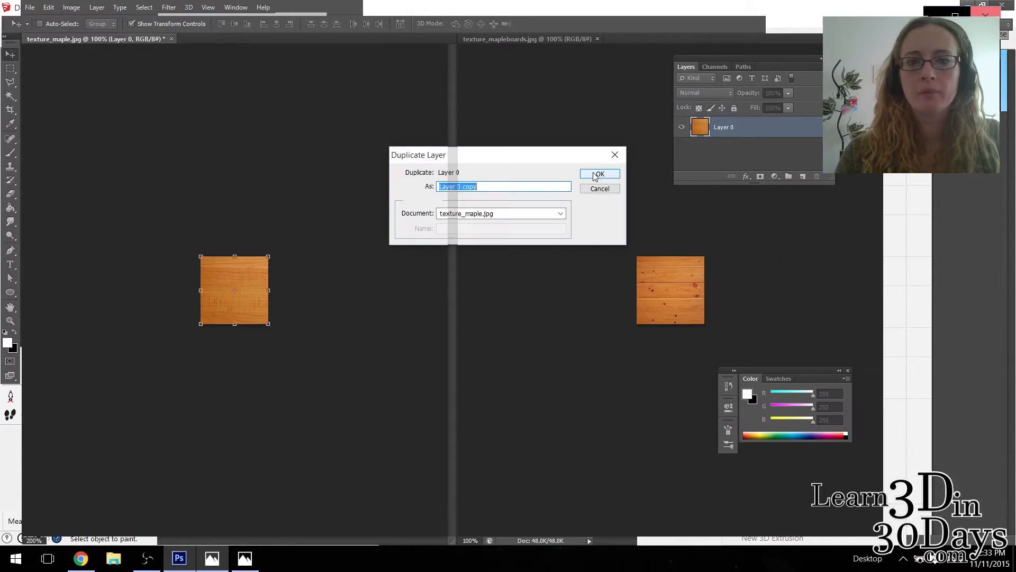
{"action": "left_click", "coordinate": [597, 175]}
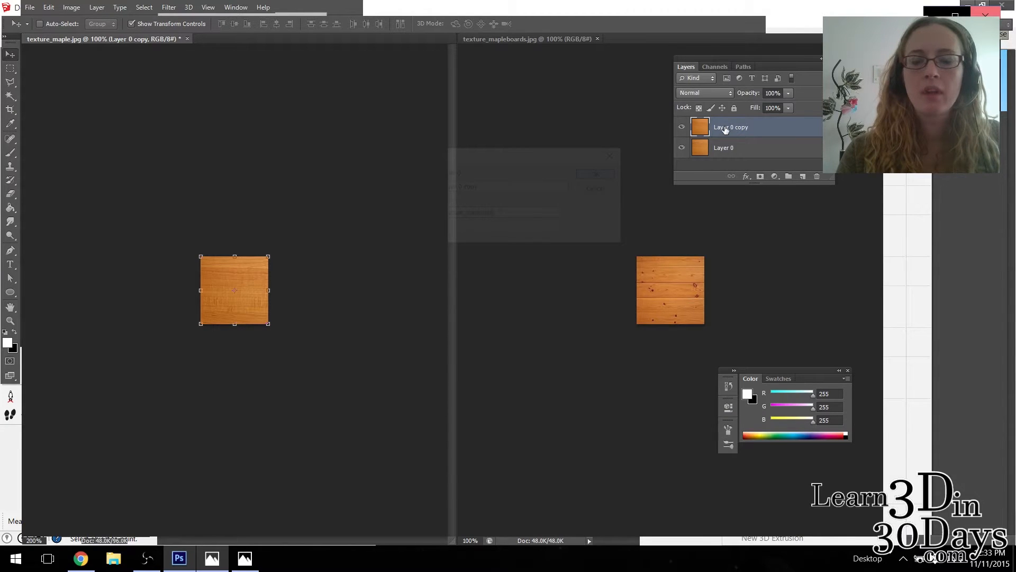
- Apply the Offset filter to Layer 0 copy with 64 pixels horizontally and vertically, using Wrap Around
{"action": "left_click", "coordinate": [153, 7]}
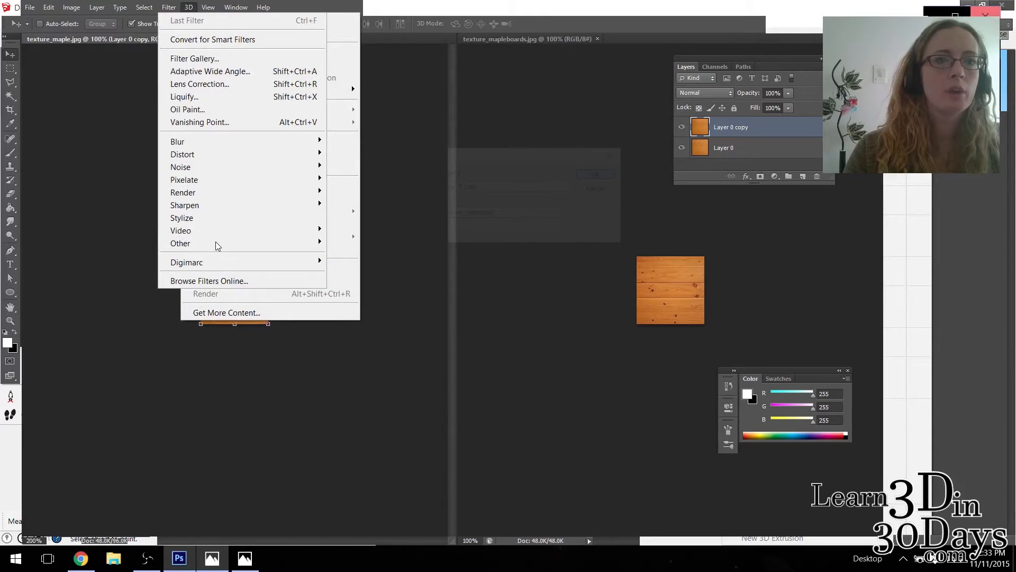
{"action": "mouse_move", "coordinate": [217, 241]}
{"action": "left_click", "coordinate": [360, 293]}
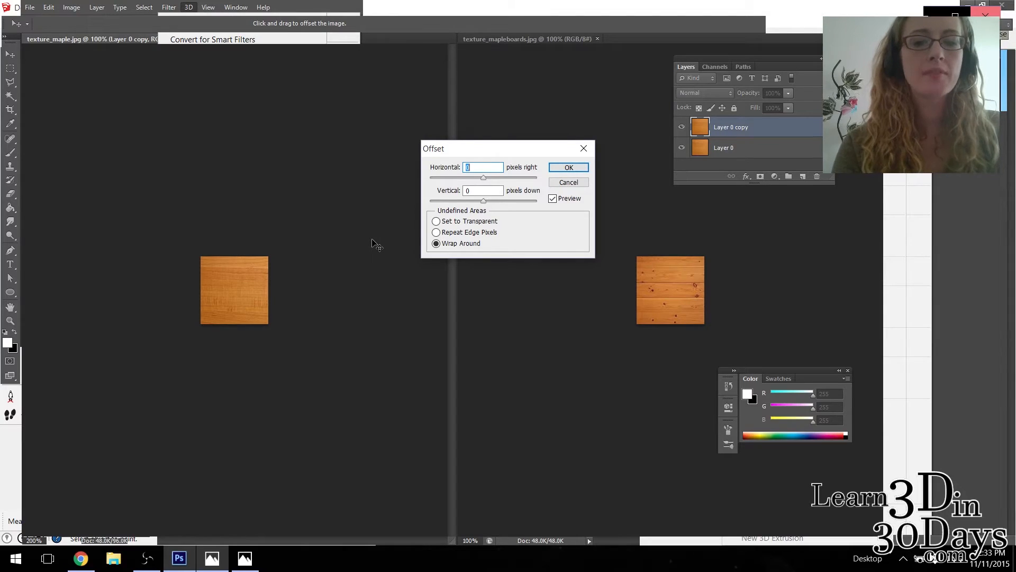
{"action": "type", "text": "64"}
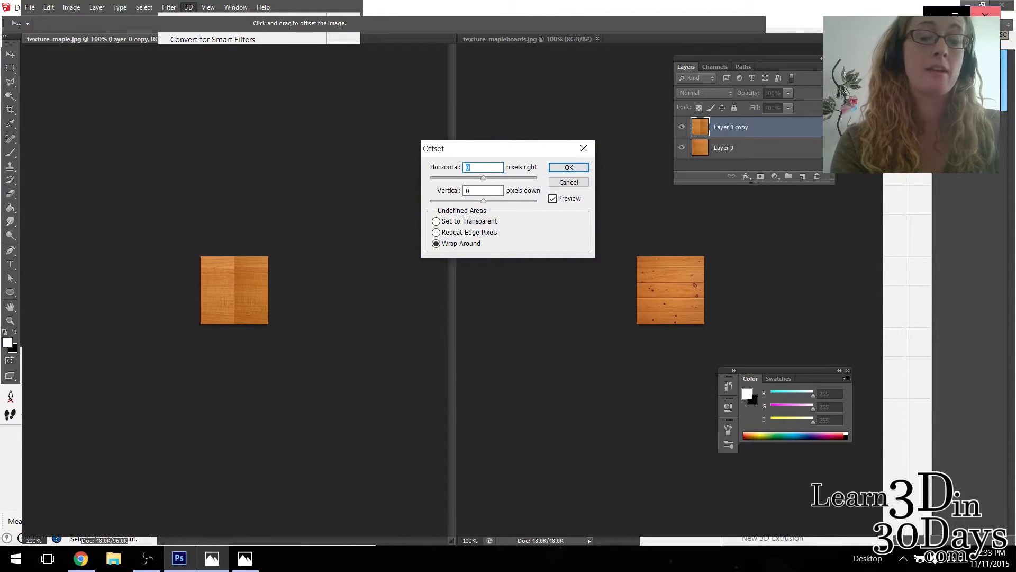
{"action": "key", "text": "Return"}
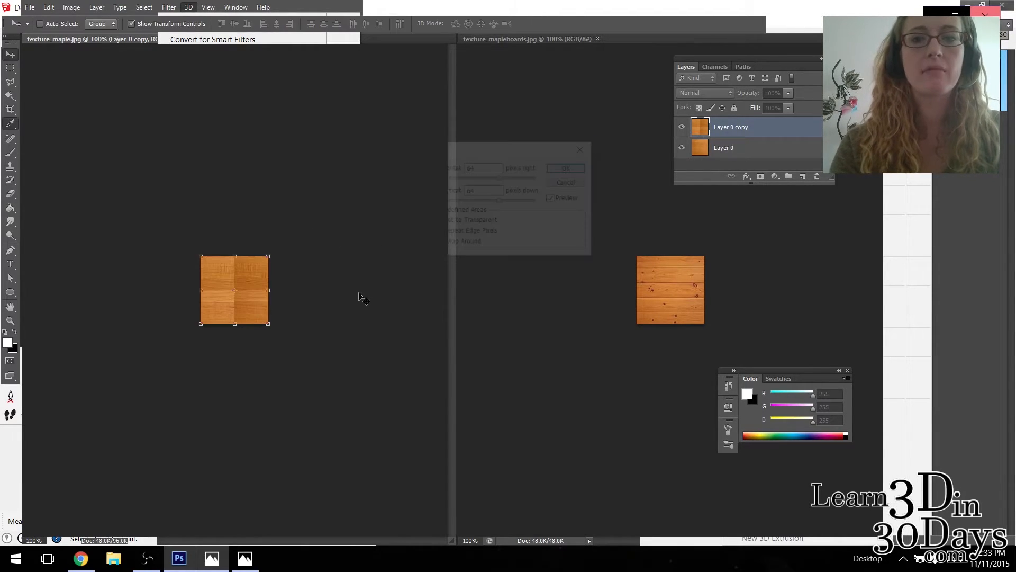
- Set the Eraser to a soft round brush of 83 px with 15% hardness for working on Layer 0 copy
{"action": "key", "text": "ctrl+plus"}
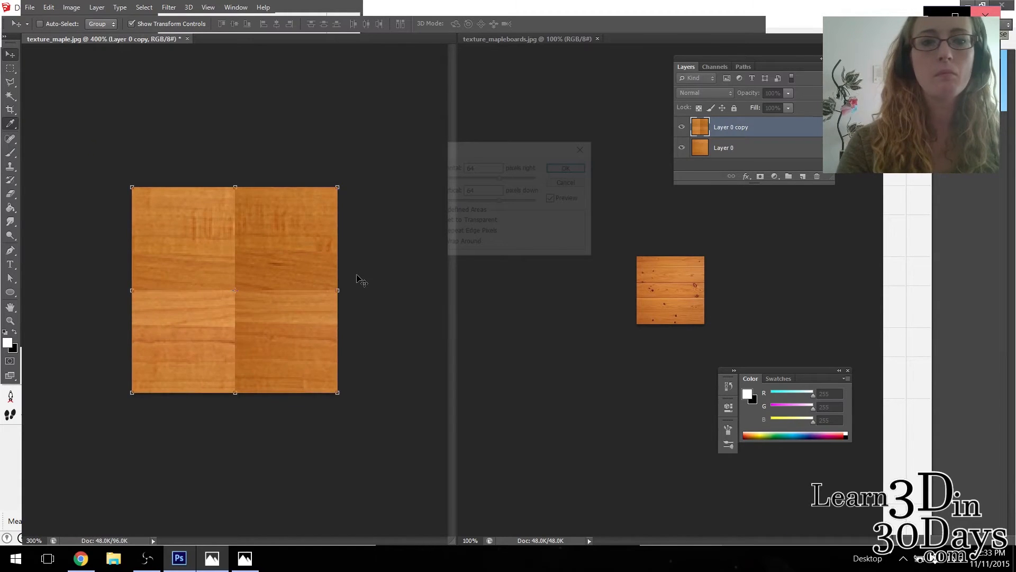
{"action": "key", "text": "ctrl+plus"}
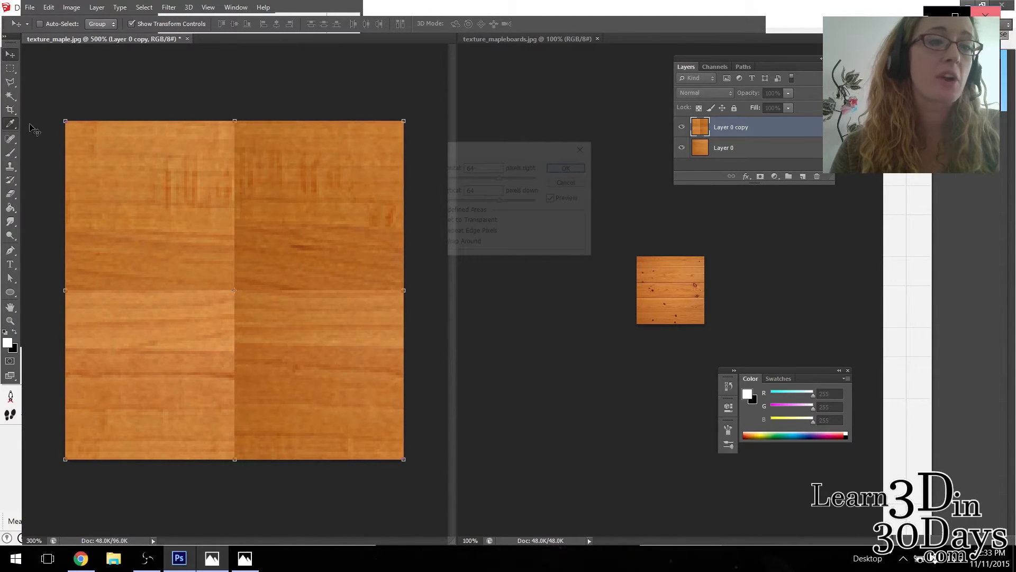
{"action": "left_click", "coordinate": [10, 194]}
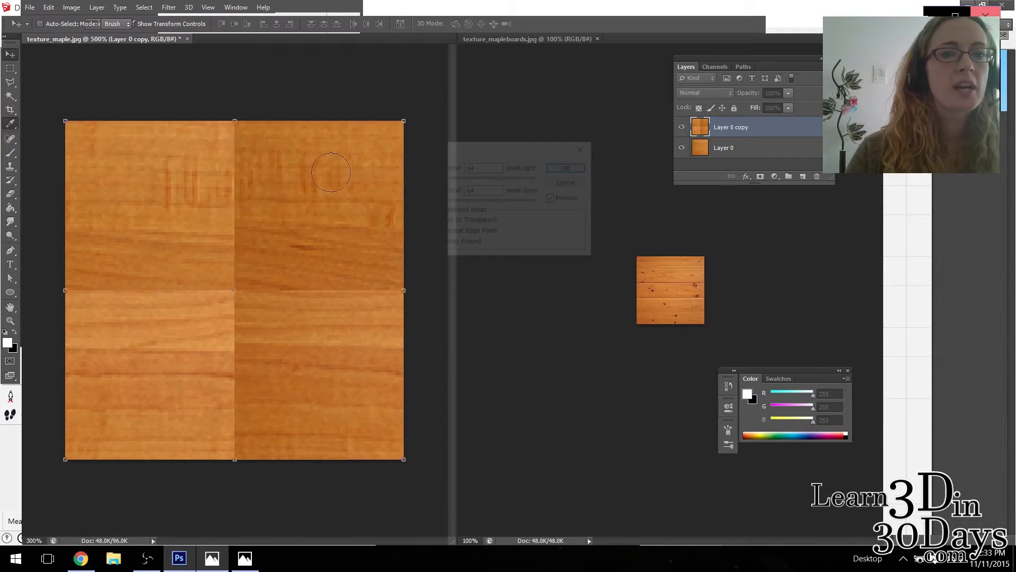
{"action": "right_click", "coordinate": [208, 212]}
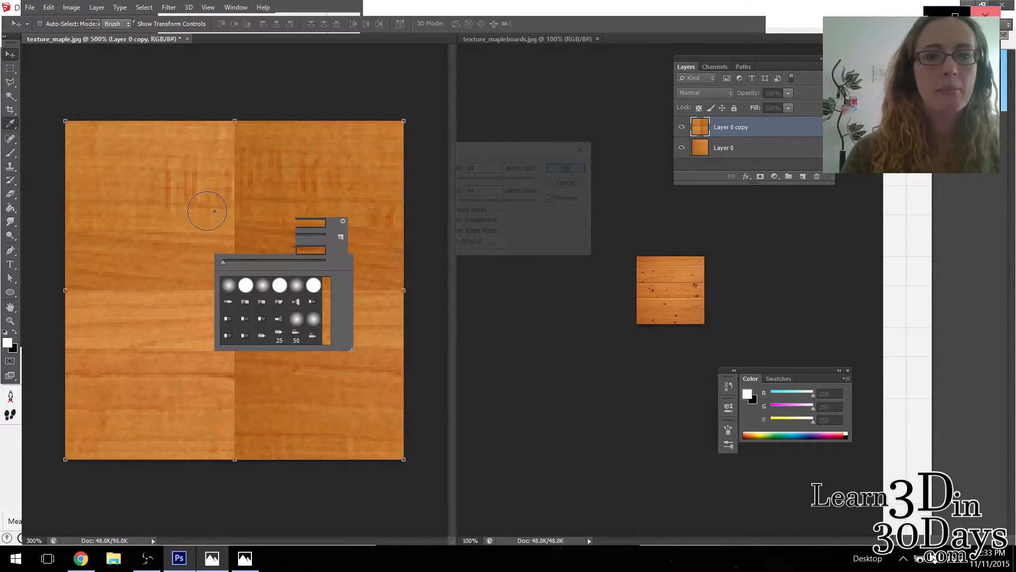
{"action": "left_click_drag", "start_coordinate": [236, 259], "coordinate": [229, 261]}
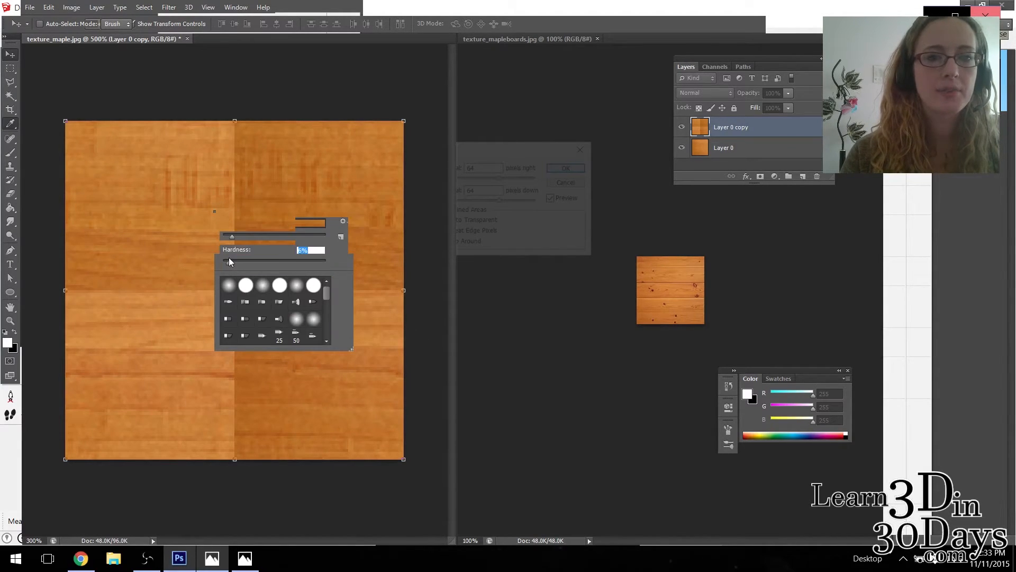
{"action": "left_click_drag", "start_coordinate": [326, 262], "coordinate": [152, 244]}
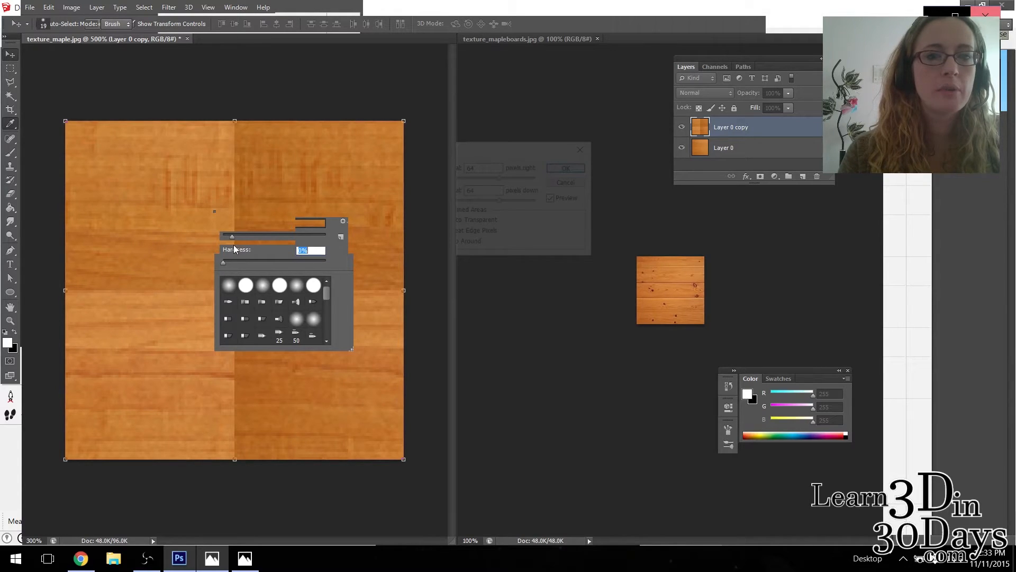
{"action": "left_click_drag", "start_coordinate": [253, 235], "coordinate": [265, 240]}
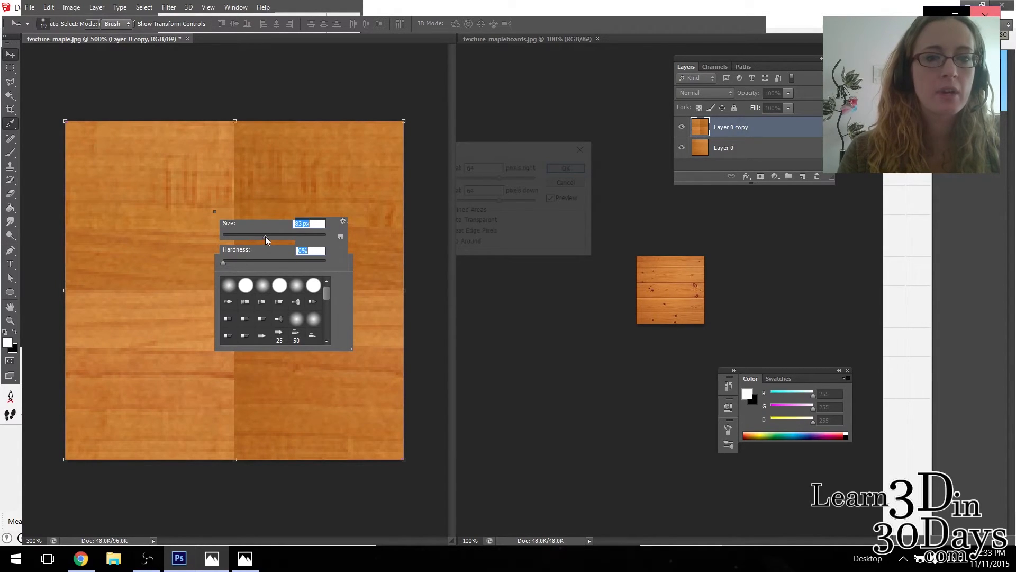
{"action": "left_click", "coordinate": [176, 276]}
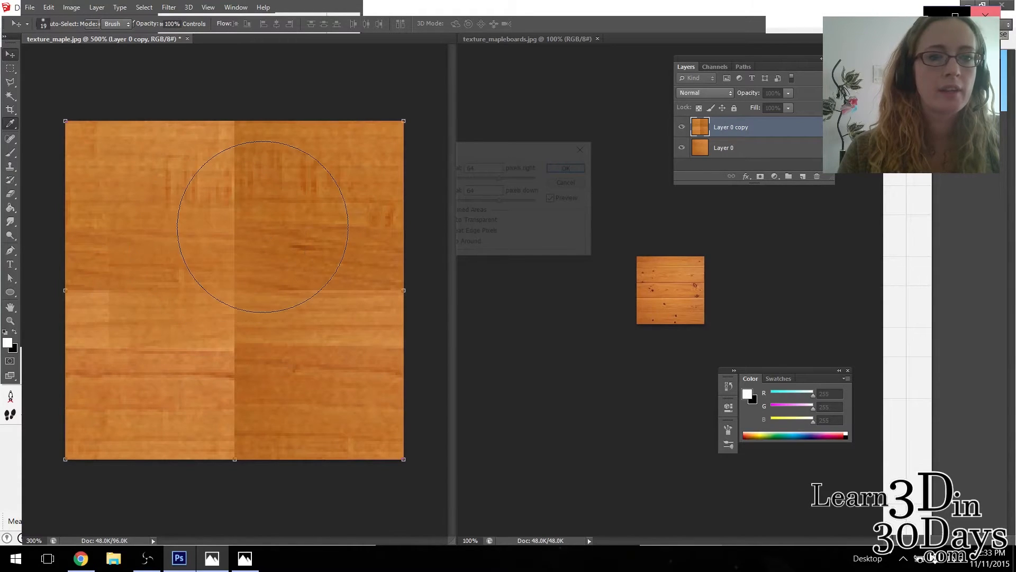
{"action": "right_click", "coordinate": [276, 232]}
{"action": "left_click", "coordinate": [305, 284]}
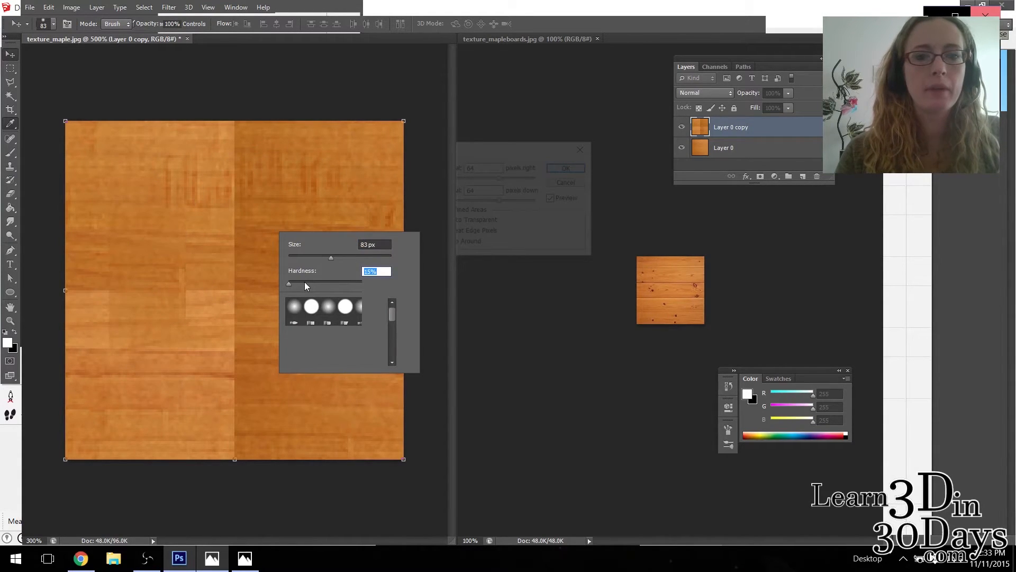
{"action": "key", "text": "Return"}
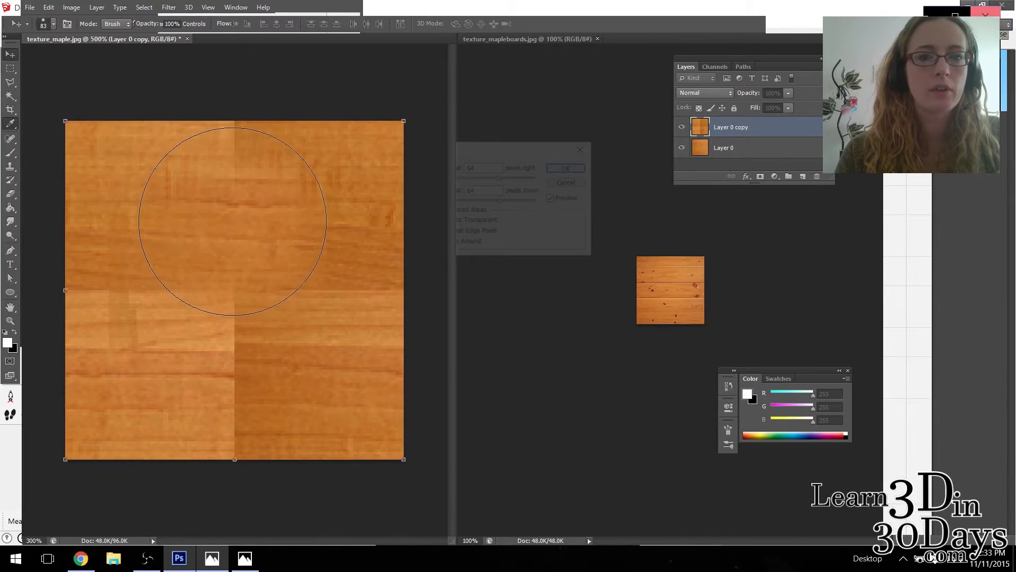
- Erase the seams through the middle of Layer 0 copy and merge it with Layer 0
{"action": "left_click", "coordinate": [235, 218]}
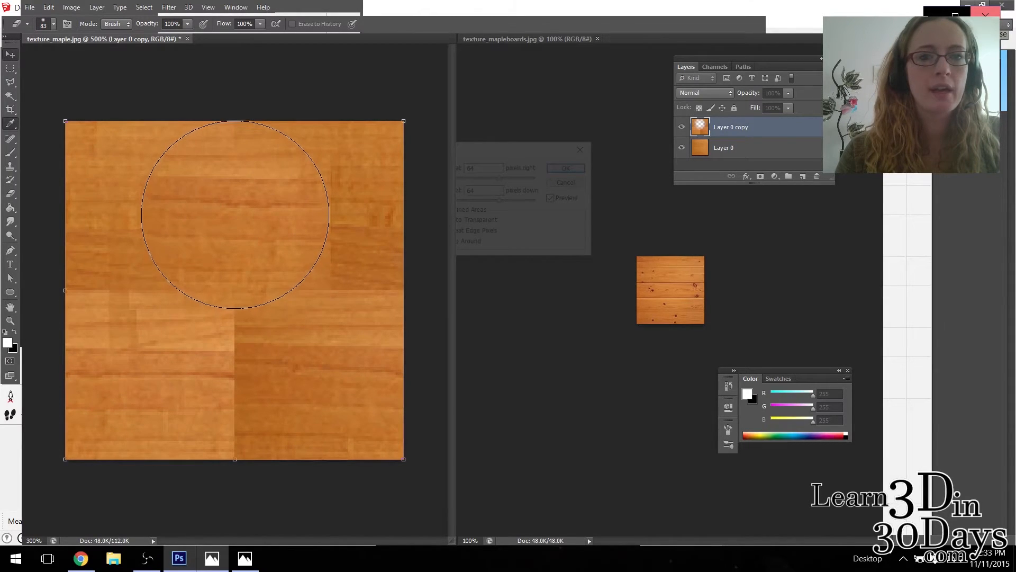
{"action": "left_click", "coordinate": [310, 288]}
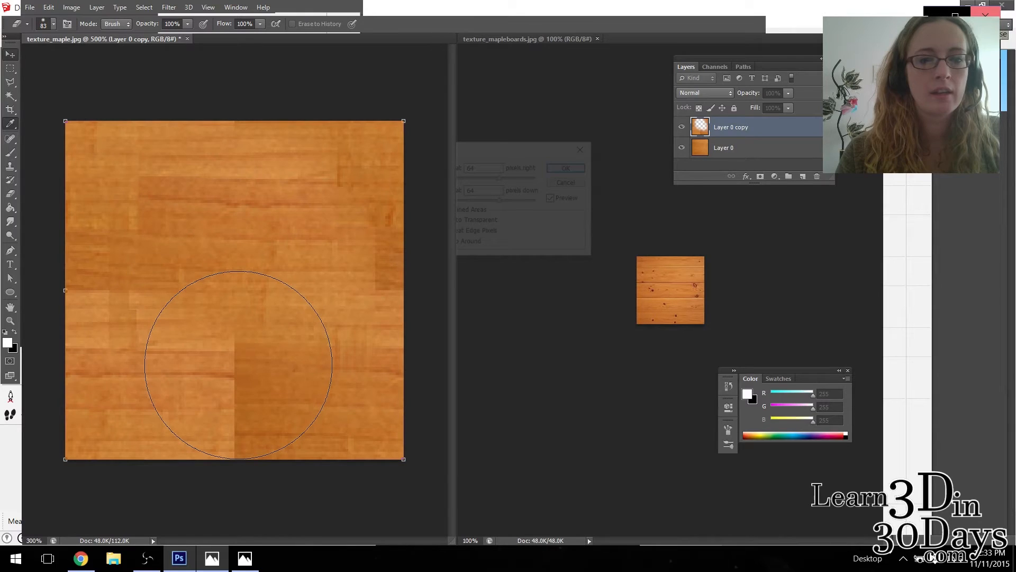
{"action": "mouse_move", "coordinate": [238, 365]}
{"action": "left_mouse_down"}
{"action": "mouse_move", "coordinate": [170, 170]}
{"action": "mouse_move", "coordinate": [204, 351]}
{"action": "mouse_move", "coordinate": [230, 365]}
{"action": "left_mouse_up"}
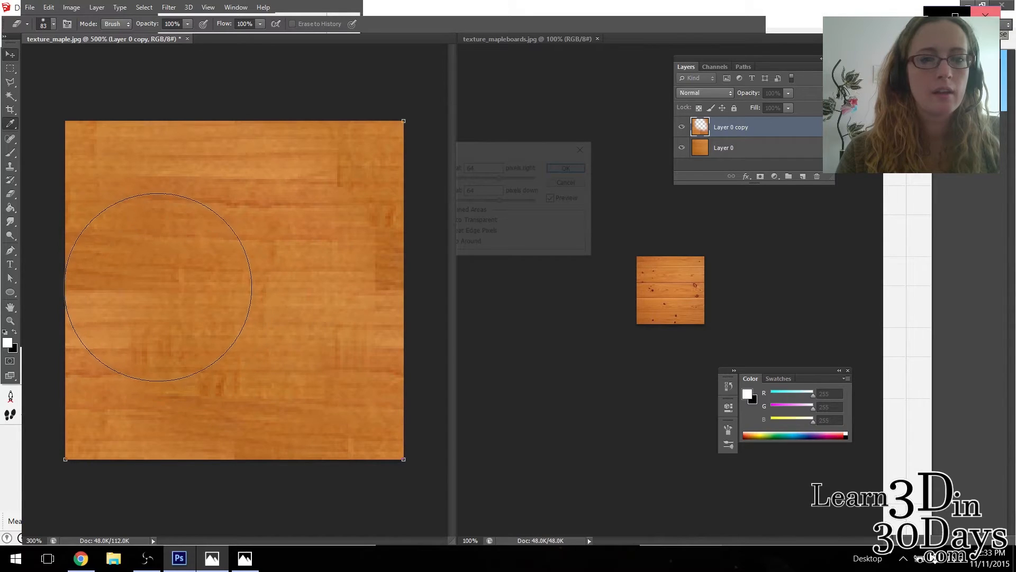
{"action": "left_click_drag", "start_coordinate": [160, 289], "coordinate": [158, 287]}
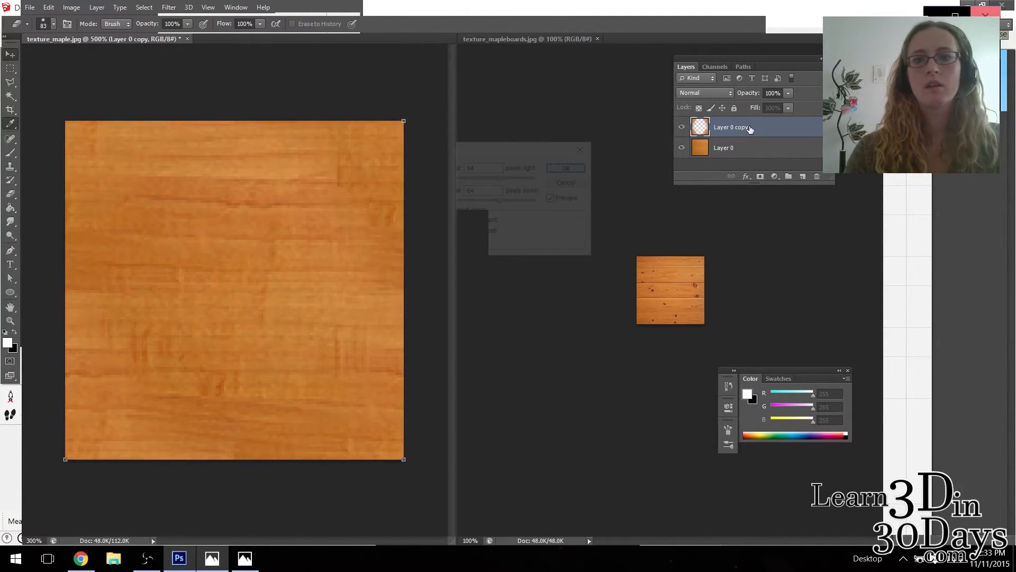
{"action": "right_click", "coordinate": [749, 153]}
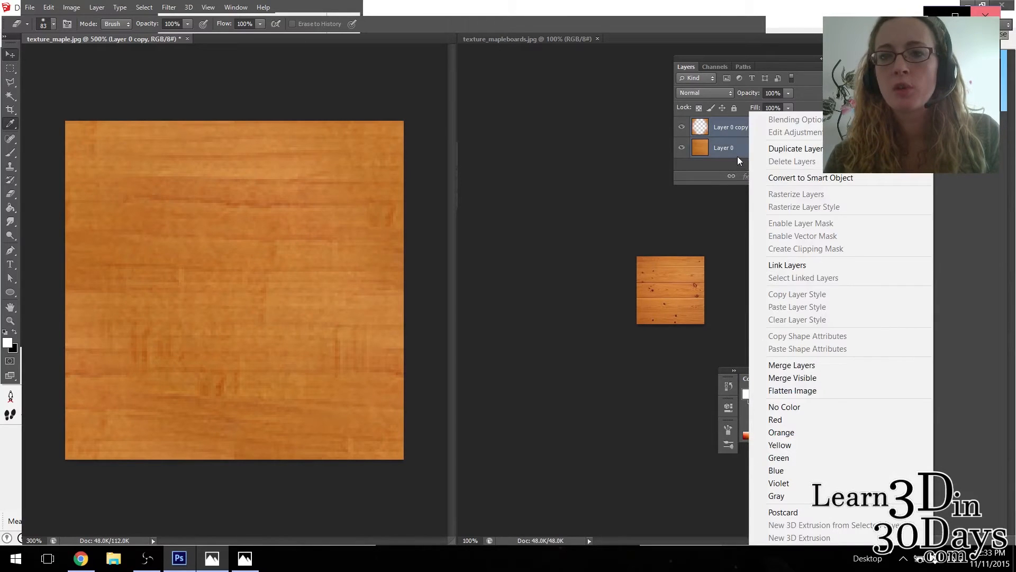
{"action": "left_click", "coordinate": [838, 374]}
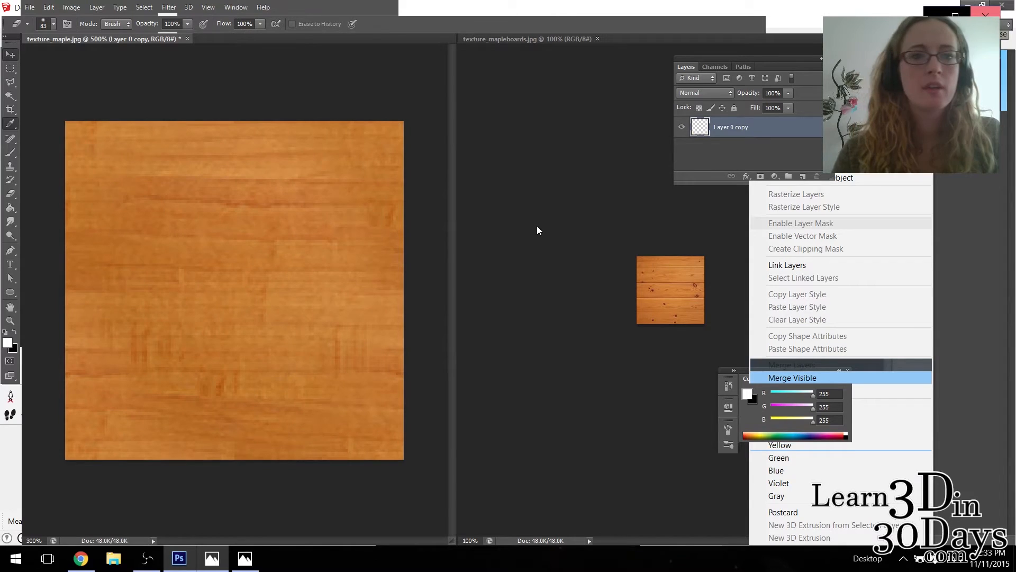
- Reapply the last Offset filter to the merged maple layer twice and inspect the texture for remaining seams
{"action": "left_click", "coordinate": [172, 5]}
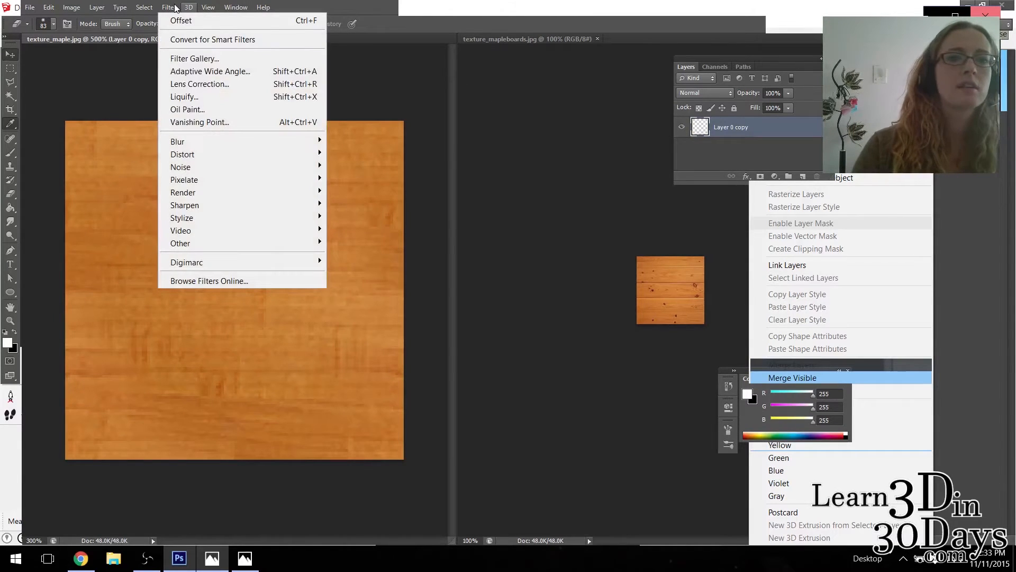
{"action": "left_click", "coordinate": [180, 21]}
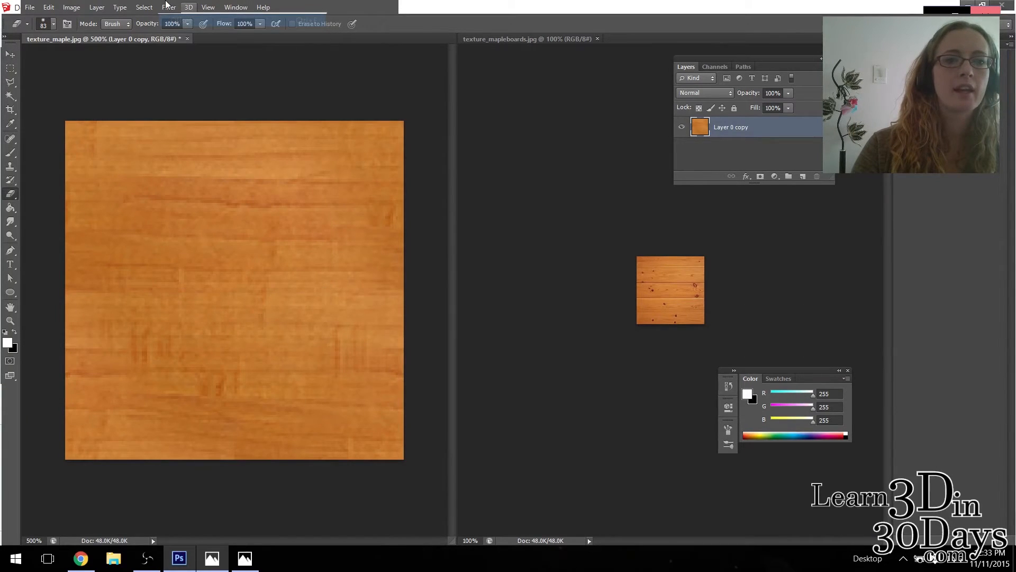
{"action": "left_click", "coordinate": [171, 7]}
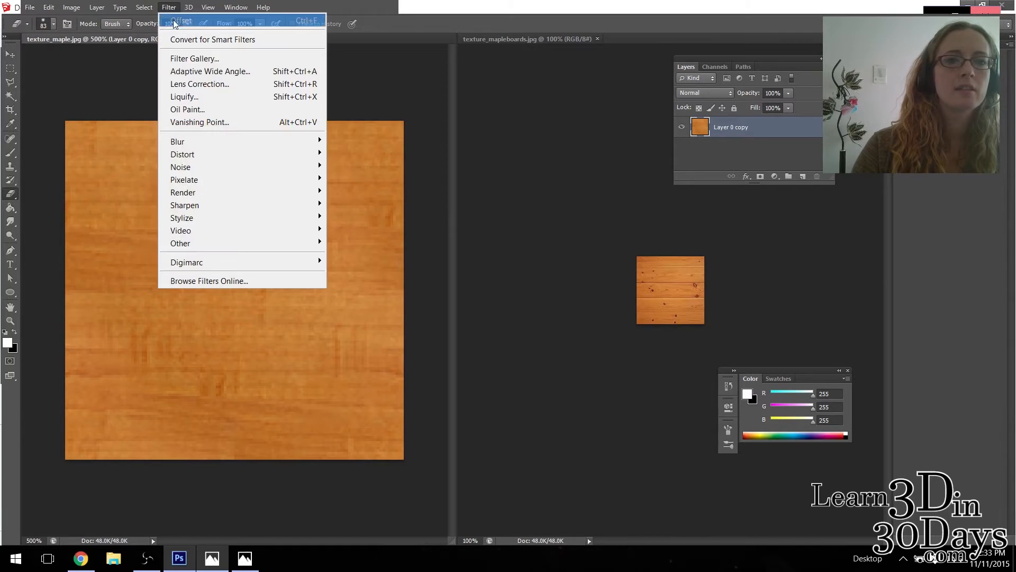
{"action": "left_click", "coordinate": [173, 21]}
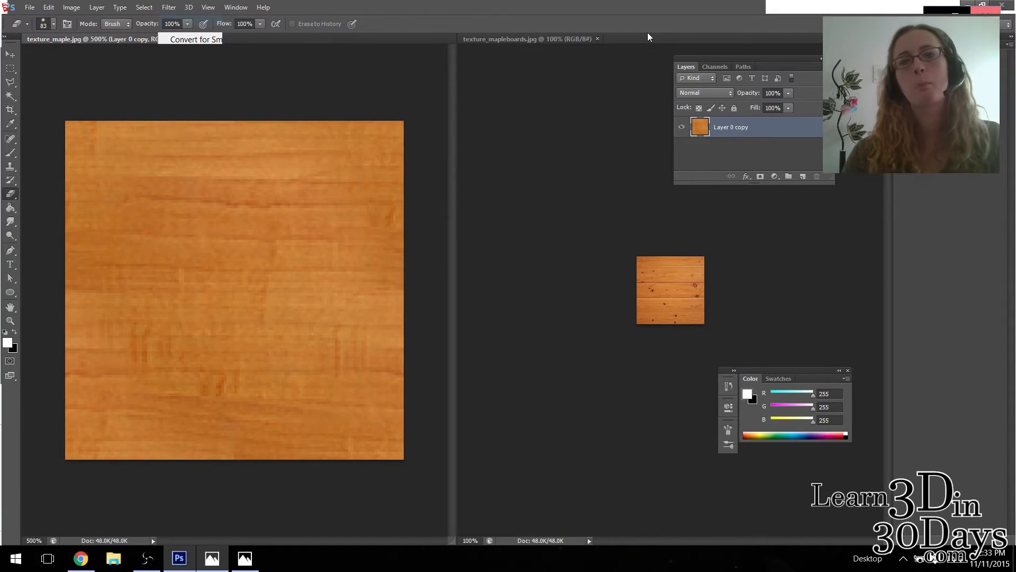
{"action": "key", "text": "ctrl+plus"}
{"action": "key", "text": "ctrl+plus"}
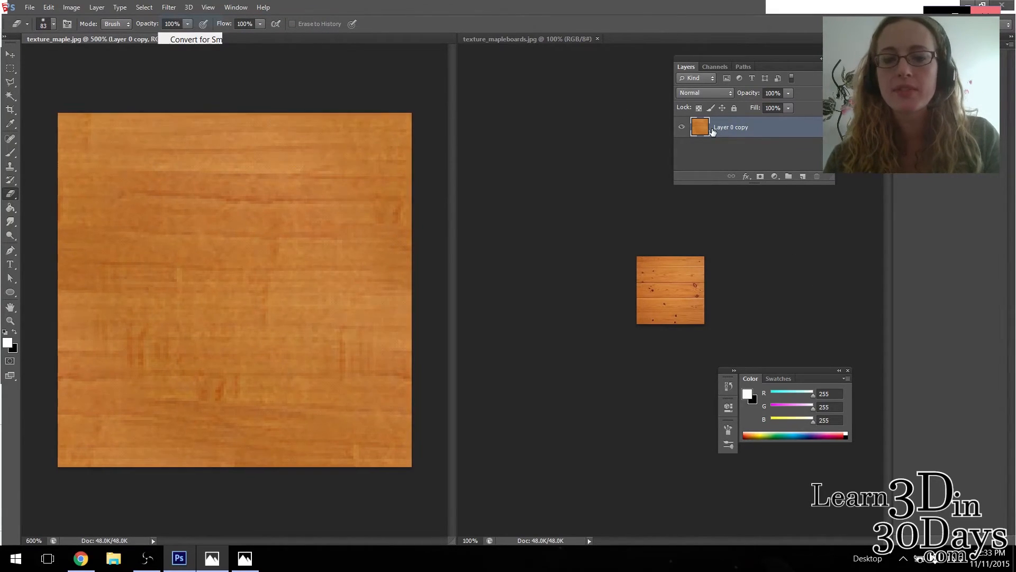
{"action": "key", "text": "ctrl+minus"}
{"action": "key", "text": "ctrl+minus"}
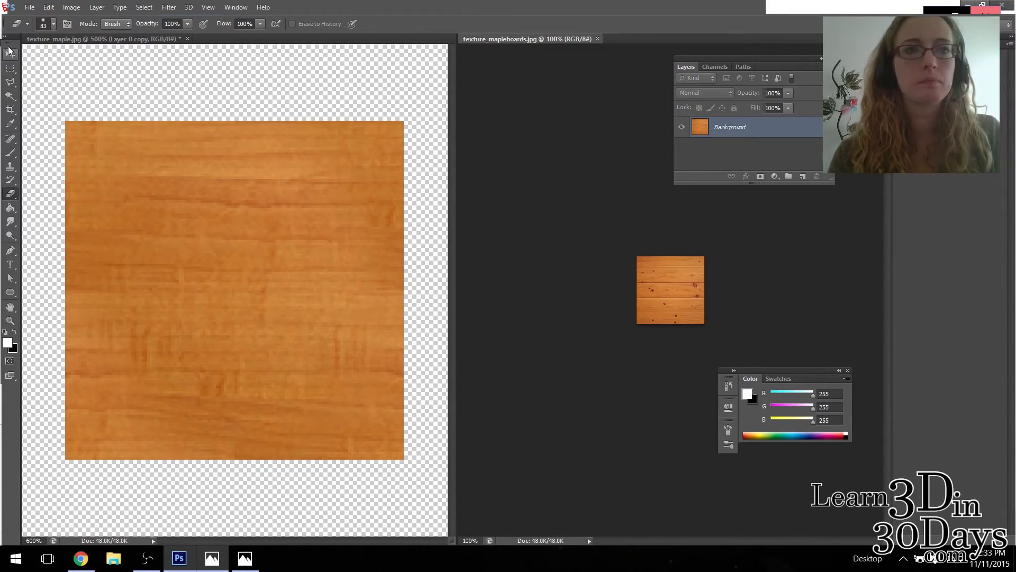
- Enlarge the view of texture_mapleboards.jpg to 500% and move the Layers panel clear of the image
{"action": "left_click", "coordinate": [8, 56]}
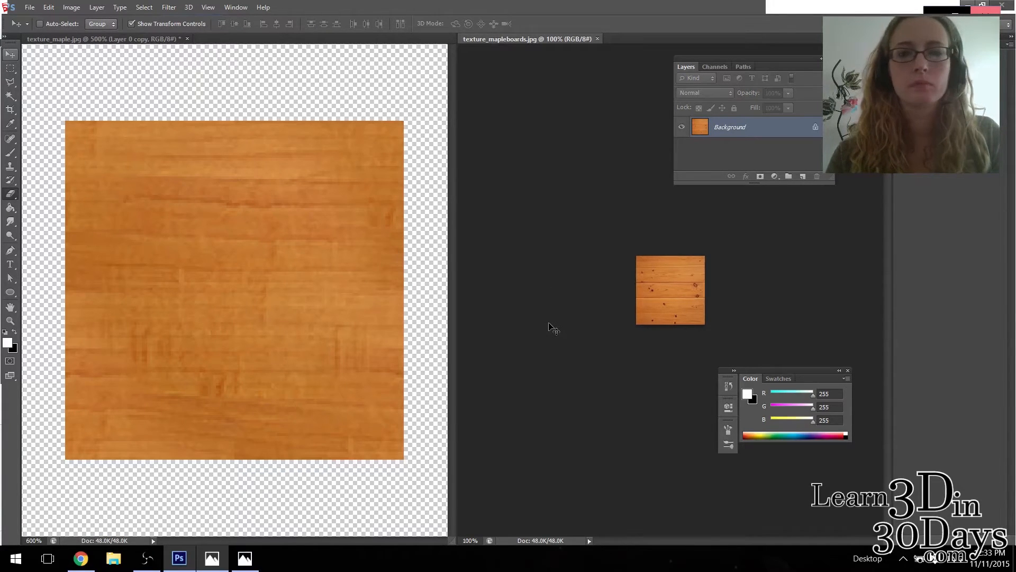
{"action": "key", "text": "ctrl+plus"}
{"action": "key", "text": "ctrl+plus"}
{"action": "key", "text": "ctrl+plus"}
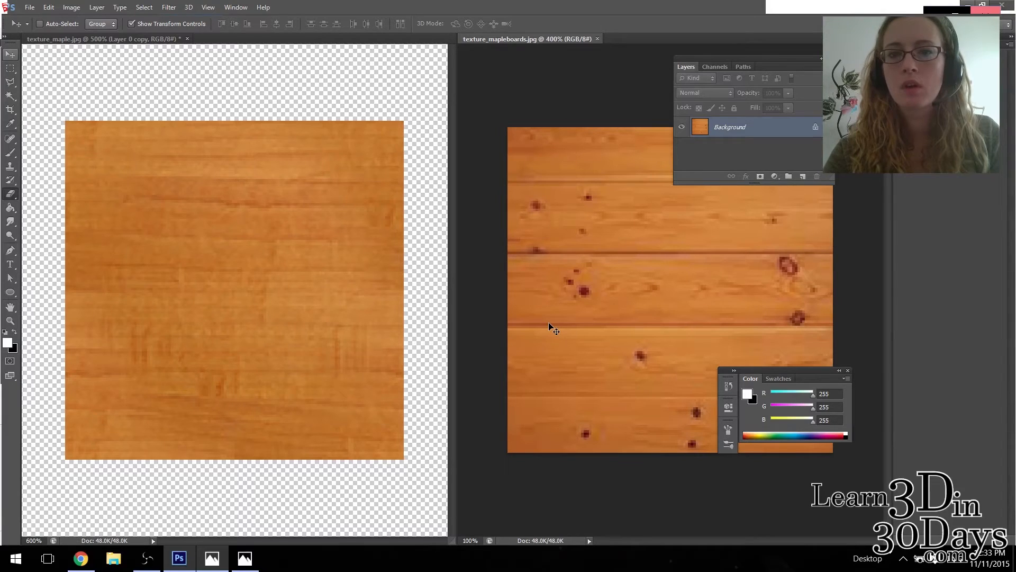
{"action": "left_click_drag", "start_coordinate": [749, 58], "coordinate": [205, 121]}
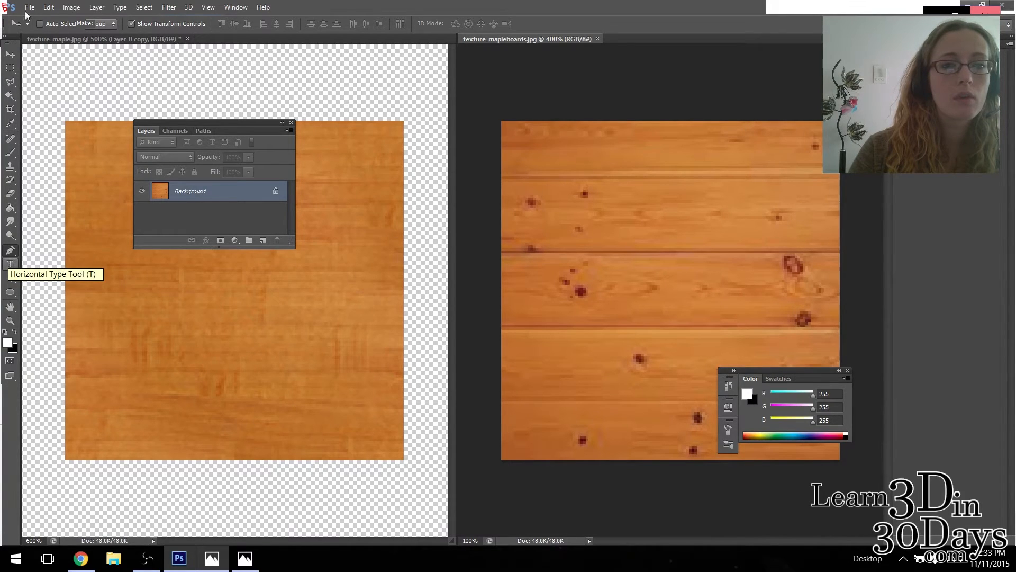
- Step back in texture_mapleboards.jpg to undo its resize to 128 x 128 pixels
{"action": "left_click", "coordinate": [49, 7]}
{"action": "left_click", "coordinate": [61, 46]}
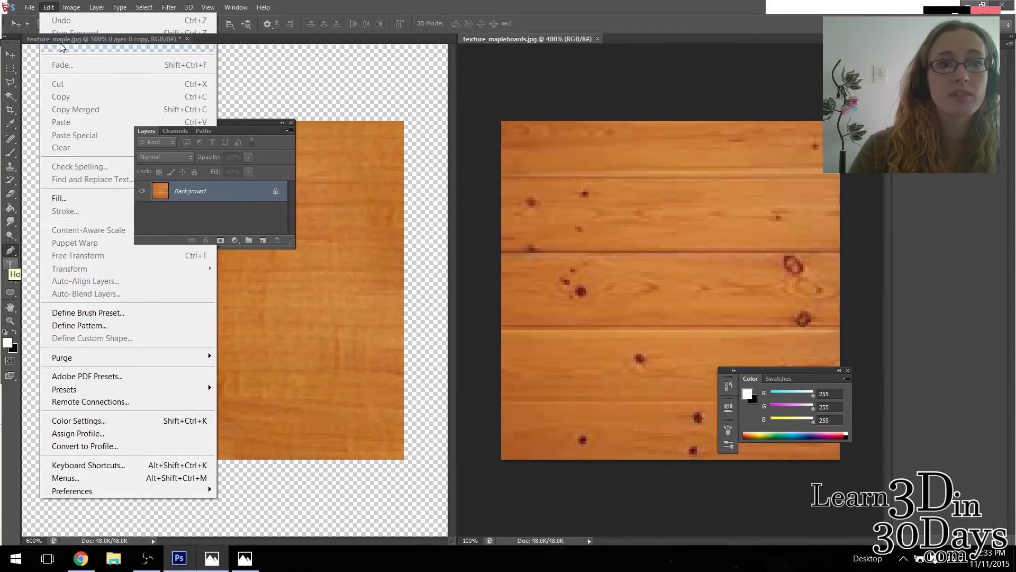
{"action": "scroll", "coordinate": [583, 152], "scroll_direction": "up", "scroll_amount": 1}
{"action": "scroll", "coordinate": [583, 152], "scroll_direction": "down", "scroll_amount": 2}
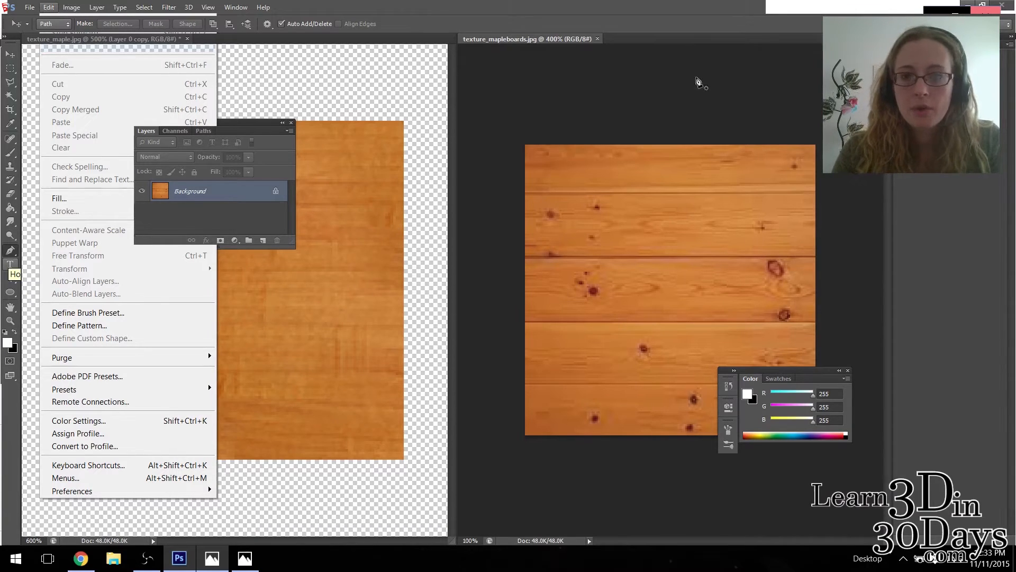
{"action": "left_click", "coordinate": [32, 7]}
{"action": "mouse_move", "coordinate": [46, 9]}
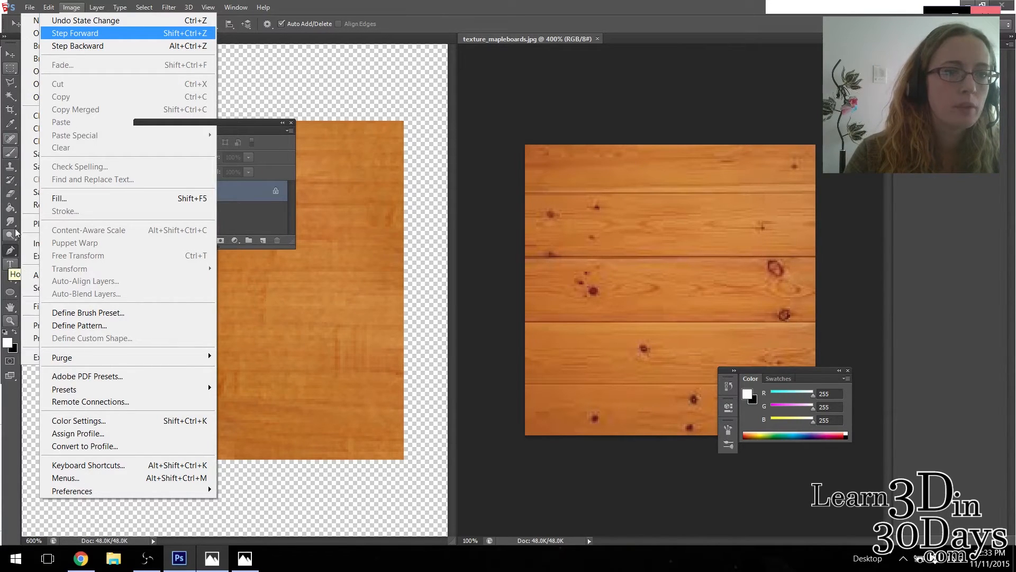
- Draw a 1 x 1 square crop of about 4.3 cm around the three middle boards, moving the Color panel out of the way
{"action": "left_click", "coordinate": [11, 112]}
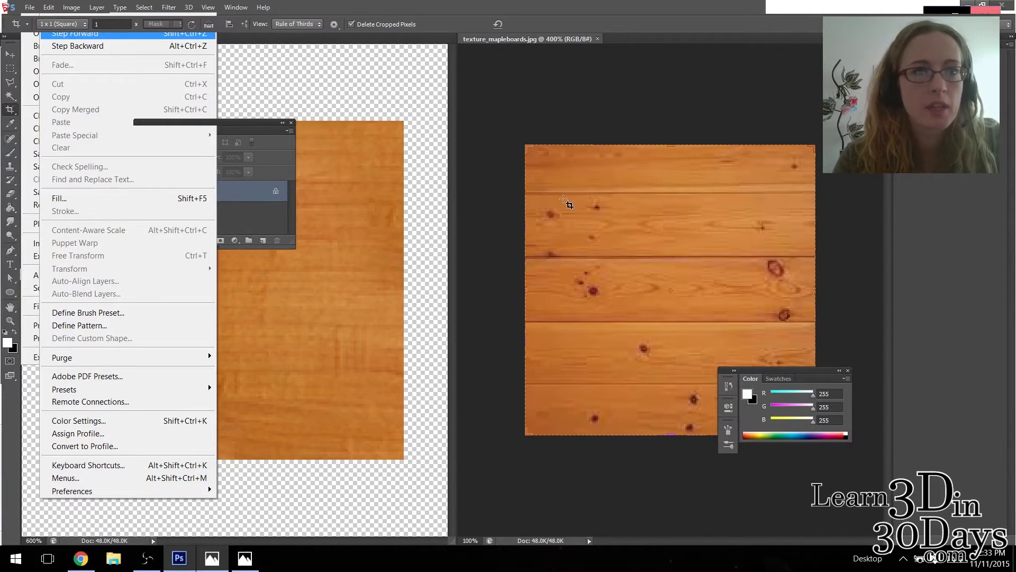
{"action": "left_click_drag", "start_coordinate": [556, 195], "coordinate": [765, 389]}
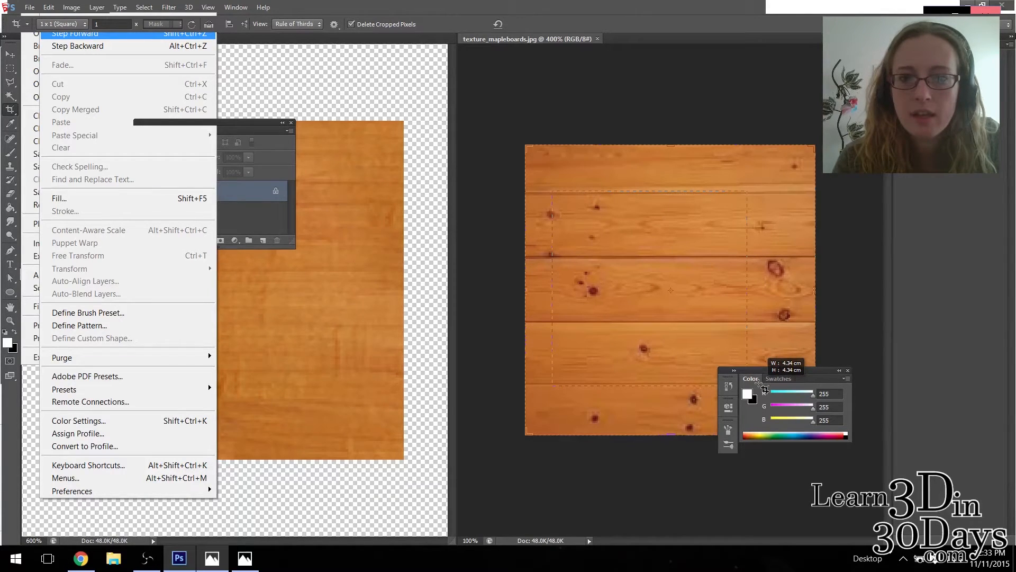
{"action": "left_click_drag", "start_coordinate": [764, 389], "coordinate": [717, 252]}
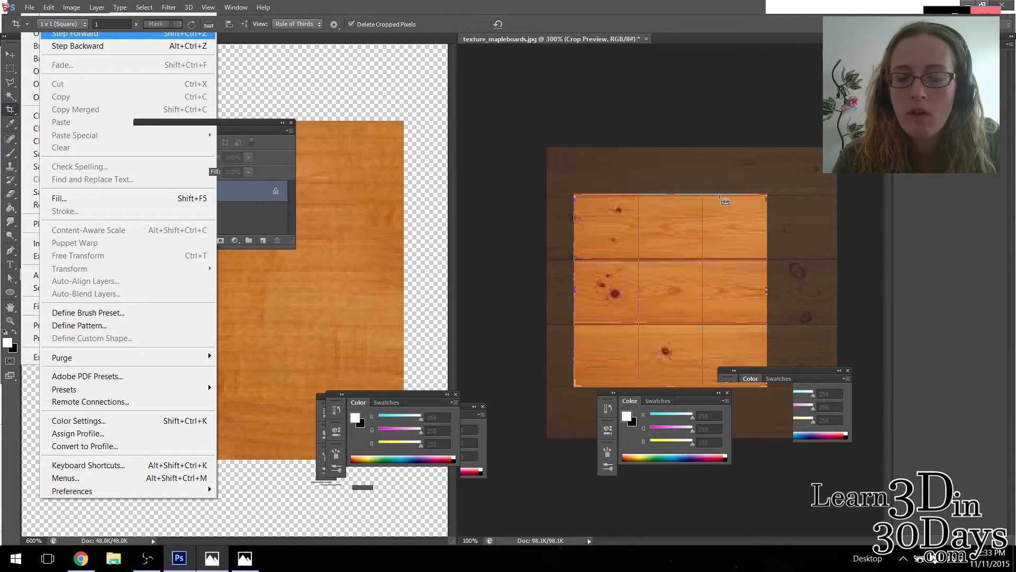
{"action": "key", "text": "ctrl+plus"}
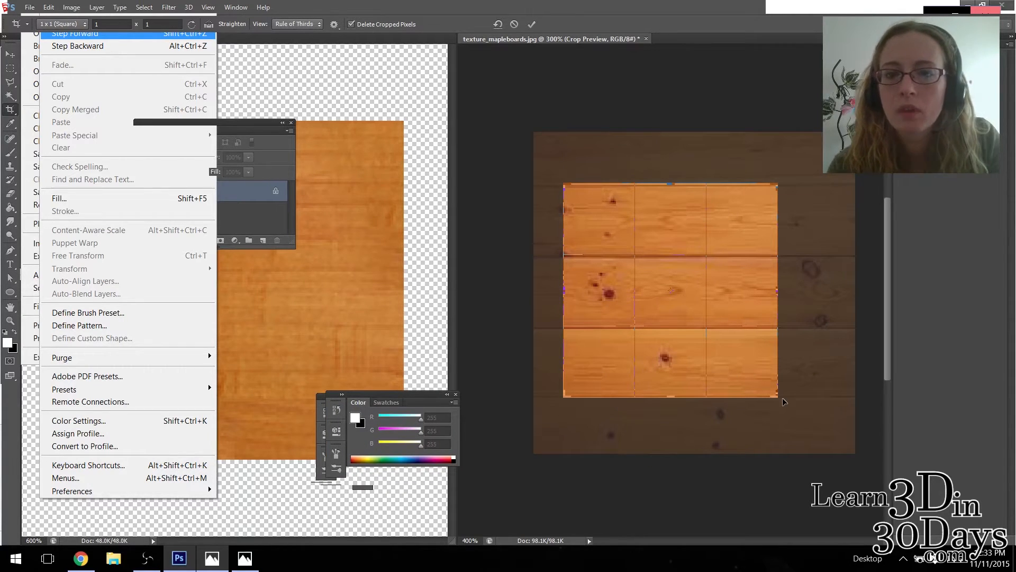
- Fine-tune the square crop to about 4.3 cm so its edges follow the joints around the three boards, and apply the crop
{"action": "left_click_drag", "start_coordinate": [543, 161], "coordinate": [545, 165]}
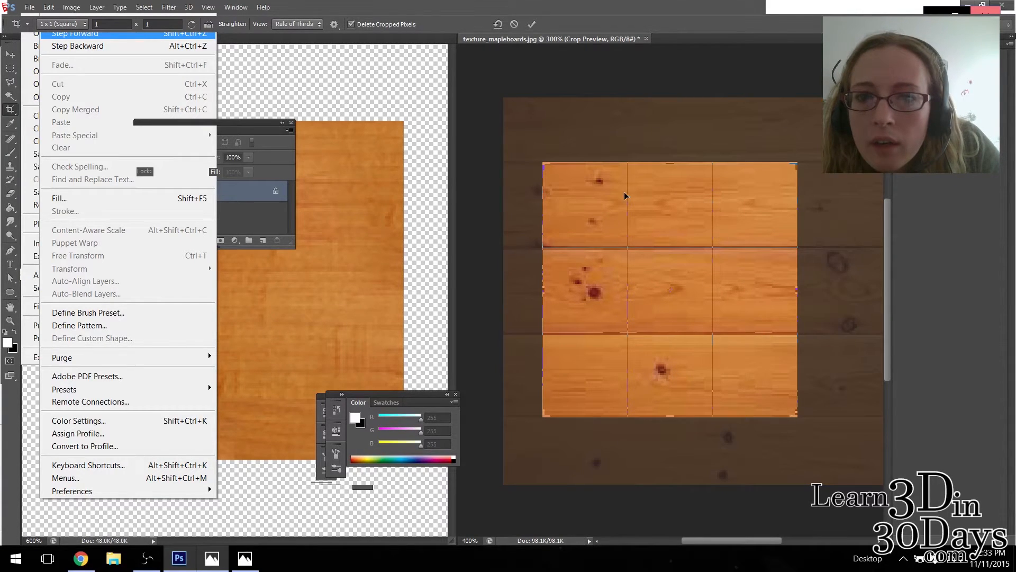
{"action": "left_click_drag", "start_coordinate": [795, 164], "coordinate": [803, 170]}
{"action": "left_click_drag", "start_coordinate": [754, 345], "coordinate": [703, 349]}
{"action": "left_click_drag", "start_coordinate": [727, 347], "coordinate": [766, 348]}
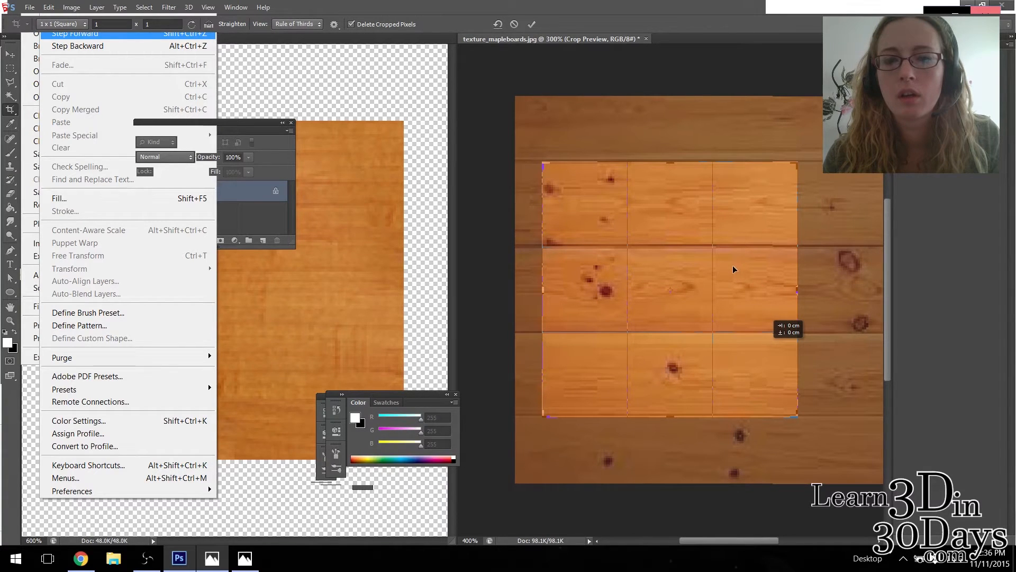
{"action": "left_click_drag", "start_coordinate": [732, 268], "coordinate": [730, 270]}
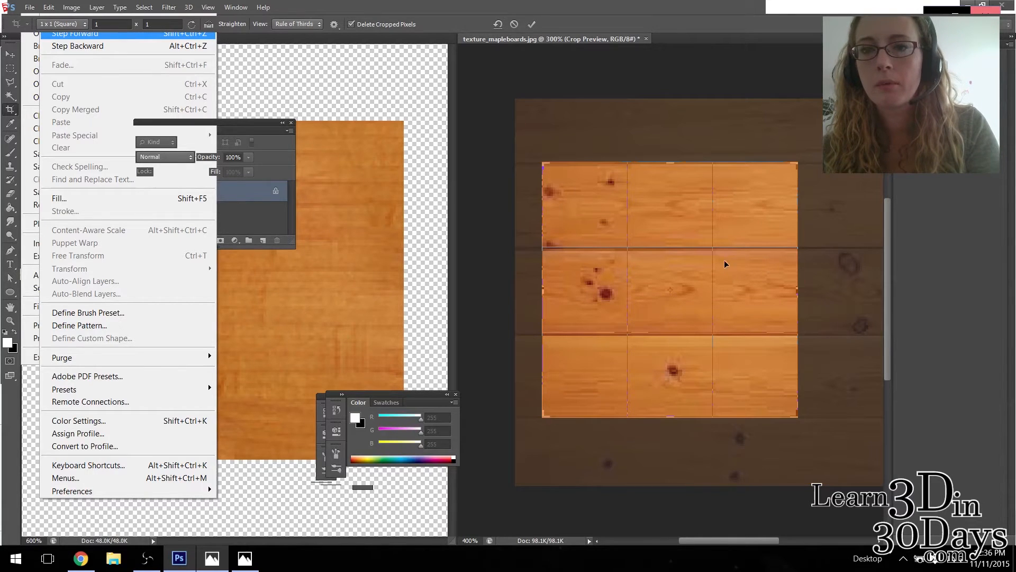
{"action": "key", "text": "Return"}
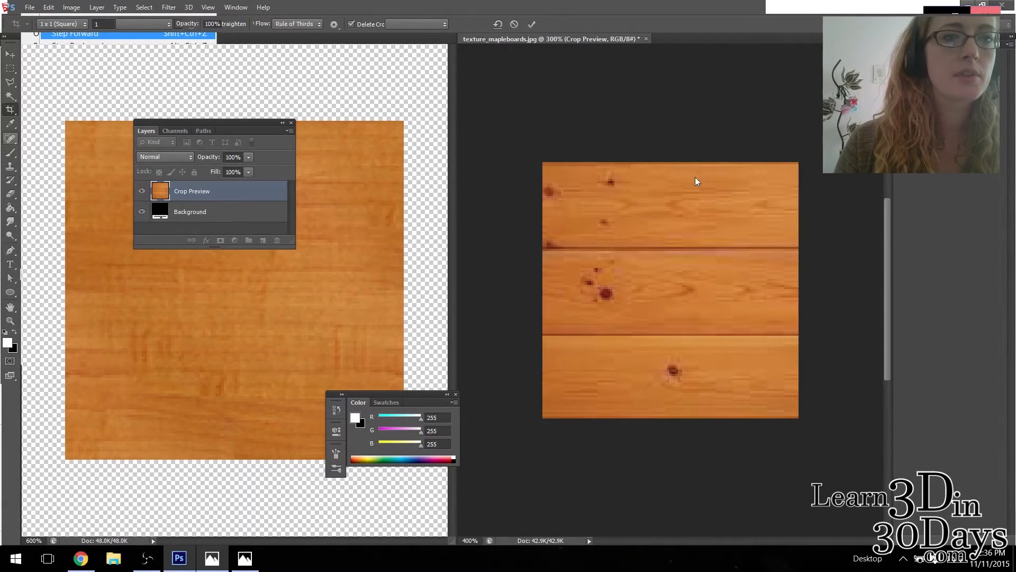
- Retouch the knots on the uppermost board with the Clone Stamp at 13 px, sampling clean wood nearby
{"action": "key", "text": "s"}
{"action": "right_click", "coordinate": [650, 235]}
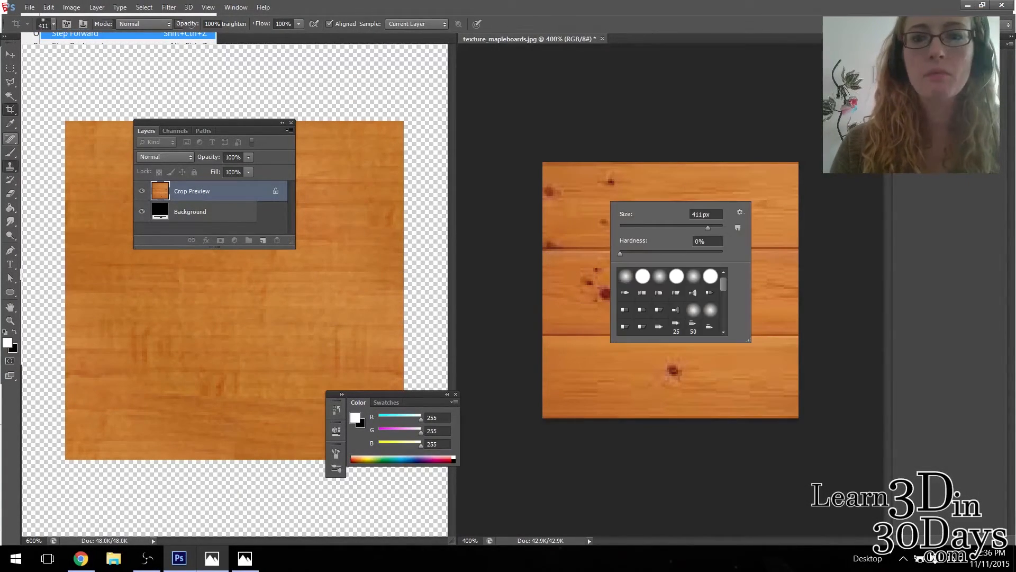
{"action": "left_click_drag", "start_coordinate": [638, 226], "coordinate": [625, 227]}
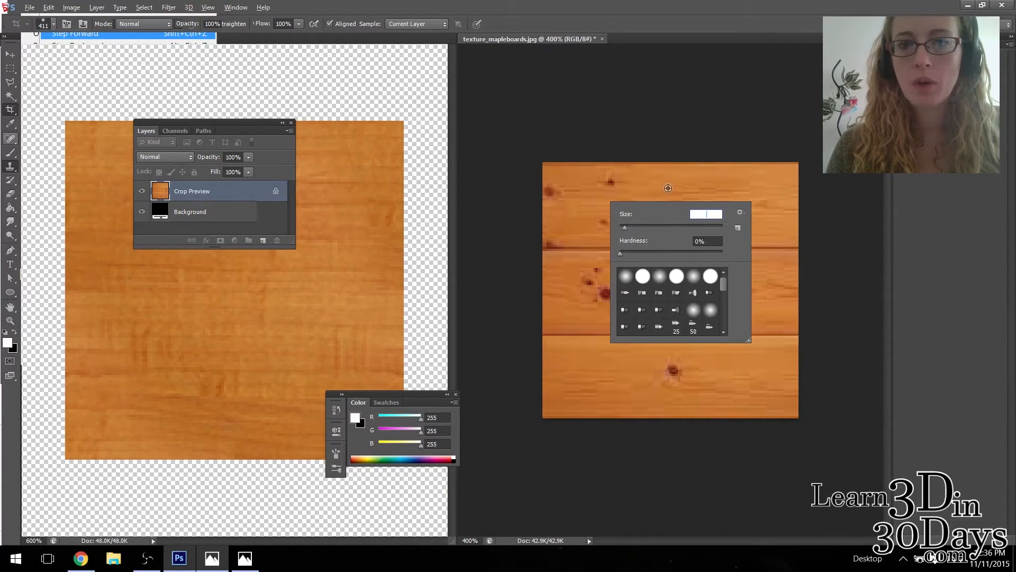
{"action": "type", "text": "13"}
{"action": "key", "text": "Return"}
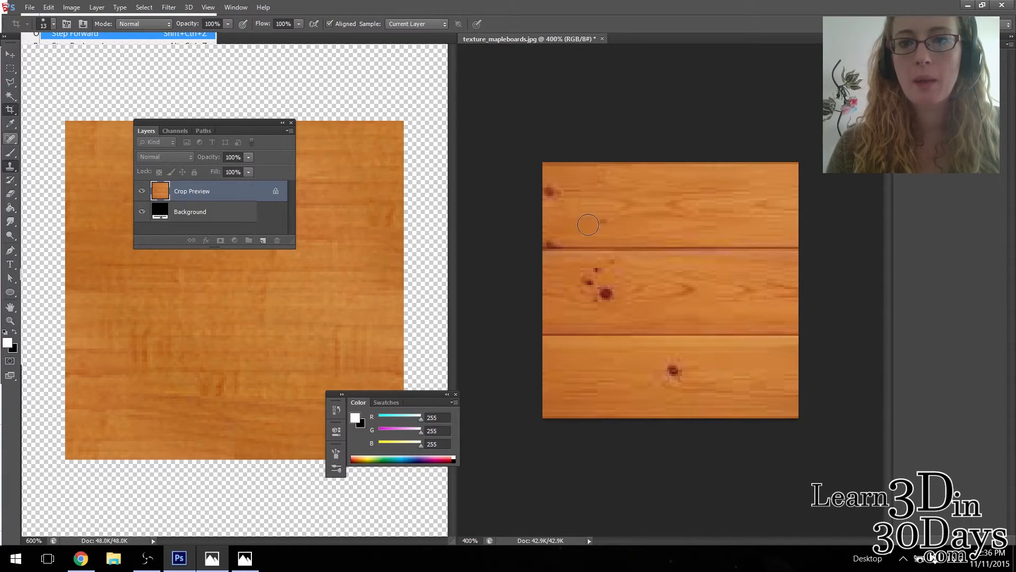
{"action": "left_click", "coordinate": [604, 224]}
{"action": "left_click", "coordinate": [585, 190], "text": "alt"}
{"action": "left_click_drag", "start_coordinate": [541, 191], "coordinate": [556, 193]}
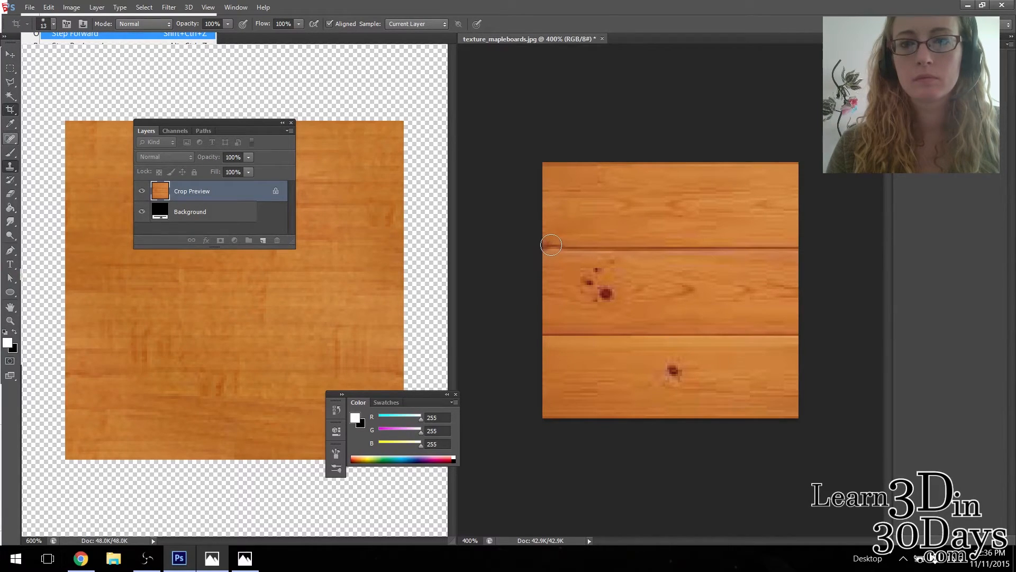
- Clone clean grain over the cluster of knots on the middle board
{"action": "left_click", "coordinate": [618, 280], "text": "alt"}
{"action": "left_click_drag", "start_coordinate": [596, 275], "coordinate": [587, 286]}
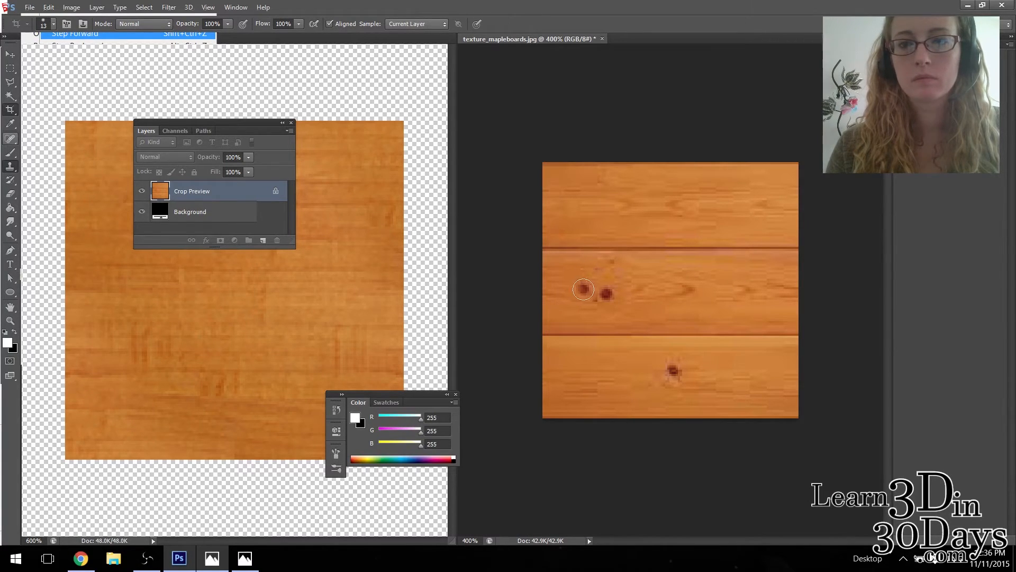
{"action": "left_click_drag", "start_coordinate": [583, 294], "coordinate": [568, 283]}
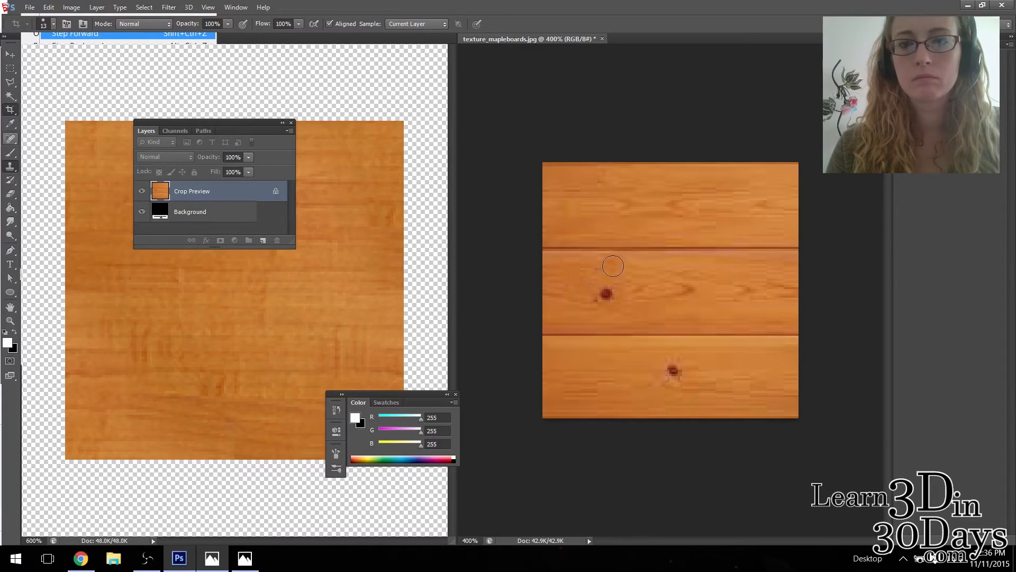
{"action": "left_click", "coordinate": [624, 316]}
{"action": "left_click", "coordinate": [623, 303], "text": "alt"}
{"action": "mouse_move", "coordinate": [622, 309]}
{"action": "left_mouse_down"}
{"action": "mouse_move", "coordinate": [607, 295]}
{"action": "mouse_move", "coordinate": [600, 302]}
{"action": "left_mouse_up"}
{"action": "left_click", "coordinate": [592, 289]}
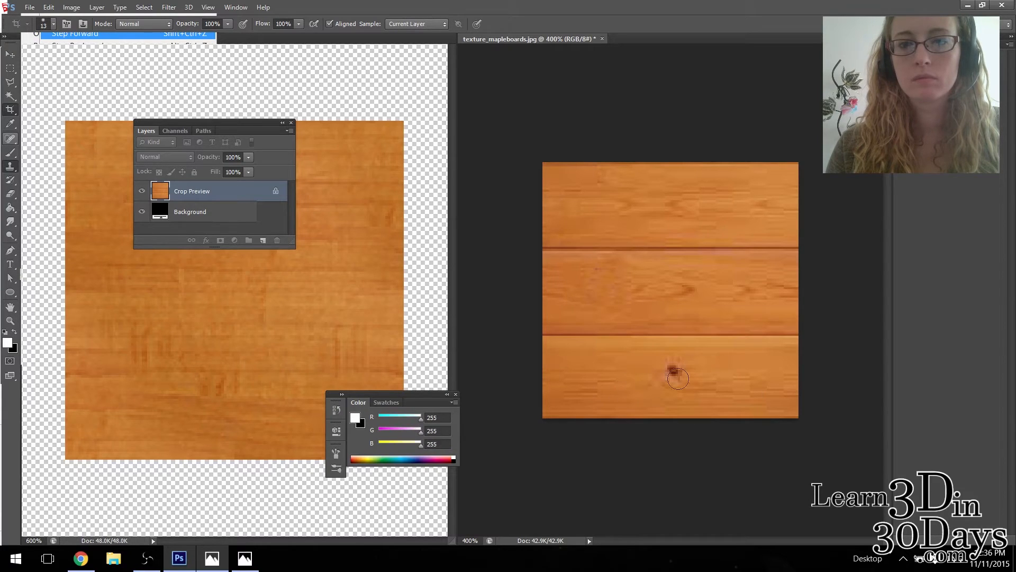
- Clone out the single knot on the lowest board, undoing the first attempt and stamping over it again
{"action": "left_click", "coordinate": [639, 372], "text": "alt"}
{"action": "left_click", "coordinate": [673, 370]}
{"action": "key", "text": "ctrl+z"}
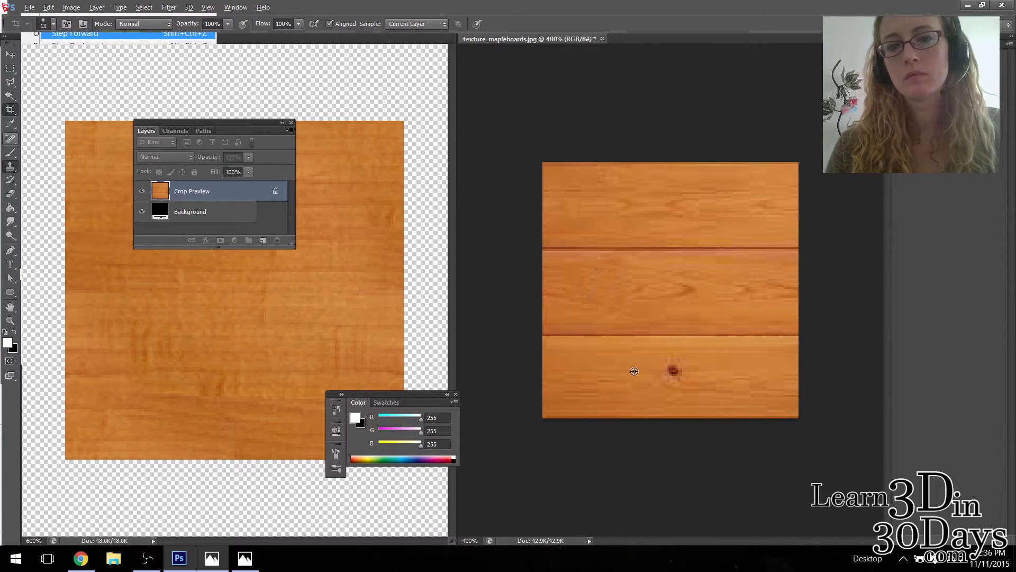
{"action": "left_click", "coordinate": [672, 371]}
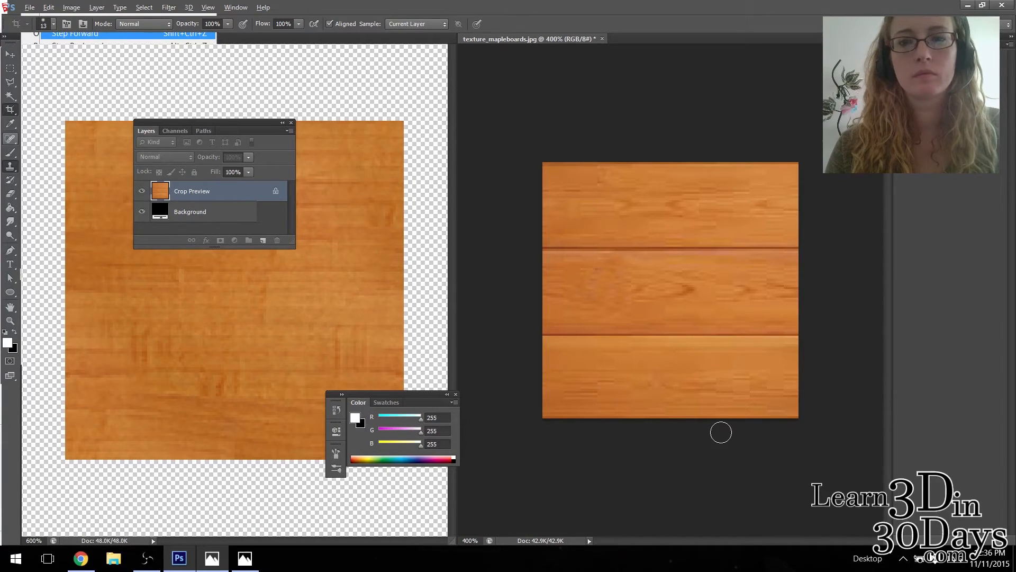
- Resize the maple boards image to 128 x 128 pixels
{"action": "left_click", "coordinate": [71, 8]}
{"action": "left_click", "coordinate": [143, 100]}
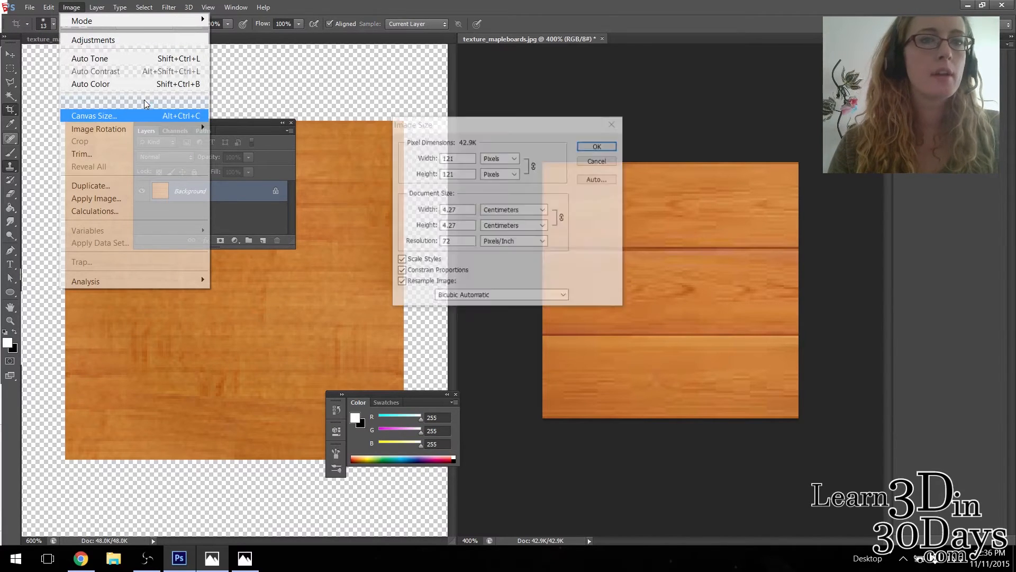
{"action": "type", "text": "128"}
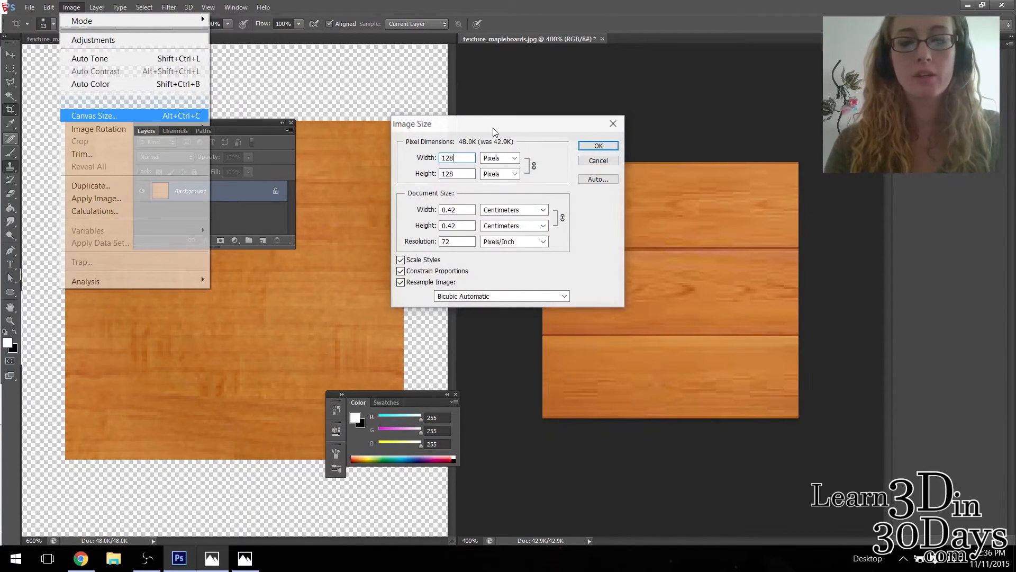
{"action": "key", "text": "Return"}
- Convert the Background into an editable layer named Layer 0 and duplicate it as Layer 0 copy
{"action": "left_click", "coordinate": [169, 7]}
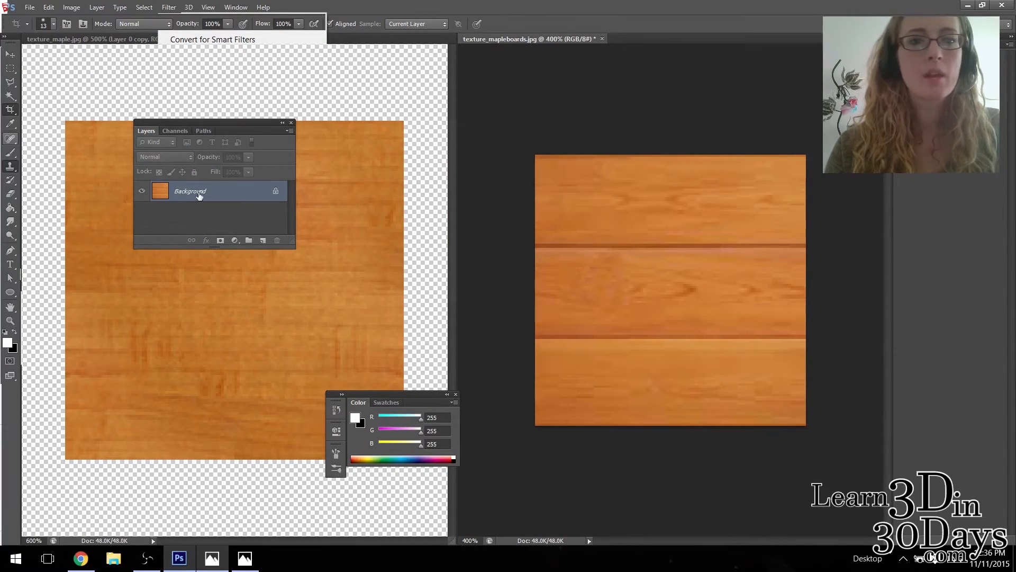
{"action": "double_click", "coordinate": [201, 195]}
{"action": "left_click", "coordinate": [608, 181]}
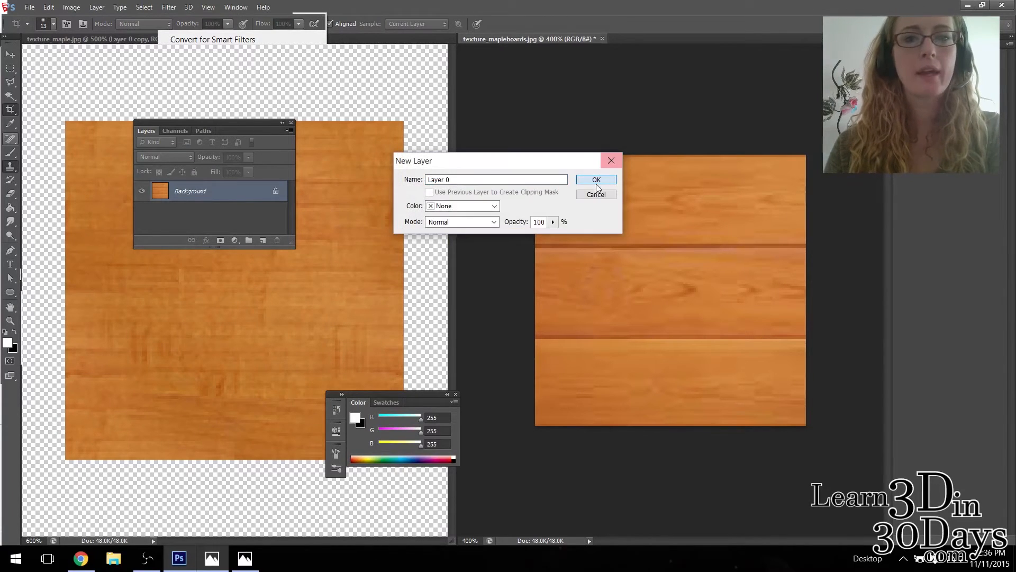
{"action": "right_click", "coordinate": [218, 195]}
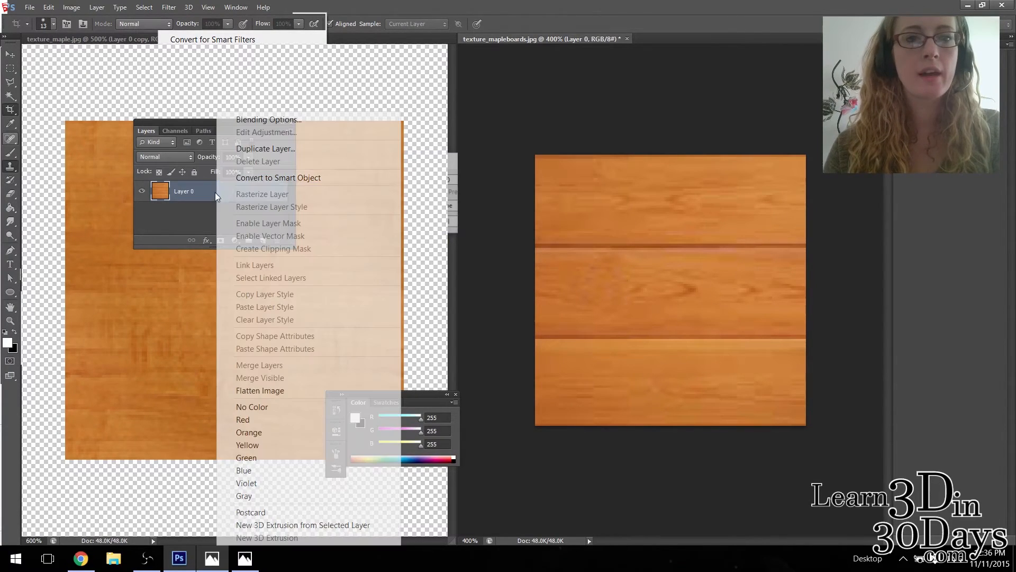
{"action": "left_click", "coordinate": [261, 149]}
{"action": "left_click", "coordinate": [597, 174]}
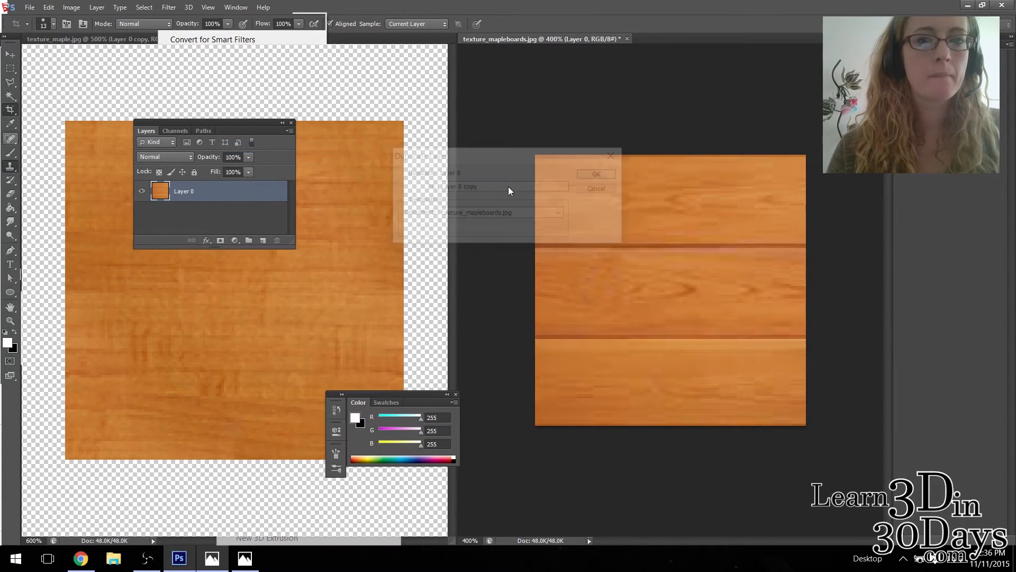
- Offset Layer 0 copy by +64 pixels horizontally and 0 vertically with Wrap Around
{"action": "left_click", "coordinate": [189, 7]}
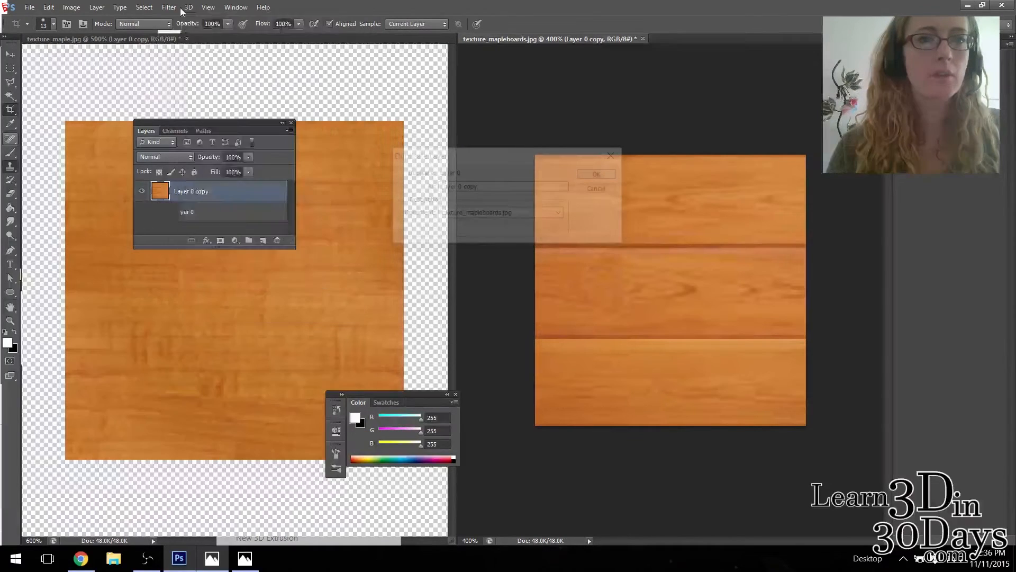
{"action": "left_click", "coordinate": [169, 7]}
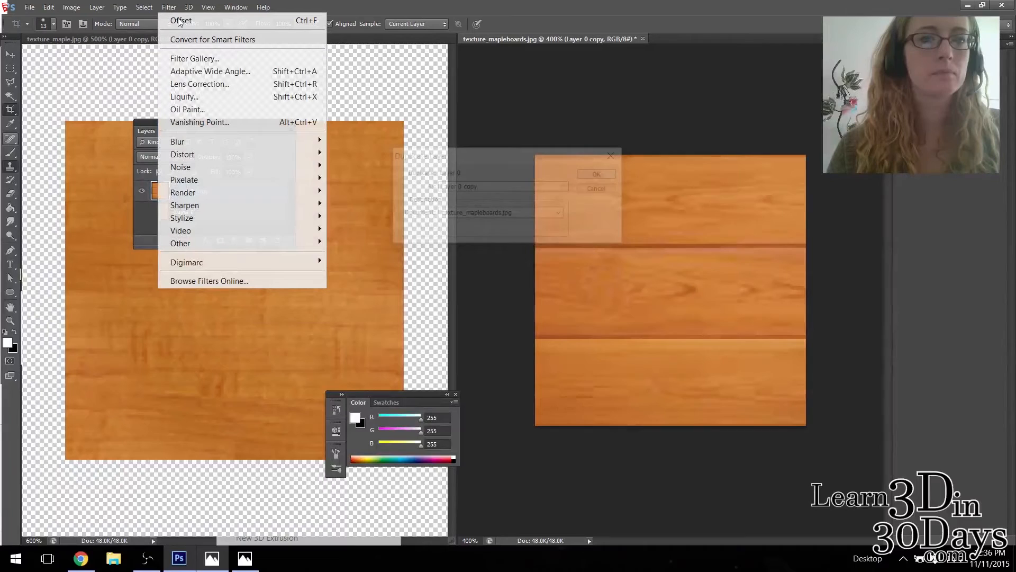
{"action": "mouse_move", "coordinate": [224, 245]}
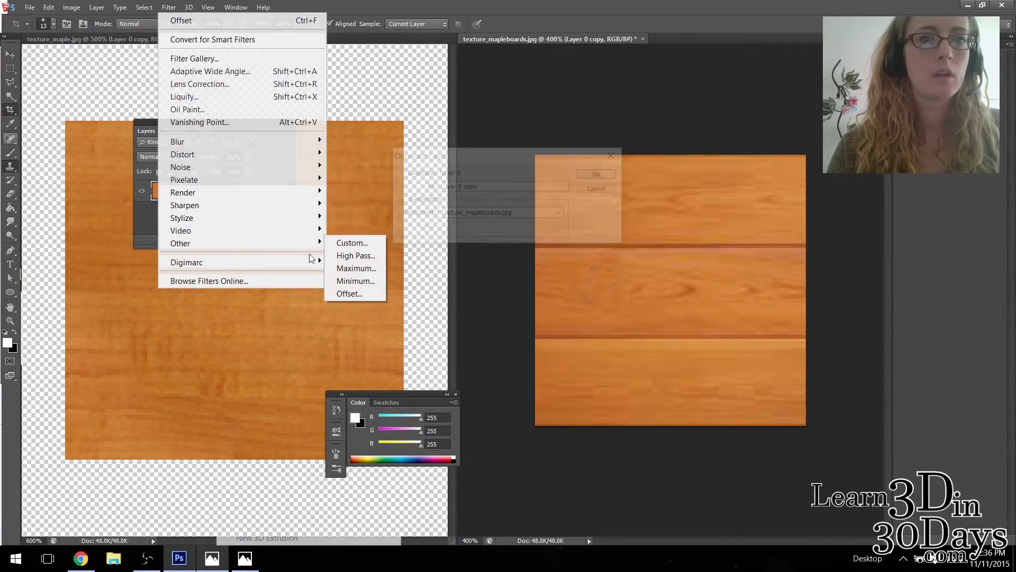
{"action": "left_click", "coordinate": [347, 294]}
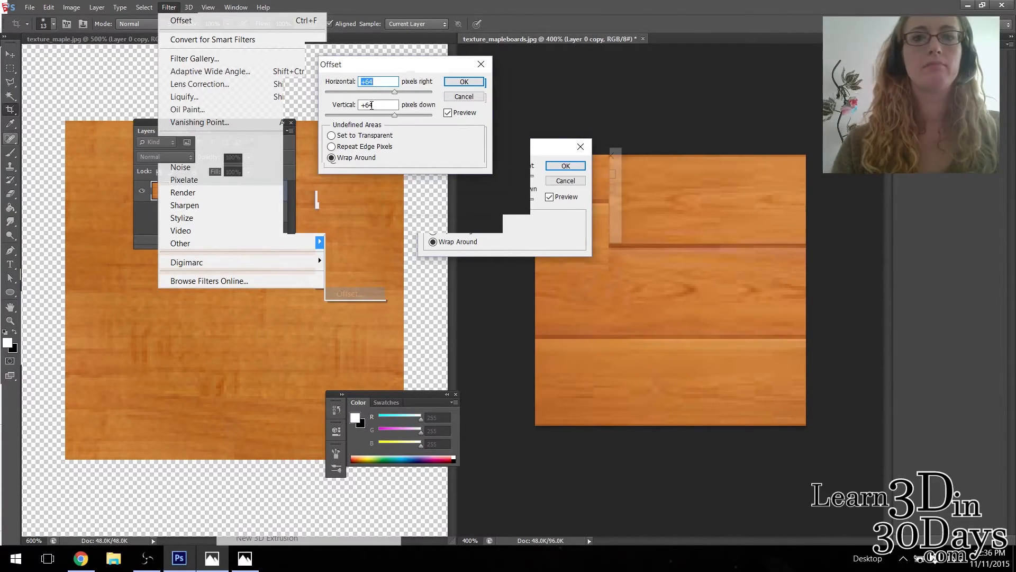
{"action": "left_click_drag", "start_coordinate": [370, 105], "coordinate": [286, 116]}
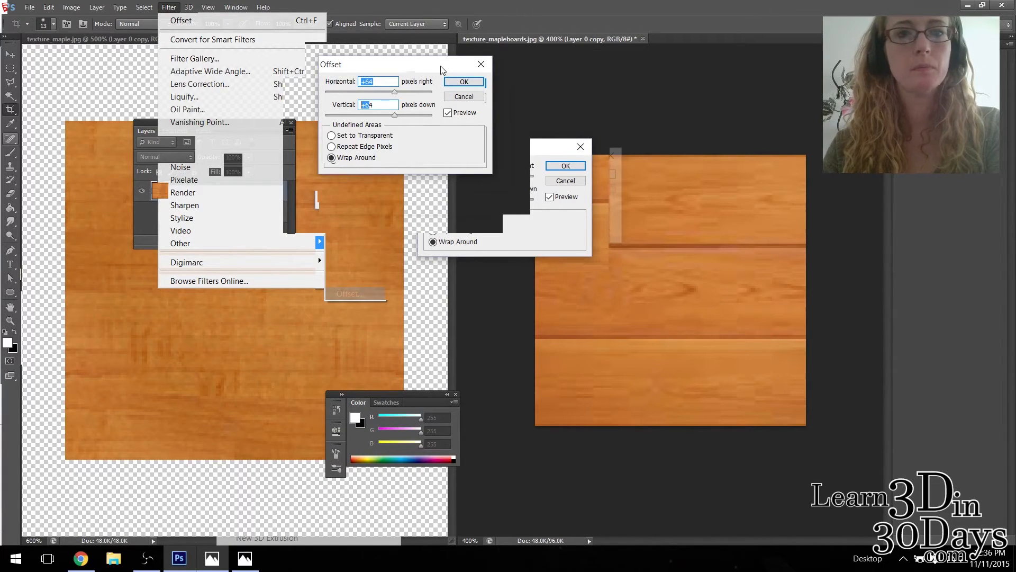
{"action": "type", "text": "0"}
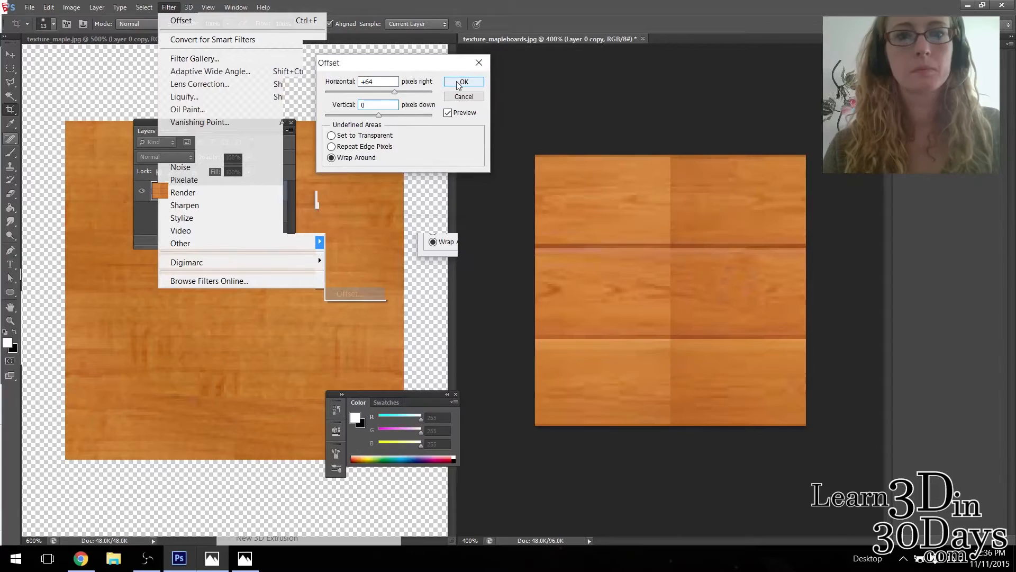
{"action": "left_click", "coordinate": [460, 84]}
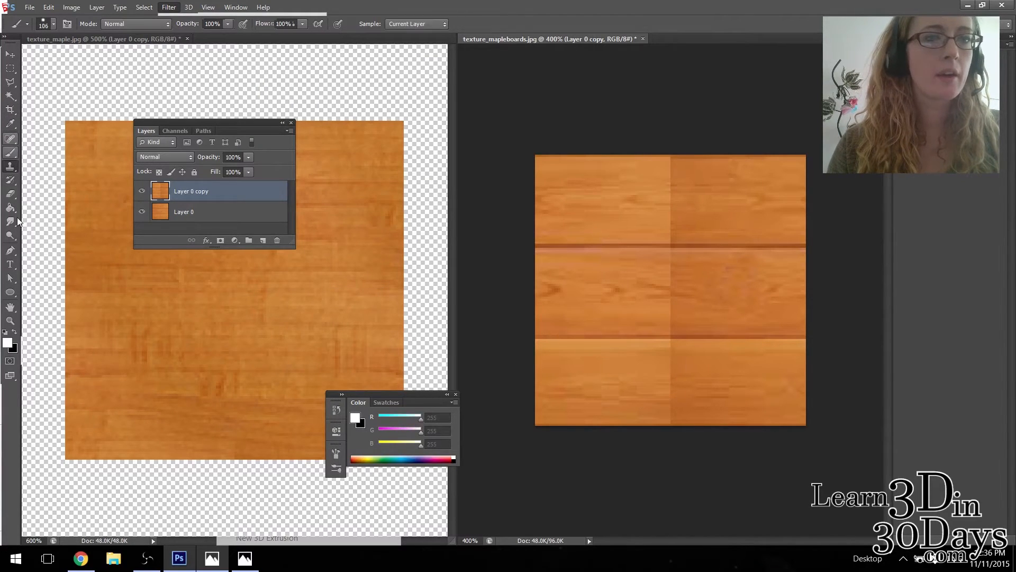
- Erase the vertical centre seam on Layer 0 copy along all three boards, revealing the layer underneath
{"action": "left_click", "coordinate": [10, 194]}
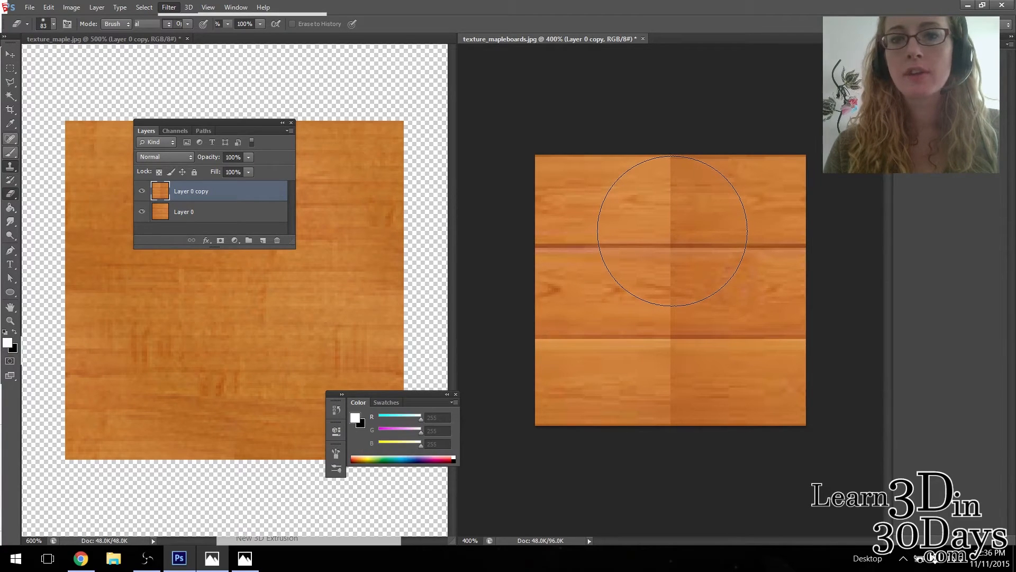
{"action": "left_click_drag", "start_coordinate": [676, 181], "coordinate": [671, 245]}
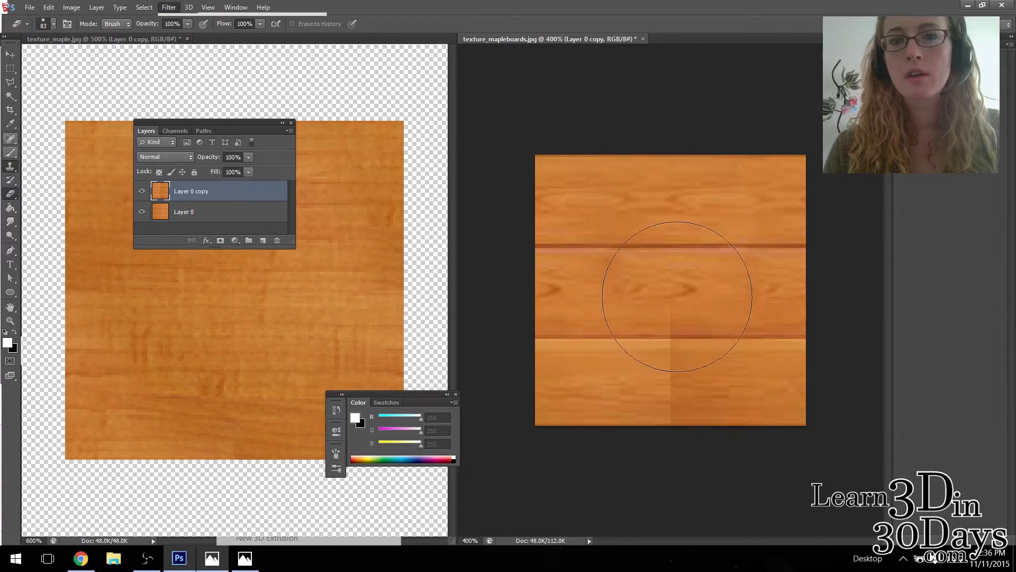
{"action": "left_click_drag", "start_coordinate": [675, 350], "coordinate": [676, 343]}
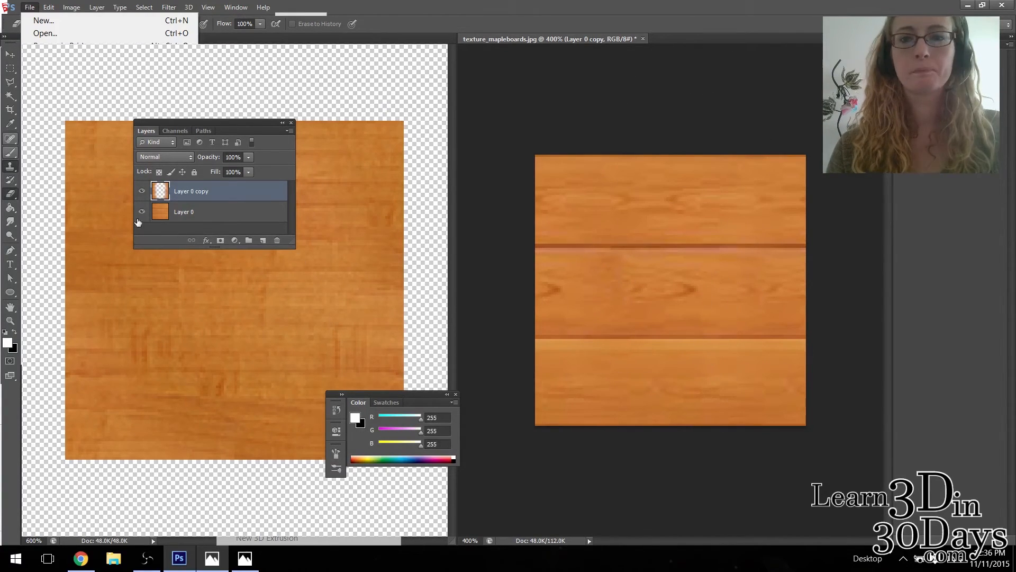
- Merge Layer 0 copy and Layer 0 into a single layer
{"action": "left_click", "coordinate": [196, 212], "text": "shift"}
{"action": "right_click", "coordinate": [192, 212]}
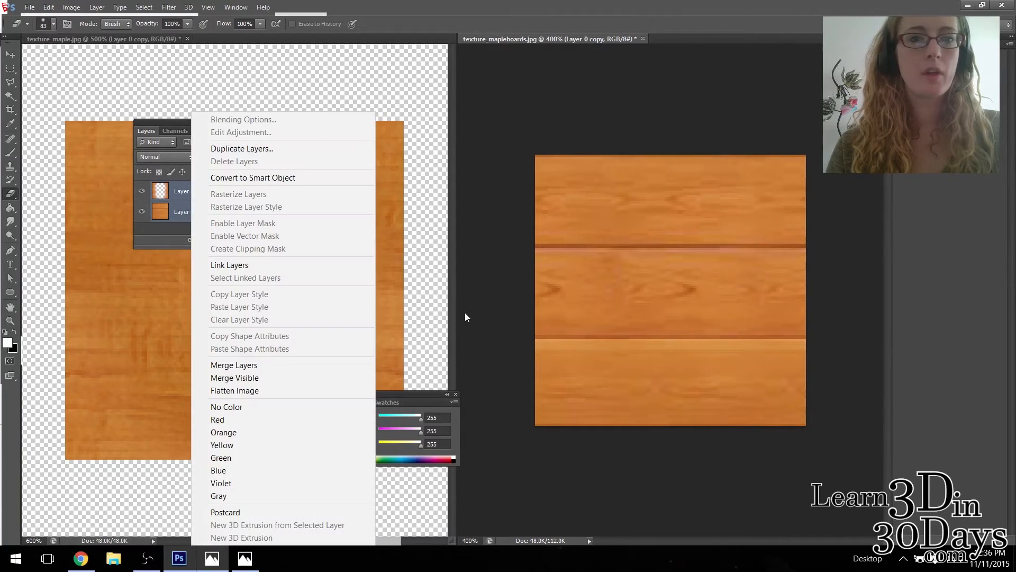
{"action": "left_click", "coordinate": [320, 370]}
- Save the seamless boards texture as a JPEG in the Day 4 folder, replacing the existing texture_mapleboards.jpg
{"action": "left_click", "coordinate": [29, 8]}
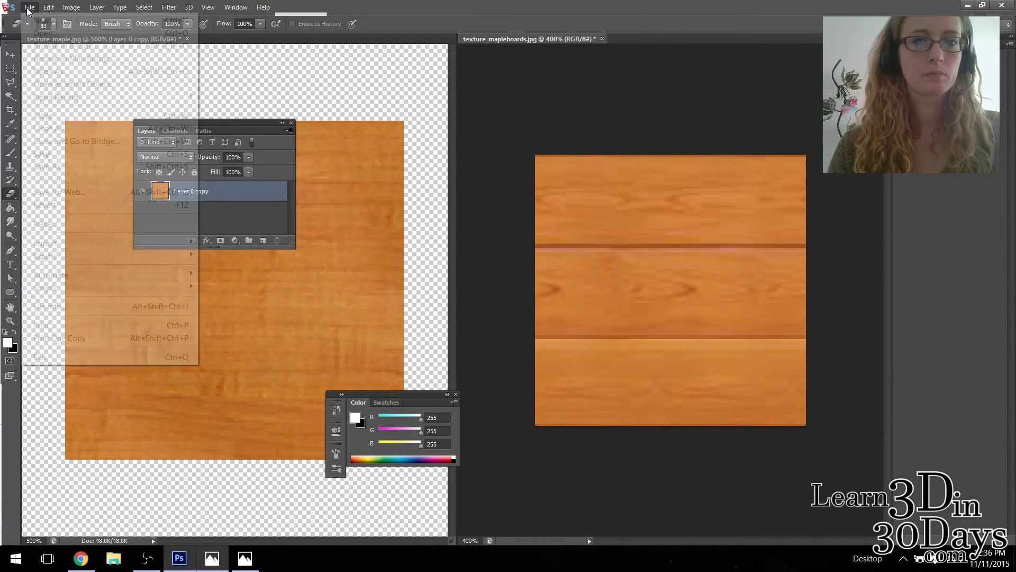
{"action": "left_click", "coordinate": [127, 157]}
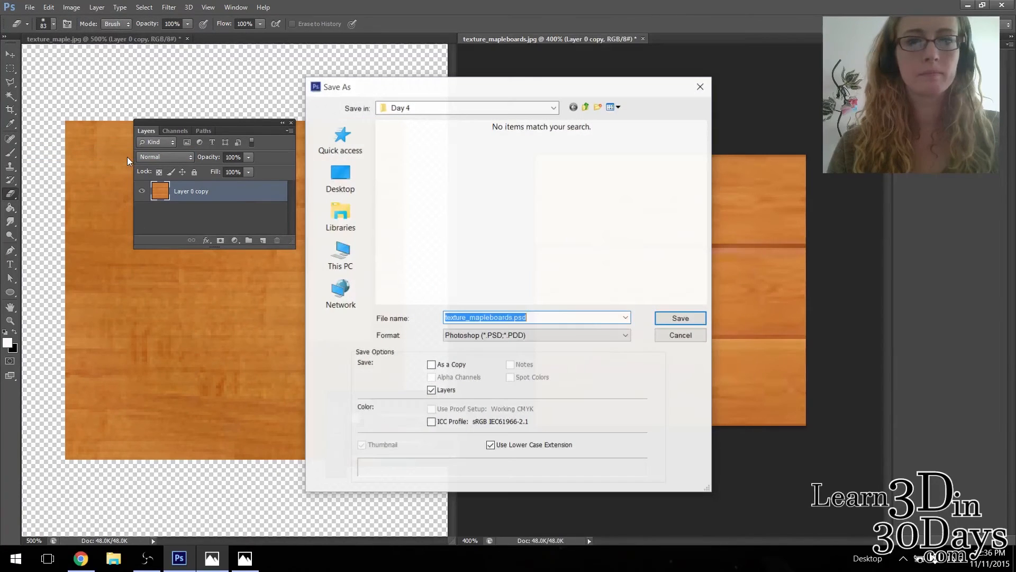
{"action": "left_click", "coordinate": [621, 338]}
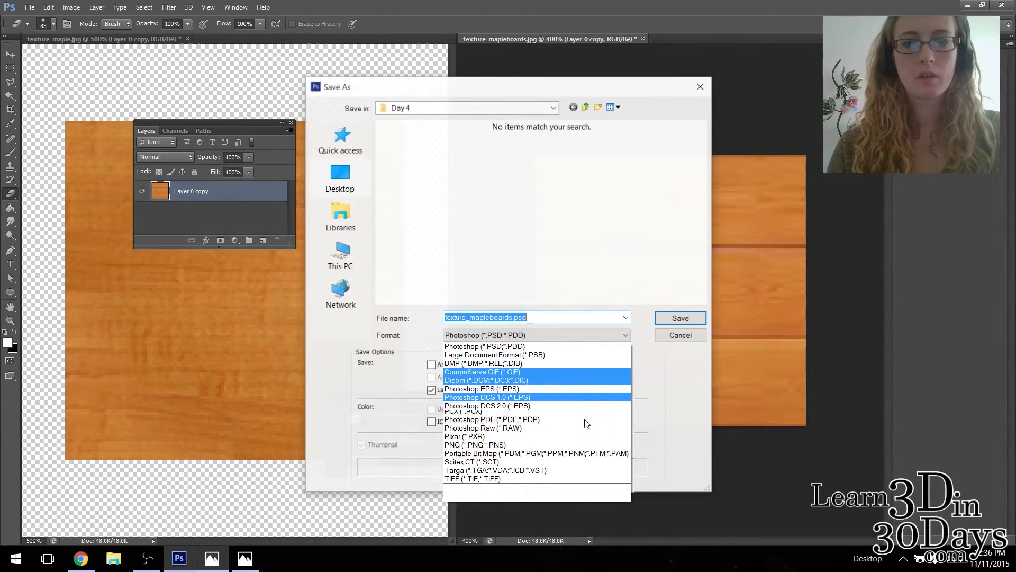
{"action": "left_click", "coordinate": [587, 422]}
{"action": "double_click", "coordinate": [457, 172]}
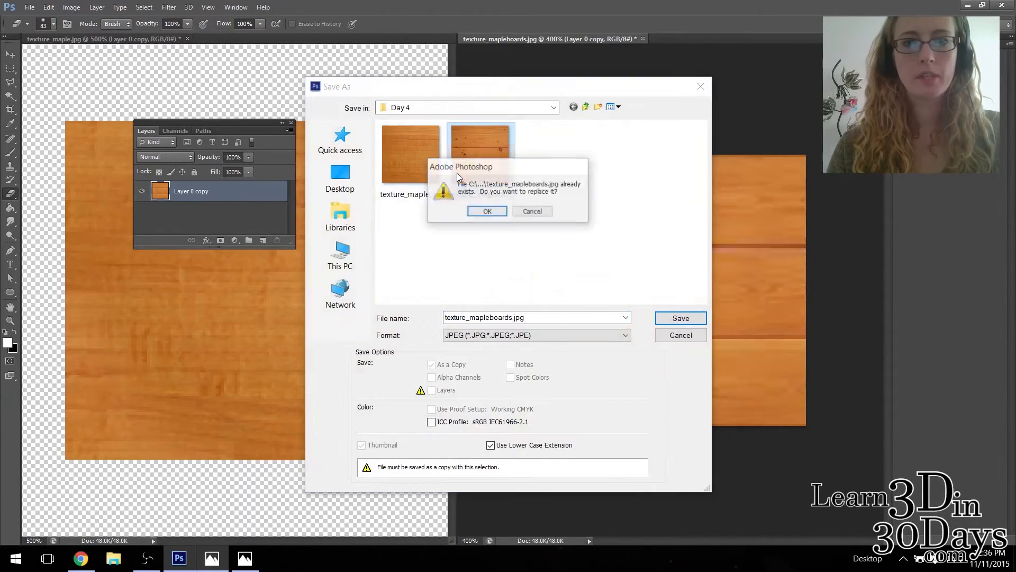
{"action": "left_click", "coordinate": [487, 210]}
{"action": "left_click", "coordinate": [568, 151]}
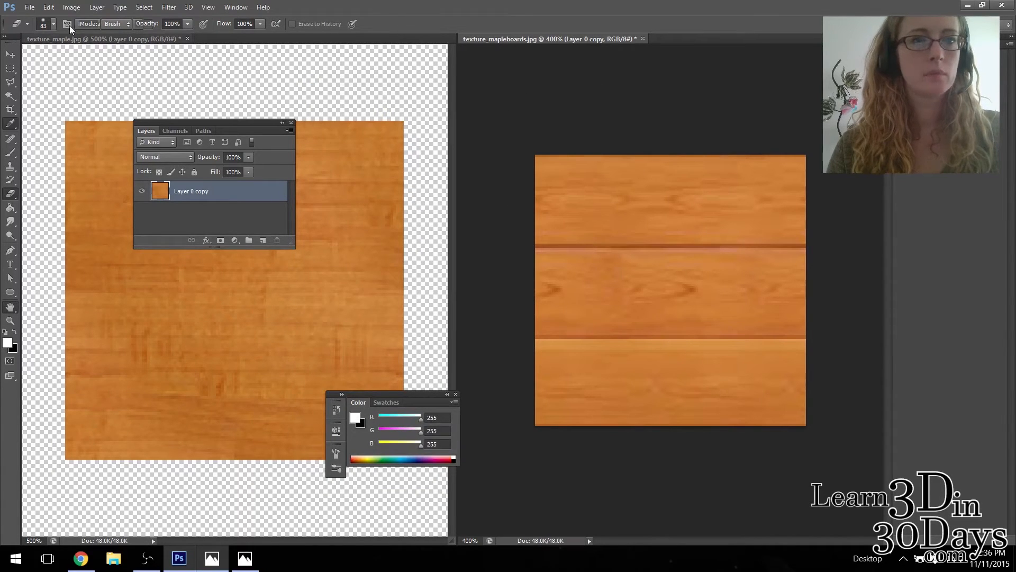
- Save the plain maple texture as a JPEG in the Day 4 folder, replacing the existing texture_maple.jpg
{"action": "left_click", "coordinate": [30, 7]}
{"action": "left_click", "coordinate": [117, 154]}
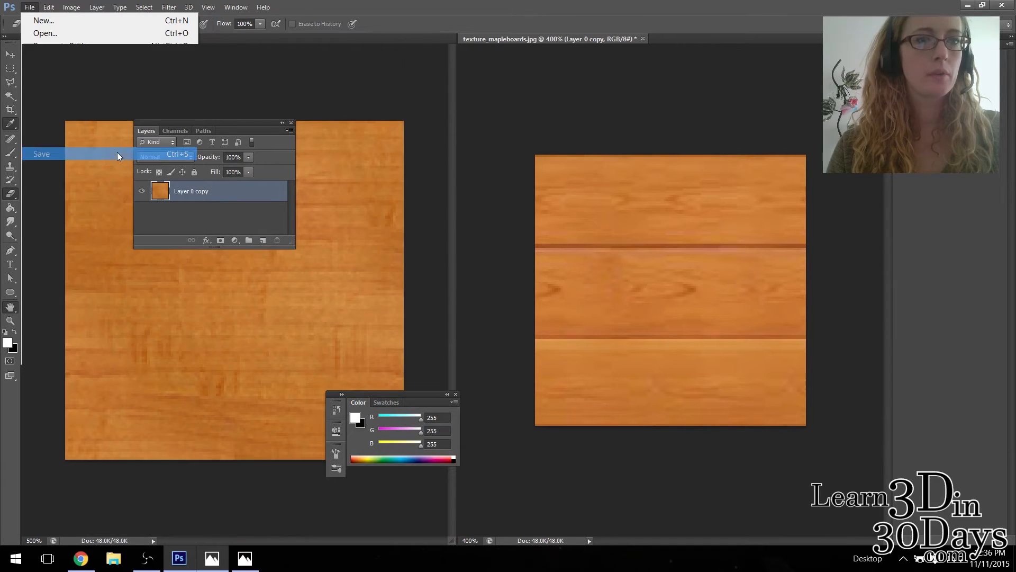
{"action": "left_click", "coordinate": [550, 334]}
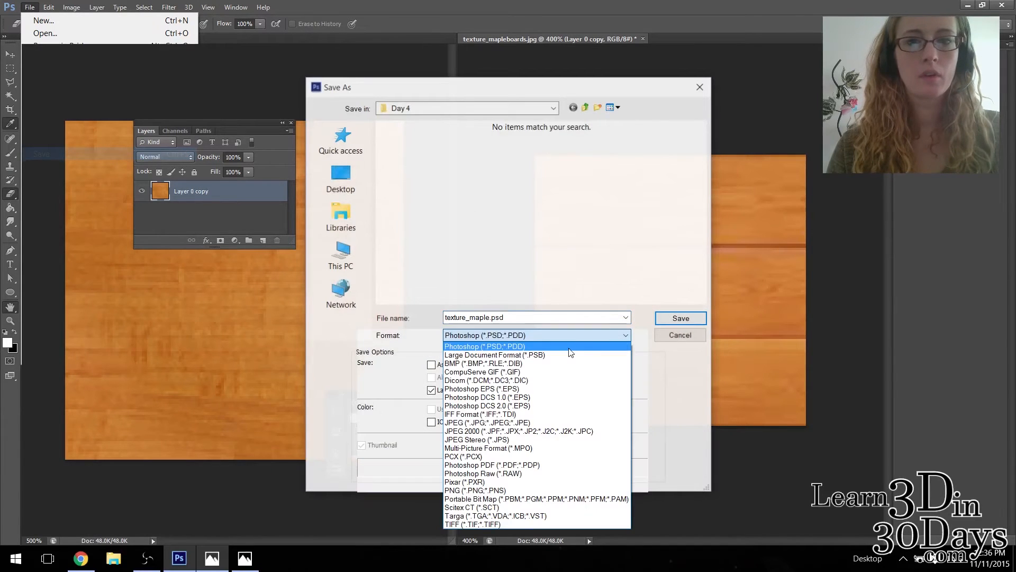
{"action": "left_click", "coordinate": [571, 423]}
{"action": "double_click", "coordinate": [408, 154]}
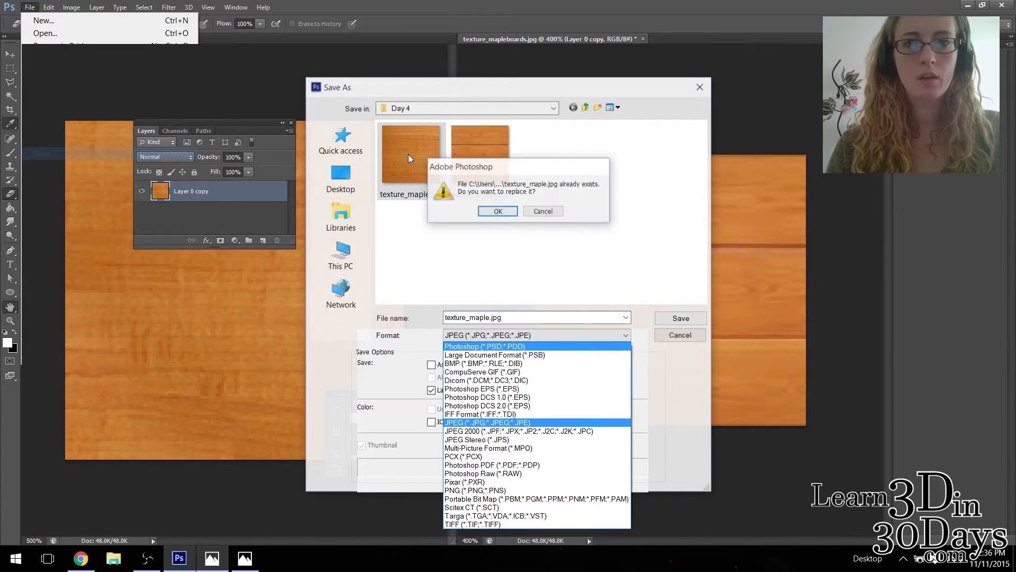
{"action": "left_click", "coordinate": [503, 212]}
{"action": "left_click", "coordinate": [564, 150]}
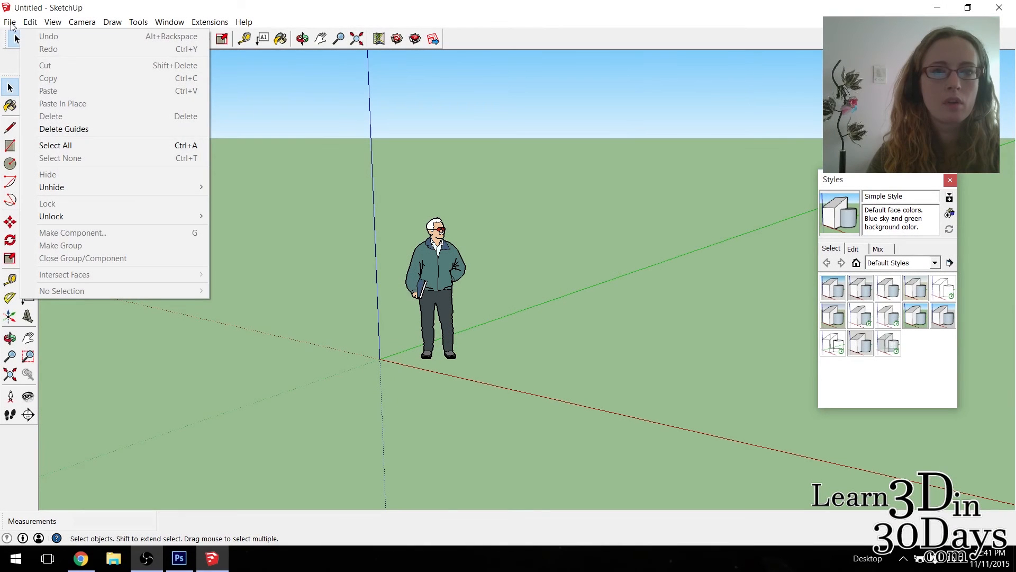
- Switch to SketchUp, open the recent file DogHouse_attempt2.skp, and apply Simple Style to the model
{"action": "mouse_move", "coordinate": [10, 24]}
{"action": "left_click", "coordinate": [92, 270]}
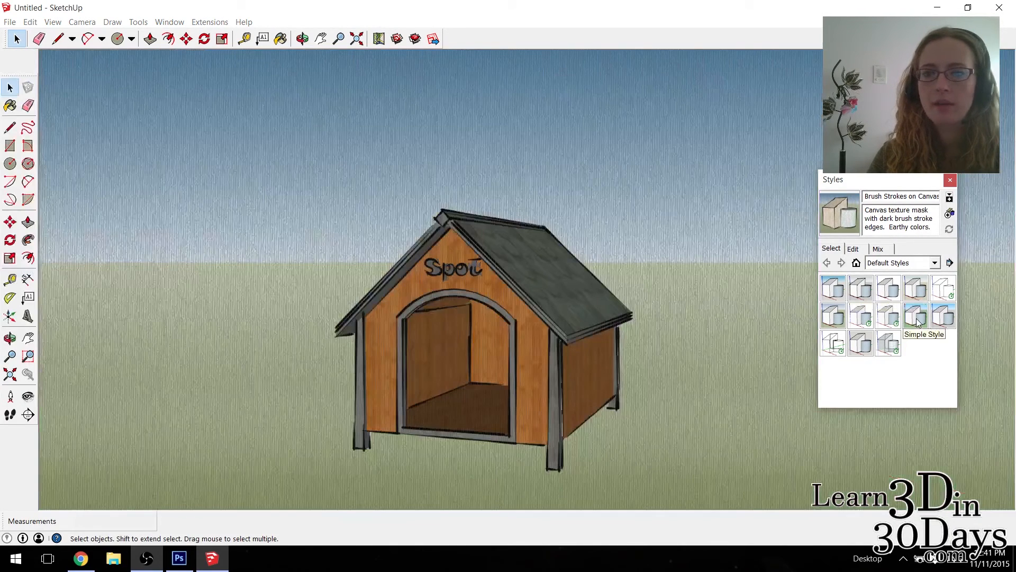
{"action": "left_click", "coordinate": [917, 322]}
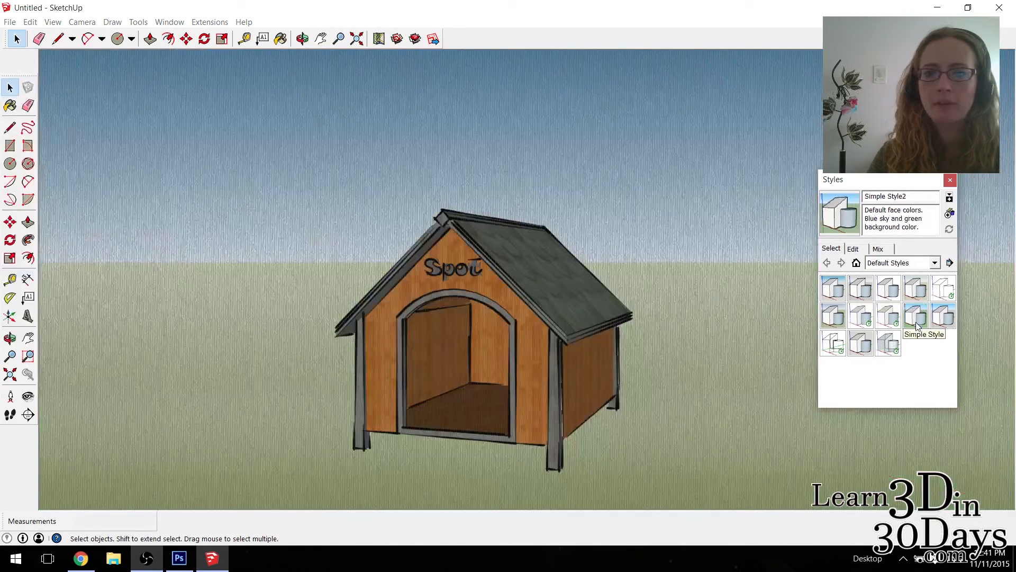
{"action": "left_click", "coordinate": [950, 181]}
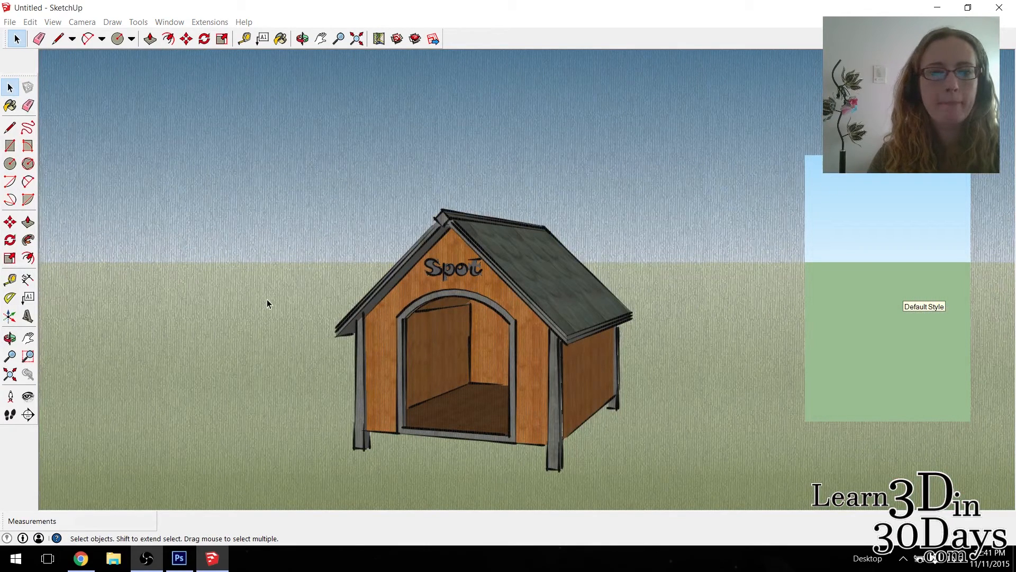
- Create a new material that uses texture_maple.jpg as its texture image
{"action": "left_click", "coordinate": [175, 22]}
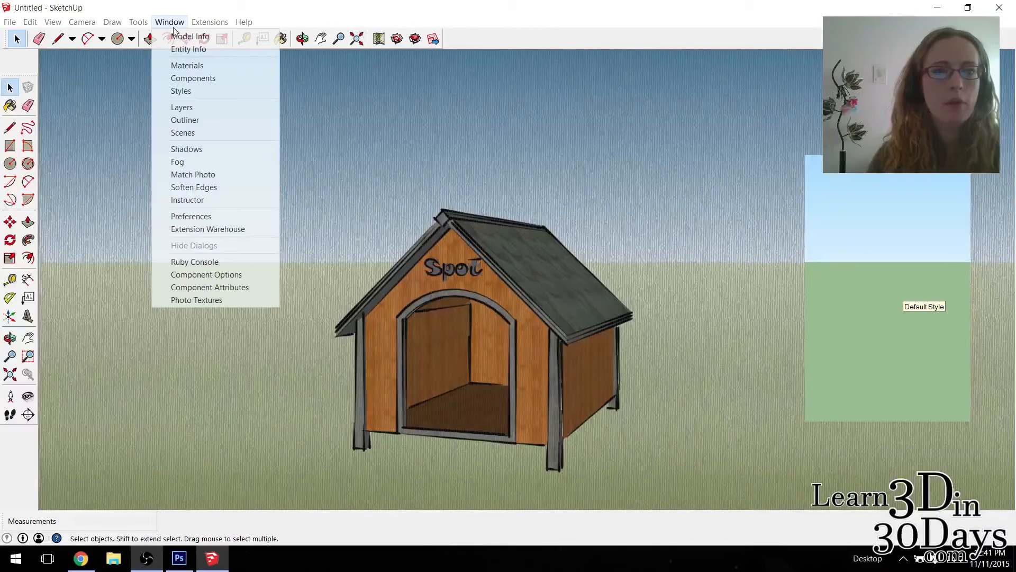
{"action": "left_click", "coordinate": [195, 68]}
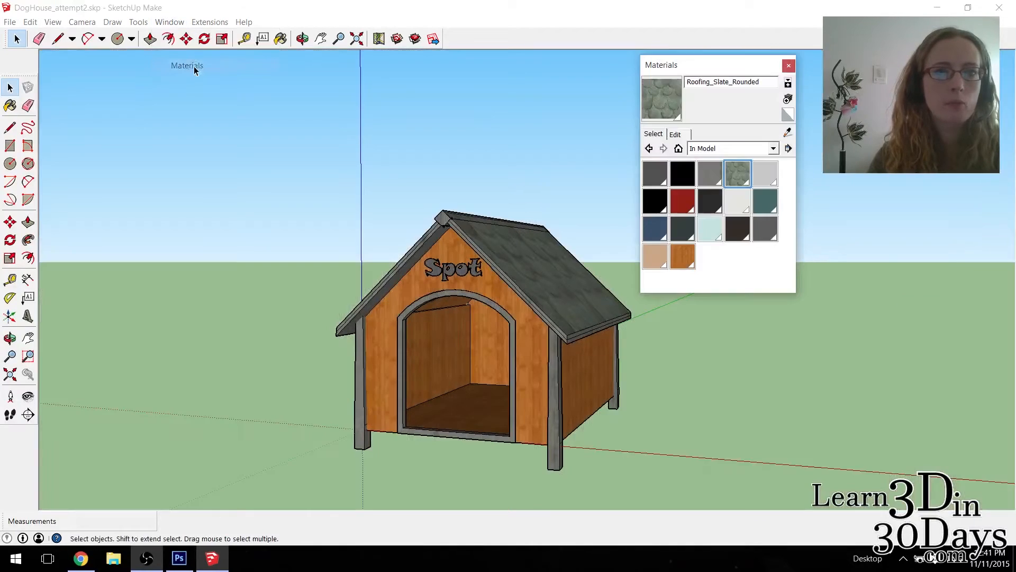
{"action": "left_click_drag", "start_coordinate": [698, 67], "coordinate": [782, 101]}
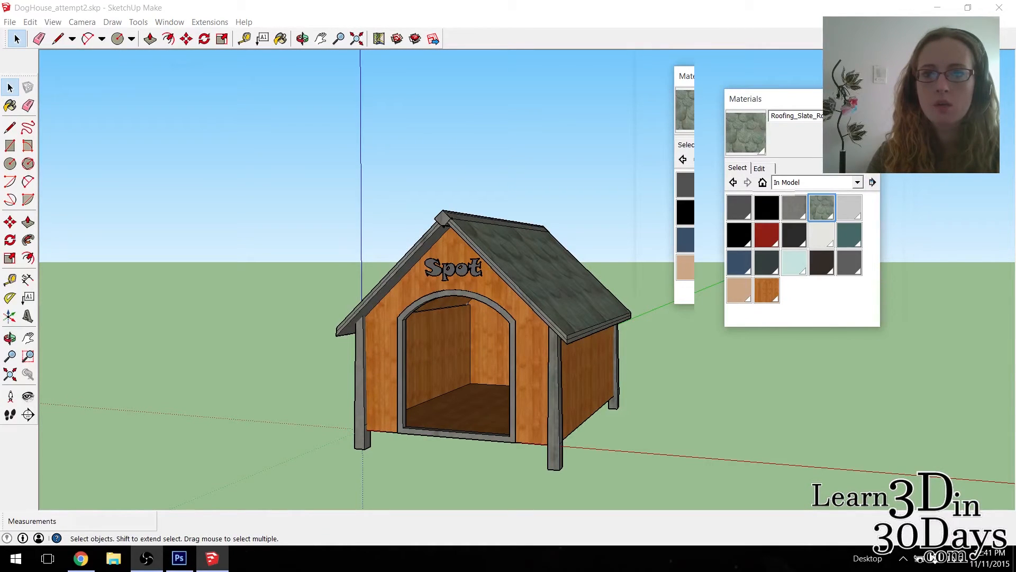
{"action": "left_click", "coordinate": [872, 131]}
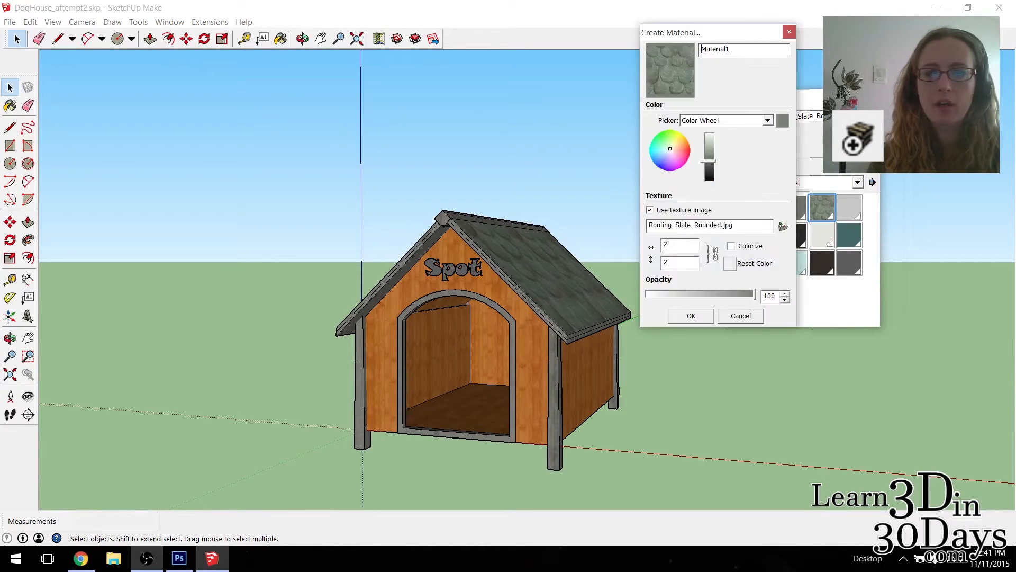
{"action": "left_click", "coordinate": [783, 227]}
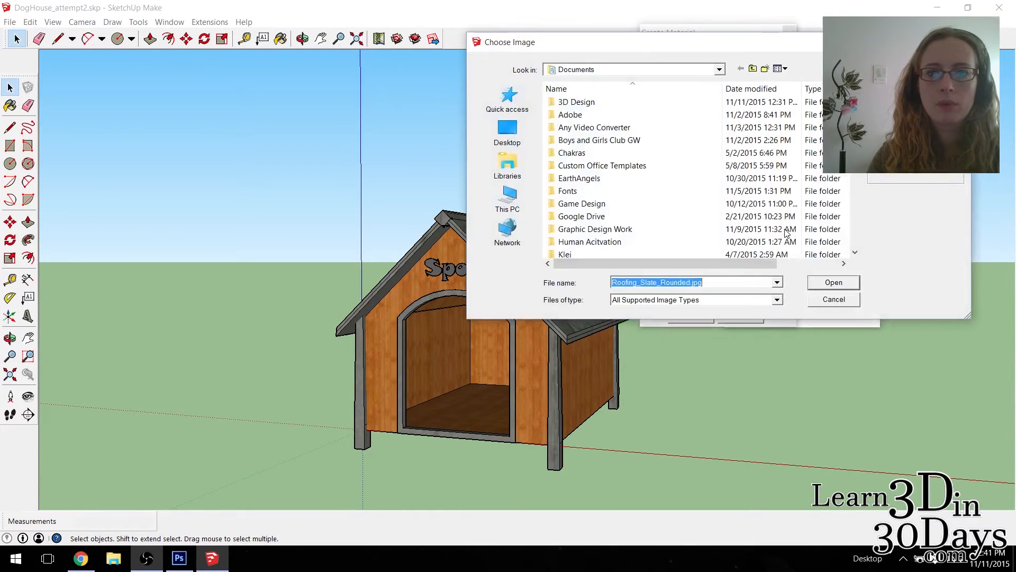
{"action": "double_click", "coordinate": [577, 129]}
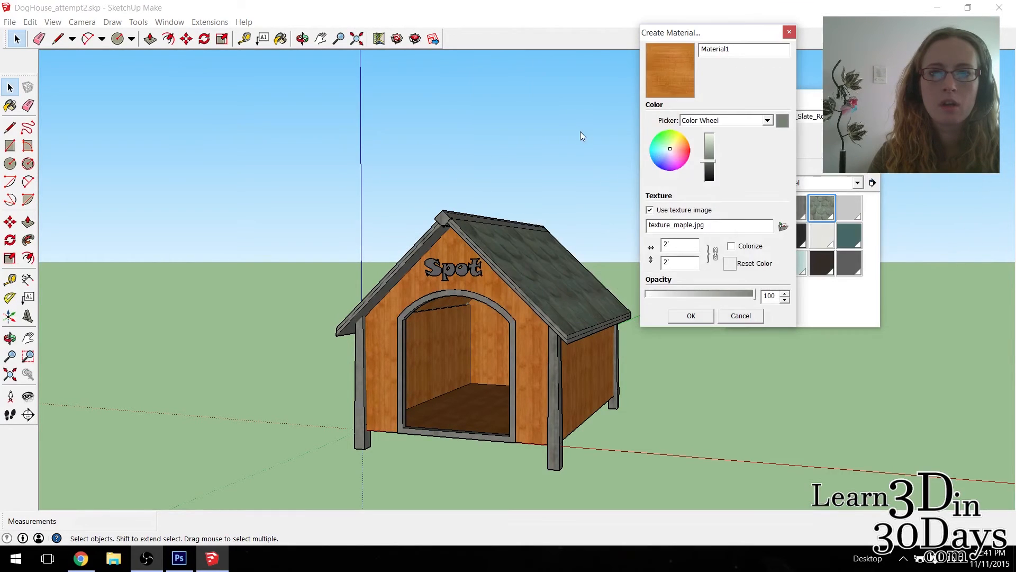
{"action": "left_click", "coordinate": [691, 316]}
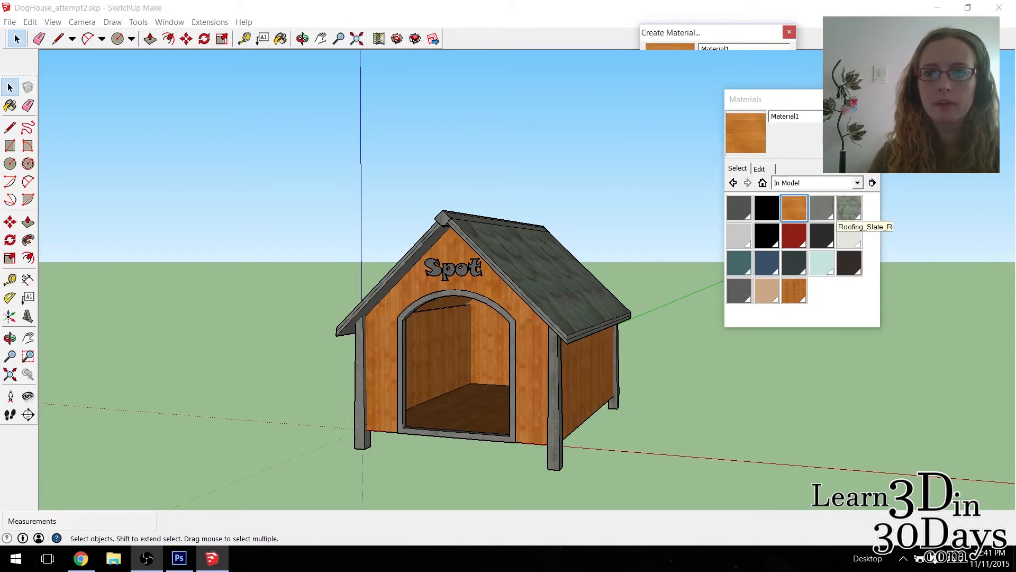
- Create a second material that uses texture_mapleboards.jpg as its texture image
{"action": "left_click", "coordinate": [783, 228]}
{"action": "double_click", "coordinate": [642, 122]}
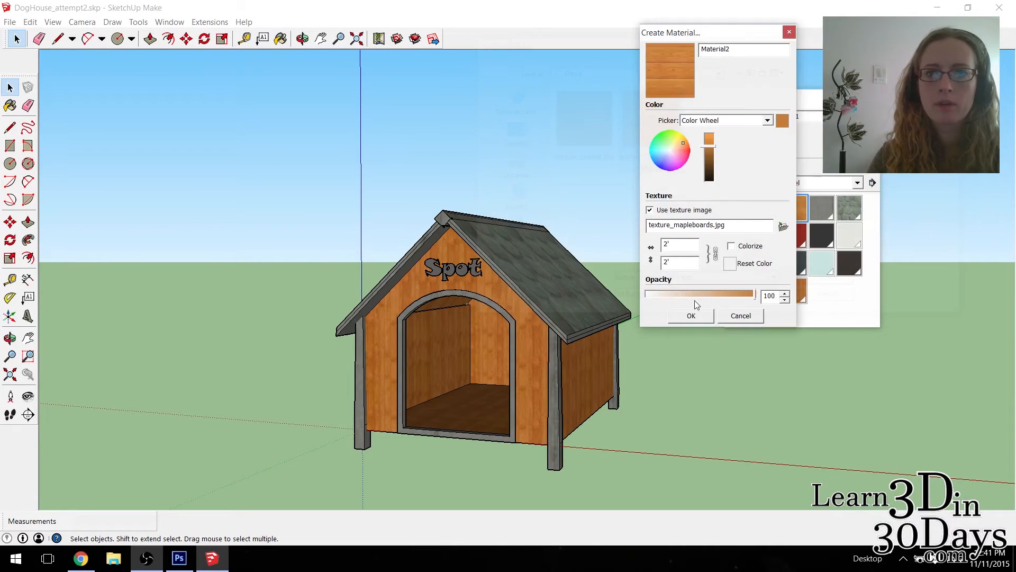
{"action": "left_click", "coordinate": [692, 317]}
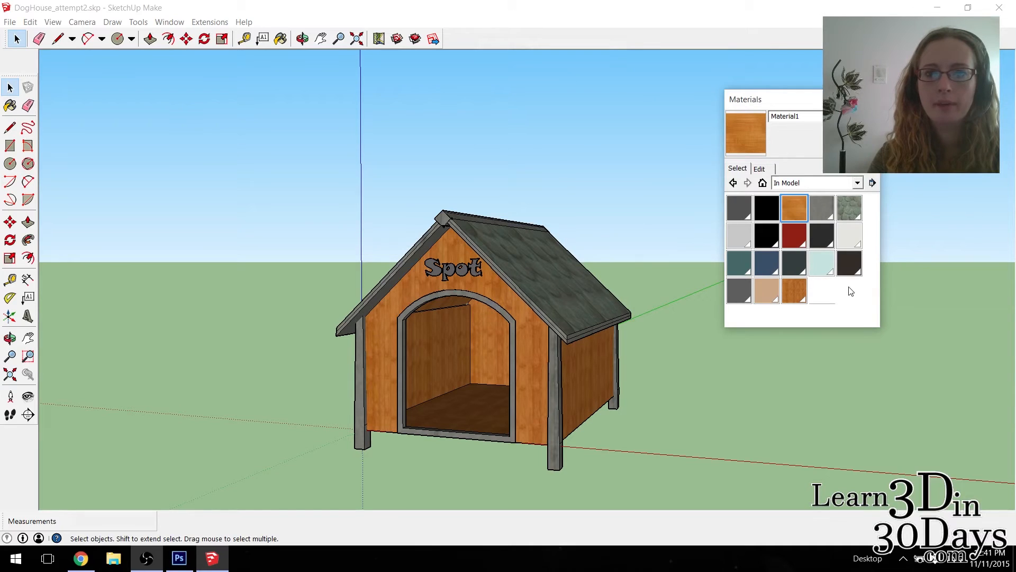
- Paint the doghouse's front wall and connected faces with the maple boards material and set its texture size to 1' by 1'
{"action": "left_click", "coordinate": [10, 106]}
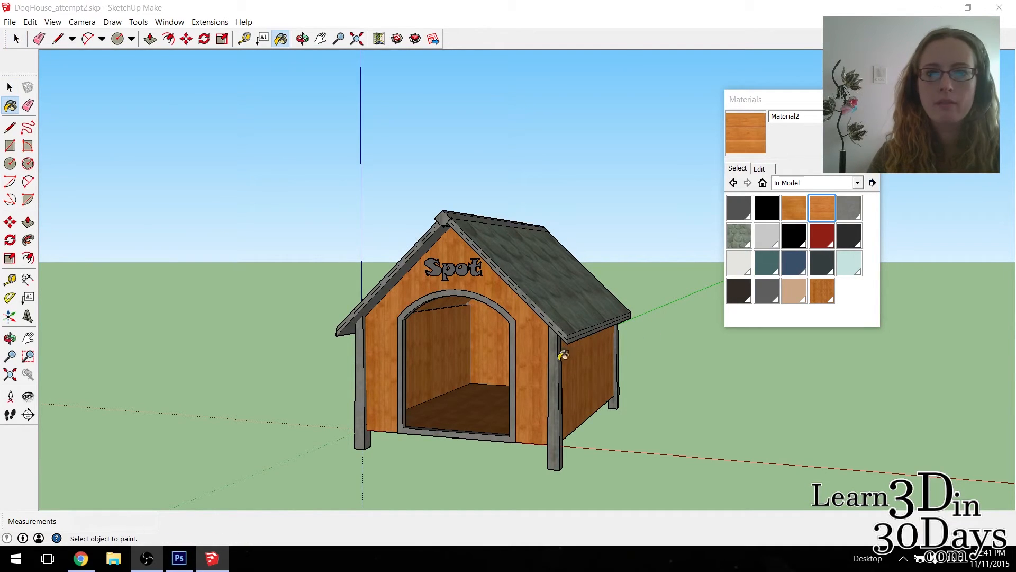
{"action": "key", "text": "space"}
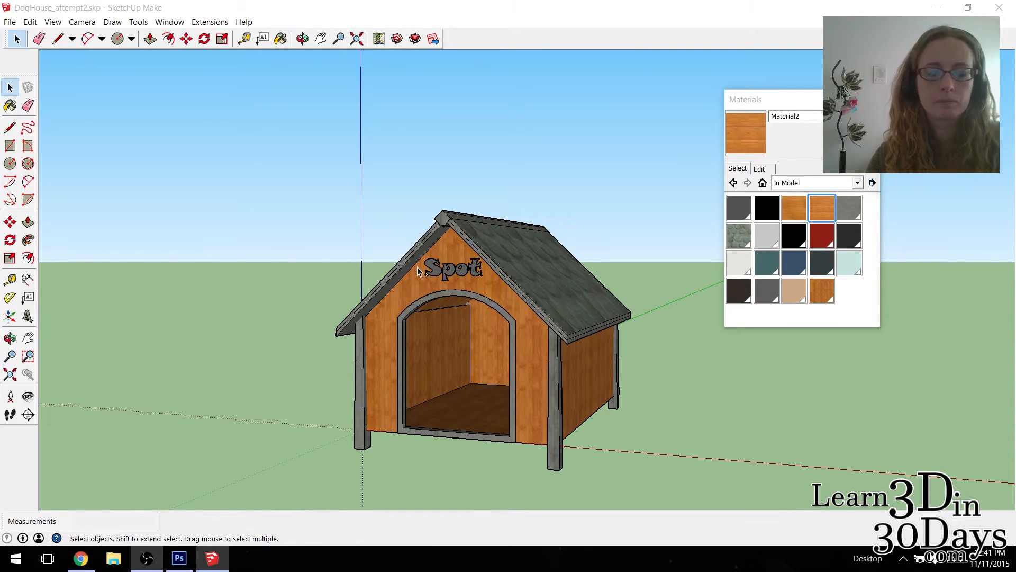
{"action": "double_click", "coordinate": [529, 367]}
{"action": "left_click", "coordinate": [10, 106]}
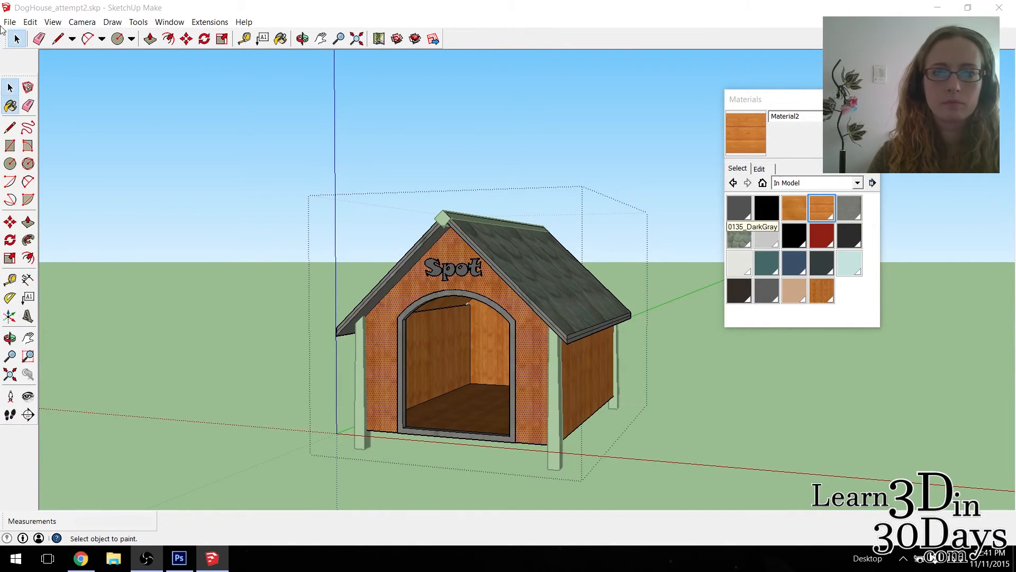
{"action": "left_click", "coordinate": [532, 365]}
{"action": "left_click", "coordinate": [756, 170]}
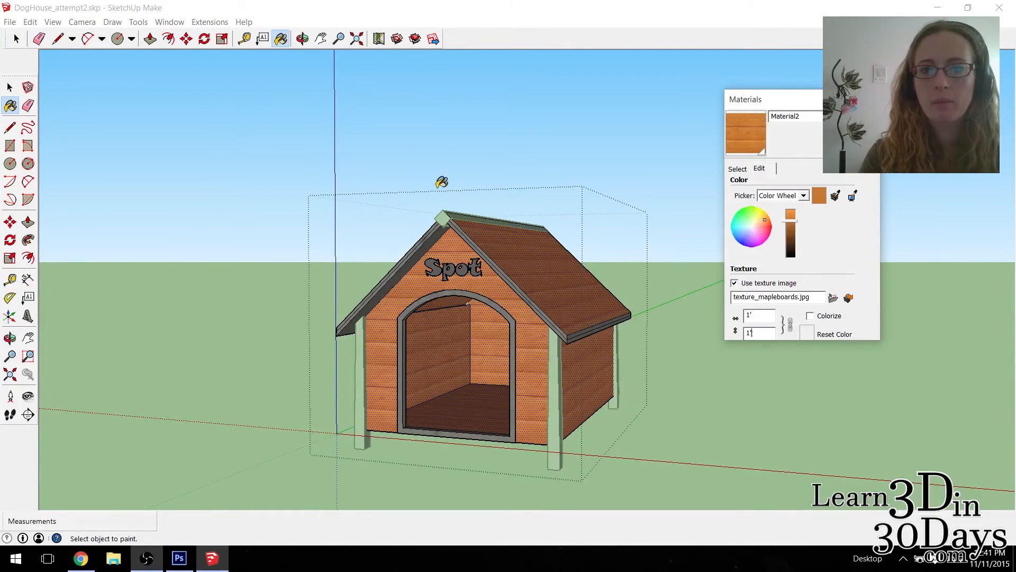
- Paint the remaining outer side wall of the doghouse with the maple boards material
{"action": "key", "text": "space"}
{"action": "left_click", "coordinate": [10, 338]}
{"action": "left_click_drag", "start_coordinate": [296, 296], "coordinate": [508, 339]}
{"action": "left_click", "coordinate": [10, 105]}
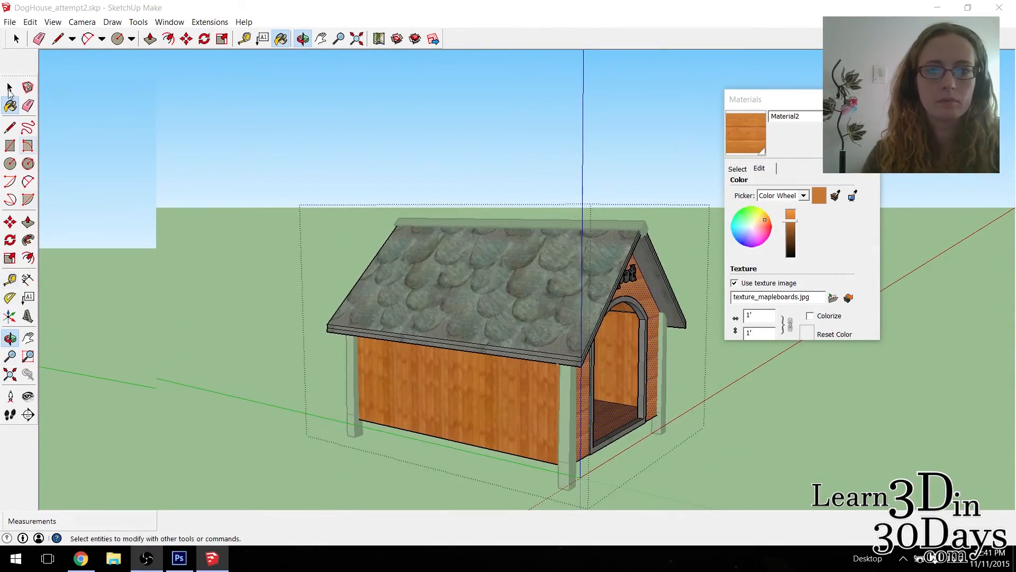
{"action": "left_click", "coordinate": [453, 364]}
{"action": "left_click", "coordinate": [10, 338]}
{"action": "left_click_drag", "start_coordinate": [328, 339], "coordinate": [508, 201]}
{"action": "left_click", "coordinate": [10, 105]}
{"action": "left_click", "coordinate": [461, 286]}
{"action": "left_click", "coordinate": [9, 87]}
{"action": "left_click", "coordinate": [738, 169]}
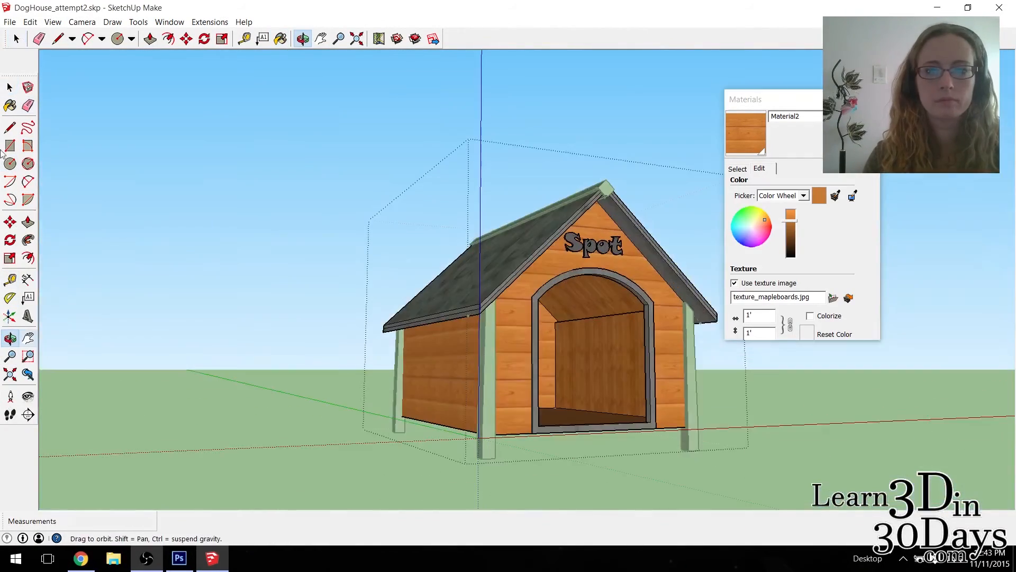
- Paint the inner back wall and the remaining slate roof slope with the maple boards material
{"action": "left_click", "coordinate": [10, 105]}
{"action": "left_click", "coordinate": [601, 365]}
{"action": "left_click", "coordinate": [10, 87]}
{"action": "left_click", "coordinate": [137, 276]}
{"action": "left_click", "coordinate": [10, 338]}
{"action": "mouse_move", "coordinate": [530, 339]}
{"action": "left_mouse_down"}
{"action": "mouse_move", "coordinate": [333, 565]}
{"action": "mouse_move", "coordinate": [620, 466]}
{"action": "left_mouse_up"}
- Paint the roof's ridge beam with the plain maple material and set its texture size to 1' by 1'
{"action": "left_click", "coordinate": [10, 106]}
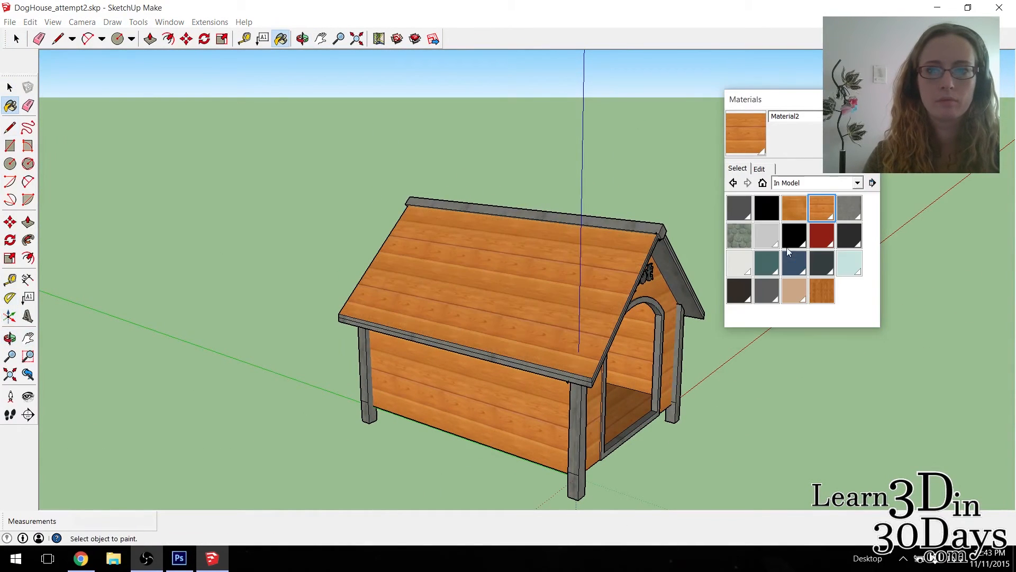
{"action": "key", "text": "space"}
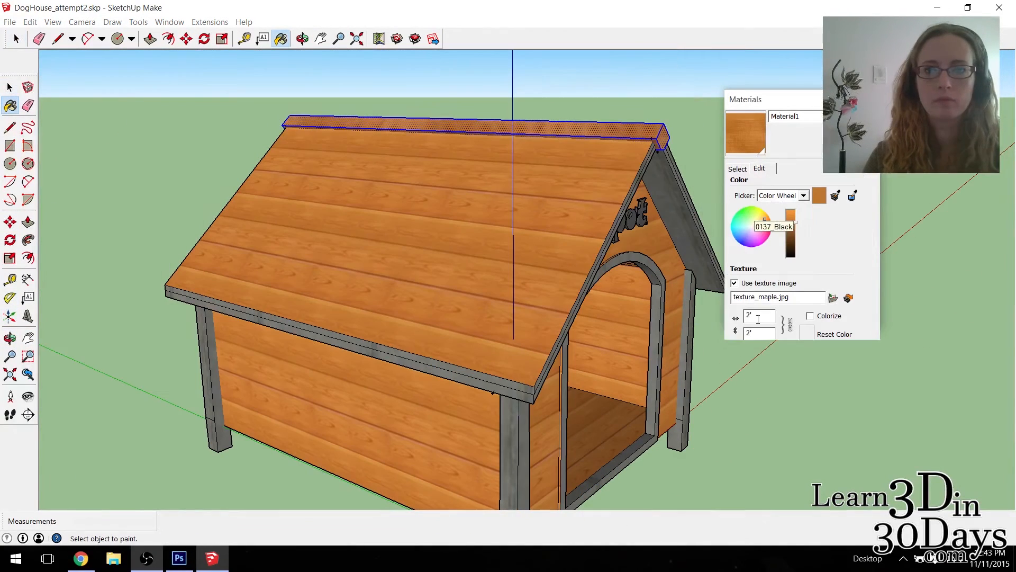
{"action": "double_click", "coordinate": [758, 319]}
{"action": "type", "text": "1"}
{"action": "key", "text": "Tab"}
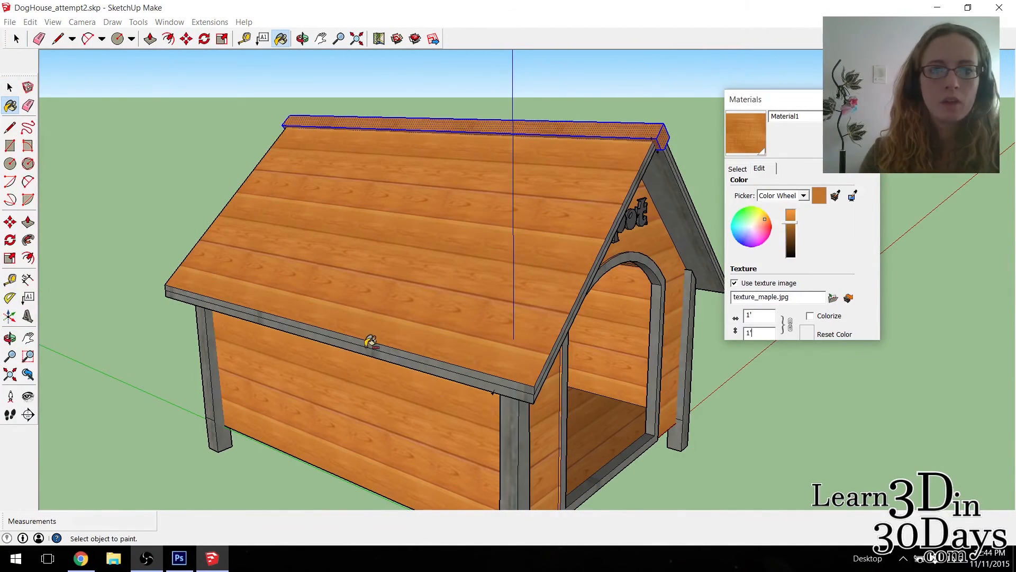
- Paint the front roof edges and the arched door frame with the plain maple material
{"action": "left_click", "coordinate": [9, 87]}
{"action": "left_click", "coordinate": [487, 386]}
{"action": "double_click", "coordinate": [488, 385]}
{"action": "scroll", "coordinate": [608, 200], "scroll_direction": "up", "scroll_amount": 5}
{"action": "left_click", "coordinate": [468, 265], "text": "shift"}
{"action": "left_click", "coordinate": [475, 300], "text": "shift"}
{"action": "left_click", "coordinate": [658, 229], "text": "shift"}
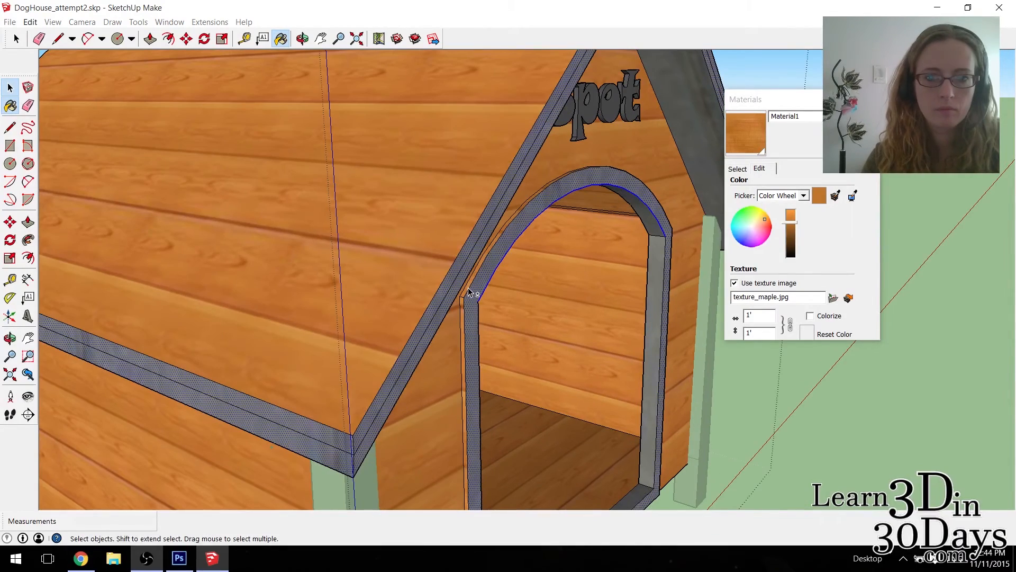
{"action": "left_click", "coordinate": [472, 286], "text": "shift"}
{"action": "scroll", "coordinate": [632, 209], "scroll_direction": "down", "scroll_amount": 5}
{"action": "left_click", "coordinate": [10, 105]}
{"action": "left_click", "coordinate": [645, 198]}
- Paint two more roof edge faces with the plain maple material
{"action": "scroll", "coordinate": [651, 196], "scroll_direction": "down", "scroll_amount": 2}
{"action": "left_click_drag", "start_coordinate": [791, 222], "coordinate": [793, 236]}
{"action": "left_click", "coordinate": [10, 86]}
{"action": "mouse_move", "coordinate": [318, 239]}
{"action": "left_mouse_down"}
{"action": "mouse_move", "coordinate": [530, 249]}
{"action": "mouse_move", "coordinate": [561, 329]}
{"action": "left_mouse_up"}
{"action": "left_click", "coordinate": [530, 146]}
{"action": "left_click", "coordinate": [471, 142], "text": "shift"}
{"action": "left_click", "coordinate": [10, 105]}
{"action": "left_click", "coordinate": [625, 247]}
- Paint both strips of the grey eave edge along the long side with the plain maple material
{"action": "left_click", "coordinate": [10, 87]}
{"action": "left_click_drag", "start_coordinate": [468, 404], "coordinate": [662, 317]}
{"action": "left_click", "coordinate": [424, 228]}
{"action": "left_click", "coordinate": [424, 234], "text": "shift"}
{"action": "left_click", "coordinate": [9, 106]}
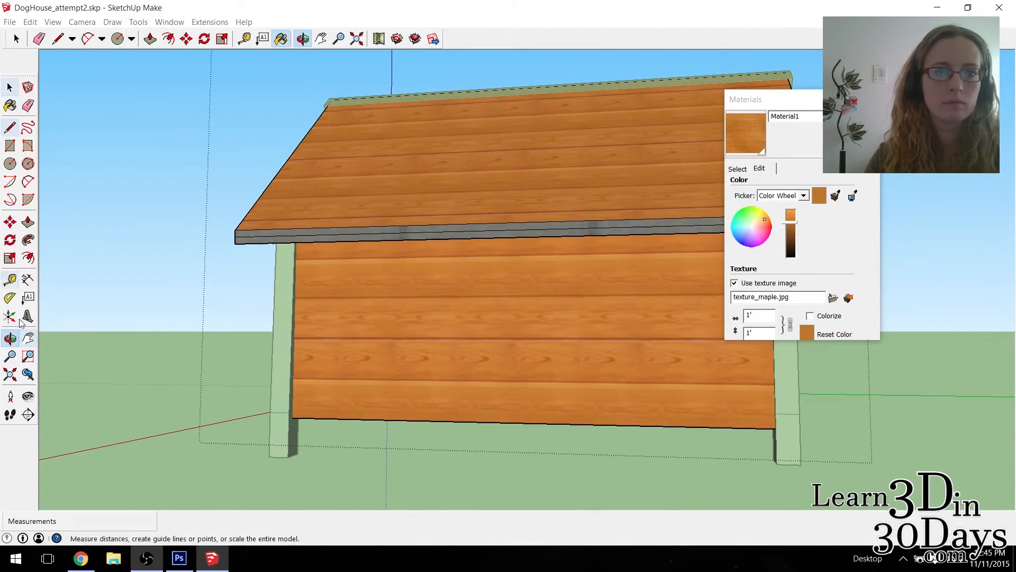
{"action": "left_click", "coordinate": [424, 229]}
- Paint the remaining faces of the door frame, including its bottom rail, with the plain maple material
{"action": "left_click_drag", "start_coordinate": [159, 365], "coordinate": [294, 392]}
{"action": "left_click", "coordinate": [350, 416]}
{"action": "left_click", "coordinate": [453, 465], "text": "shift"}
{"action": "left_click", "coordinate": [9, 105]}
{"action": "left_click", "coordinate": [344, 284]}
{"action": "left_click", "coordinate": [9, 87]}
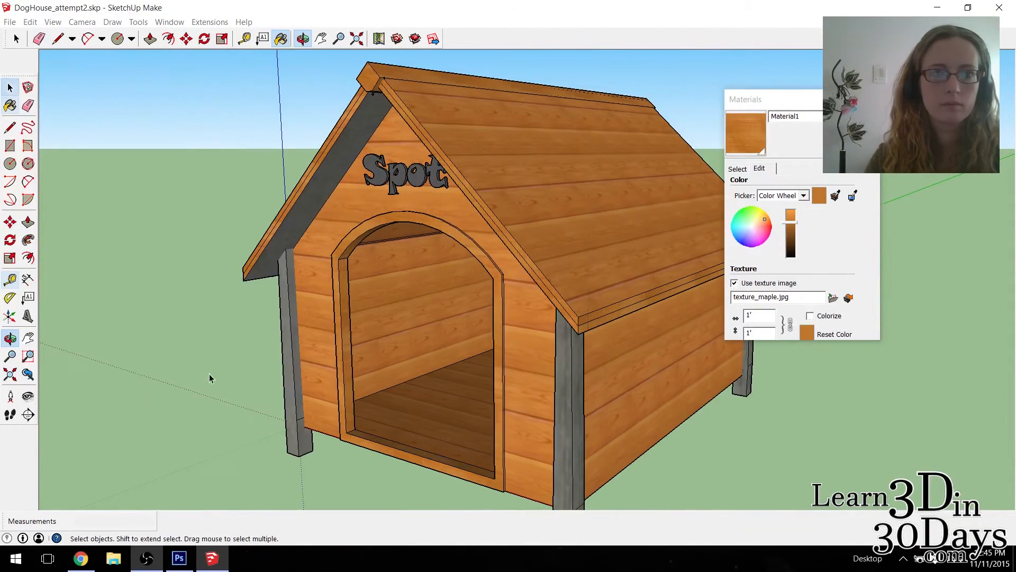
- Paint the doghouse's grey corner posts with the plain maple material
{"action": "left_click", "coordinate": [210, 377]}
{"action": "double_click", "coordinate": [291, 370]}
{"action": "left_click", "coordinate": [291, 371]}
{"action": "left_click", "coordinate": [9, 107]}
{"action": "left_click", "coordinate": [737, 168]}
{"action": "left_click", "coordinate": [10, 87]}
{"action": "triple_click", "coordinate": [290, 371]}
{"action": "left_click", "coordinate": [9, 106]}
{"action": "left_click", "coordinate": [290, 370]}
{"action": "right_click", "coordinate": [796, 209]}
{"action": "left_click", "coordinate": [819, 255]}
{"action": "left_click", "coordinate": [985, 16]}
{"action": "key", "text": "space"}
{"action": "left_click", "coordinate": [248, 338]}
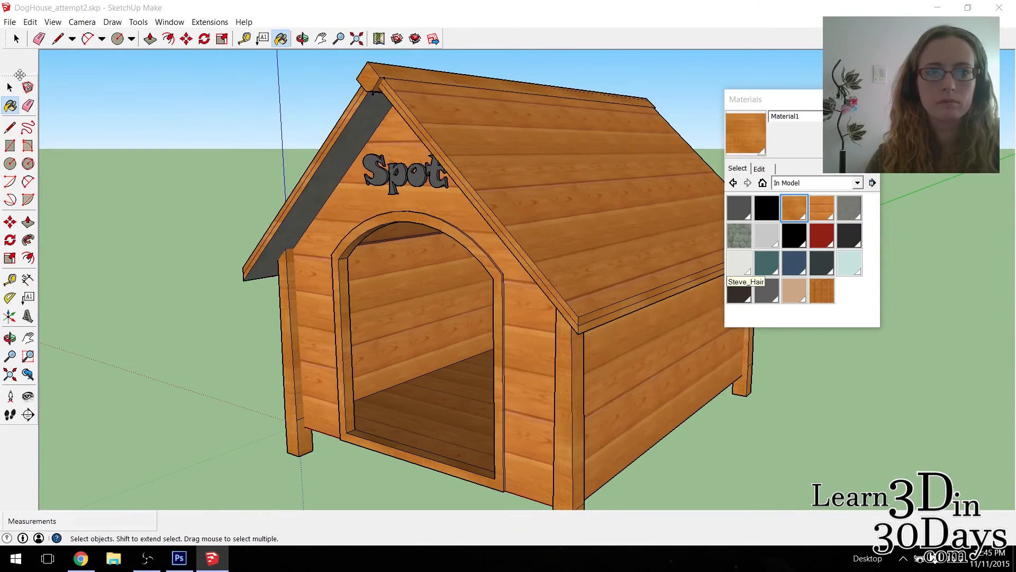
{"action": "key", "text": "ctrl+z"}
- Paint the grey undersides of the roof overhang with the maple boards material
{"action": "left_click", "coordinate": [10, 106]}
{"action": "left_click", "coordinate": [9, 87]}
{"action": "double_click", "coordinate": [657, 111]}
{"action": "left_click", "coordinate": [9, 105]}
{"action": "left_click", "coordinate": [821, 208]}
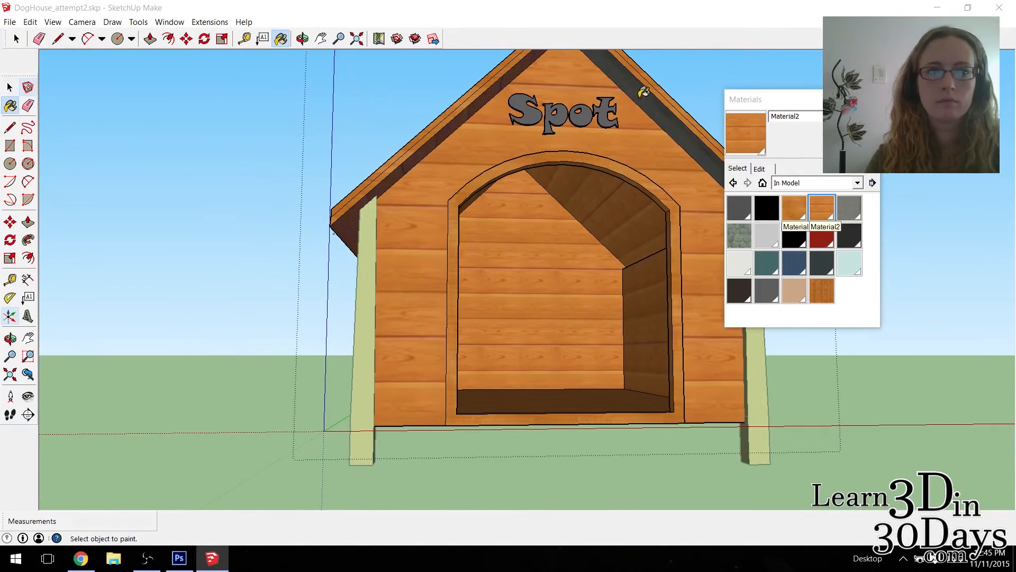
{"action": "left_click", "coordinate": [661, 114]}
{"action": "left_click_drag", "start_coordinate": [508, 106], "coordinate": [673, 145]}
{"action": "scroll", "coordinate": [491, 229], "scroll_direction": "up", "scroll_amount": 5}
{"action": "left_click_drag", "start_coordinate": [490, 229], "coordinate": [633, 361]}
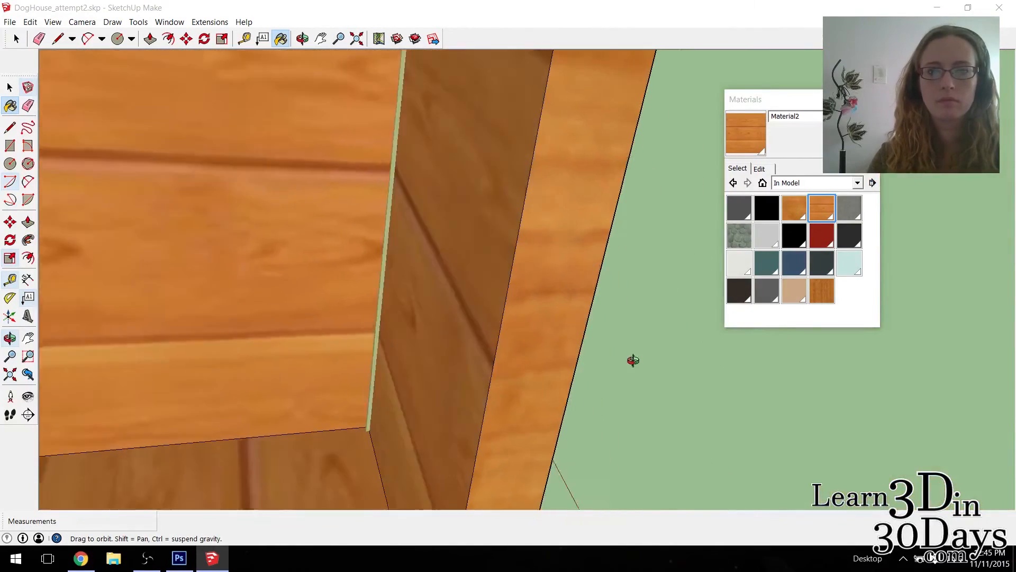
{"action": "scroll", "coordinate": [633, 361], "scroll_direction": "down", "scroll_amount": 5}
{"action": "key", "text": "space"}
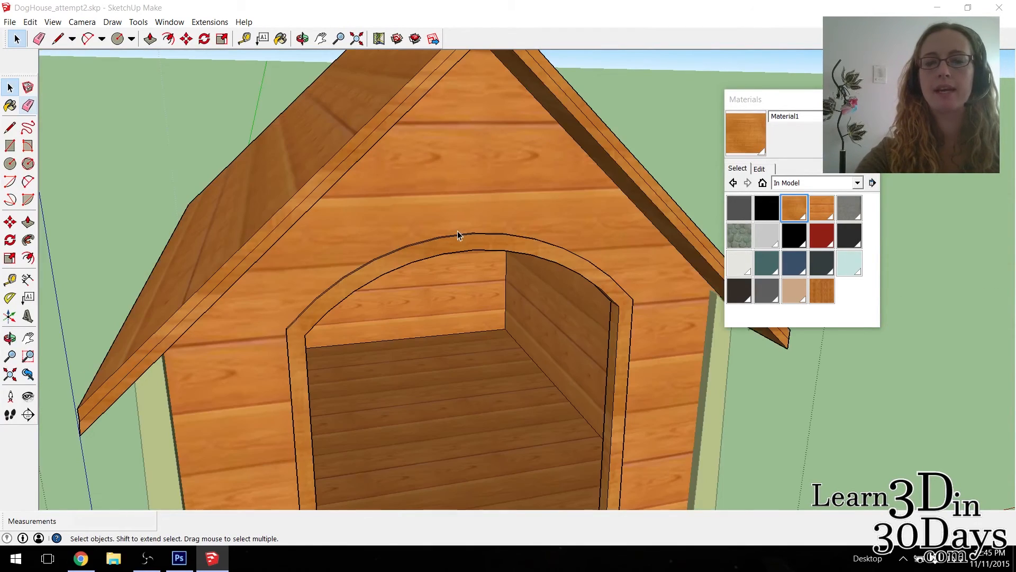
- Save the retextured doghouse model under its existing file name
{"action": "scroll", "coordinate": [474, 210], "scroll_direction": "down", "scroll_amount": 6}
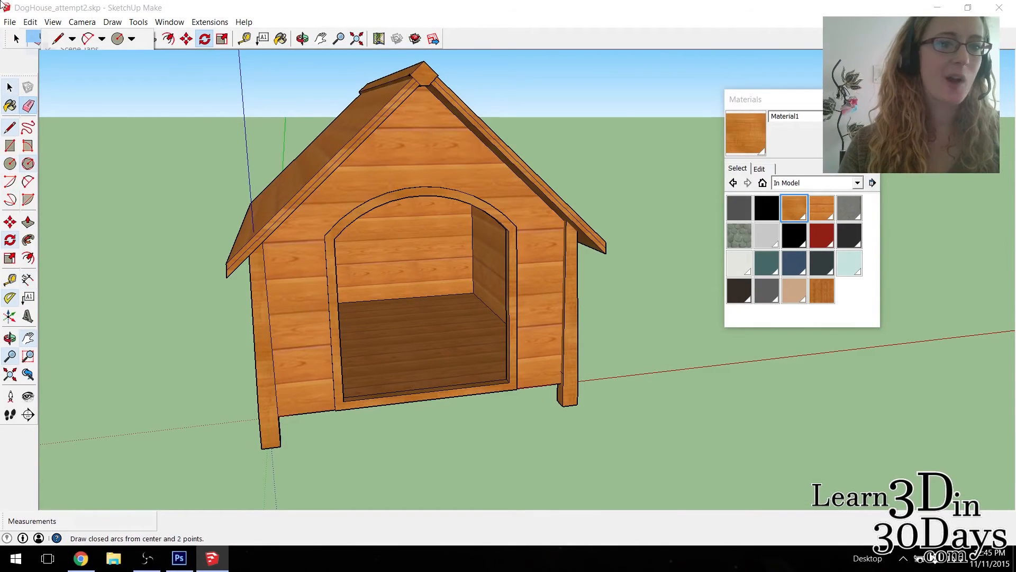
{"action": "left_click", "coordinate": [15, 23]}
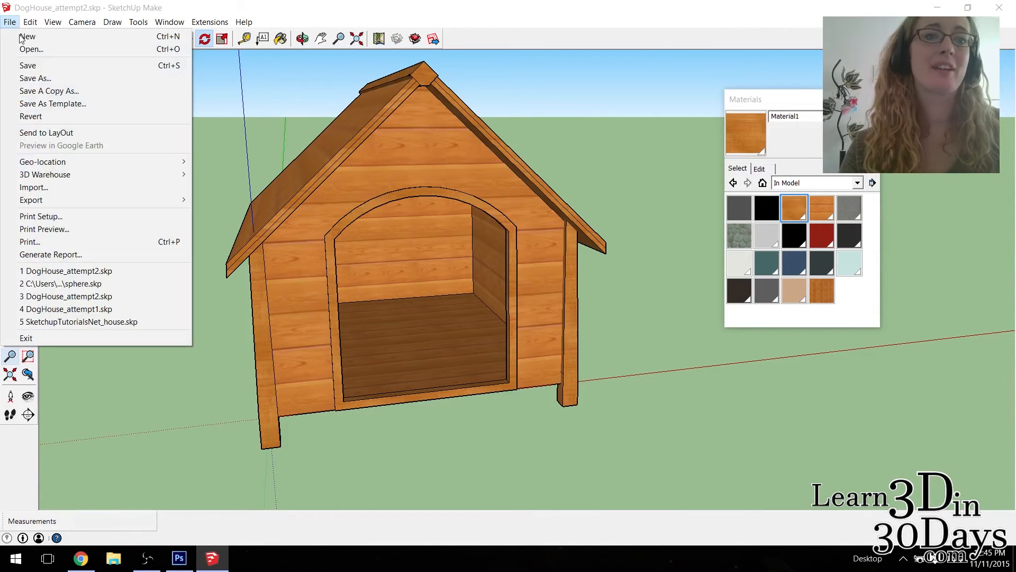
{"action": "left_click", "coordinate": [27, 66]}
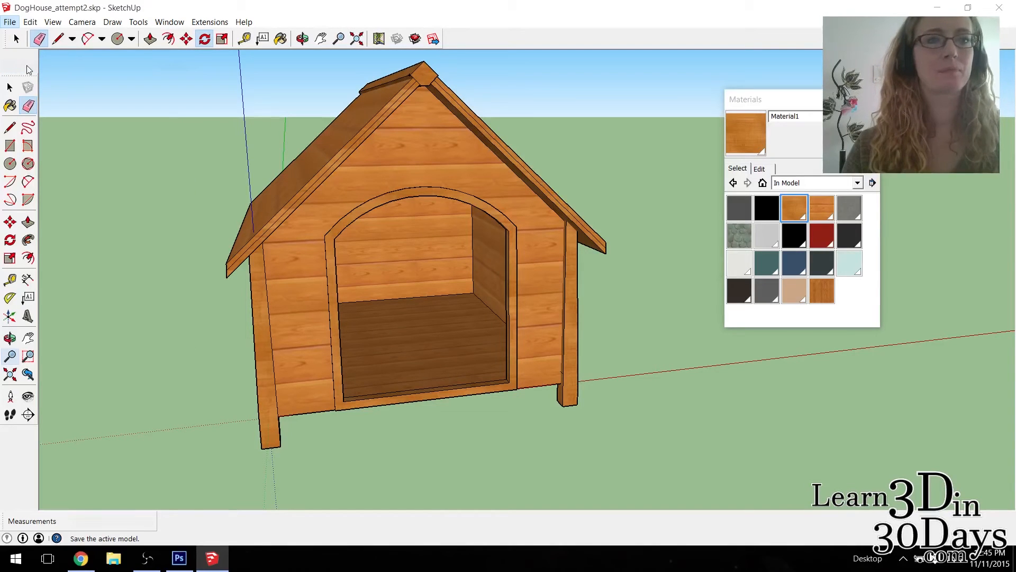
- Export the doghouse model as the COLLADA file DogHouse_attempt2.dae into the Day 4 folder, with triangulated faces and texture maps included
{"action": "left_click", "coordinate": [9, 22]}
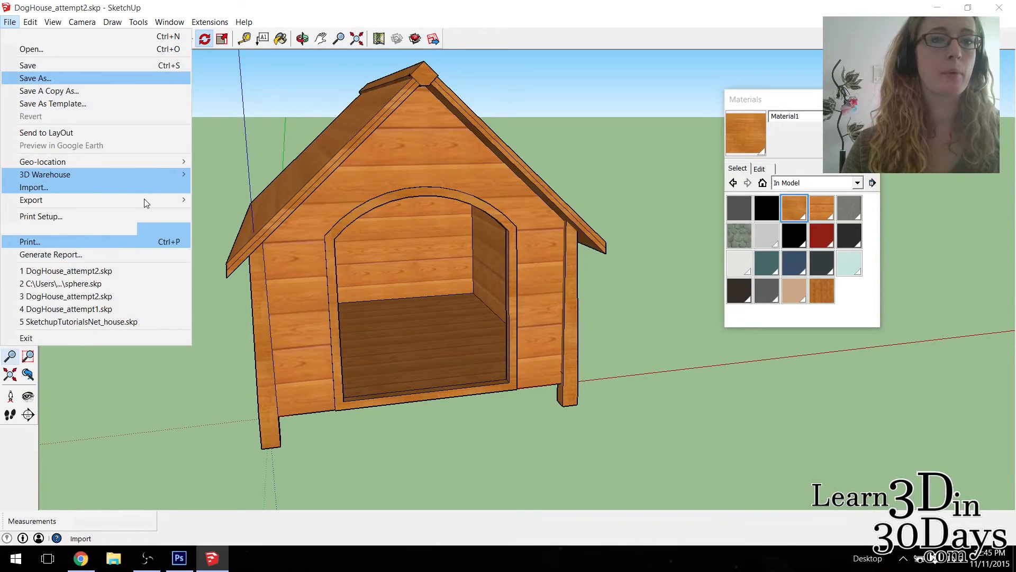
{"action": "mouse_move", "coordinate": [145, 200]}
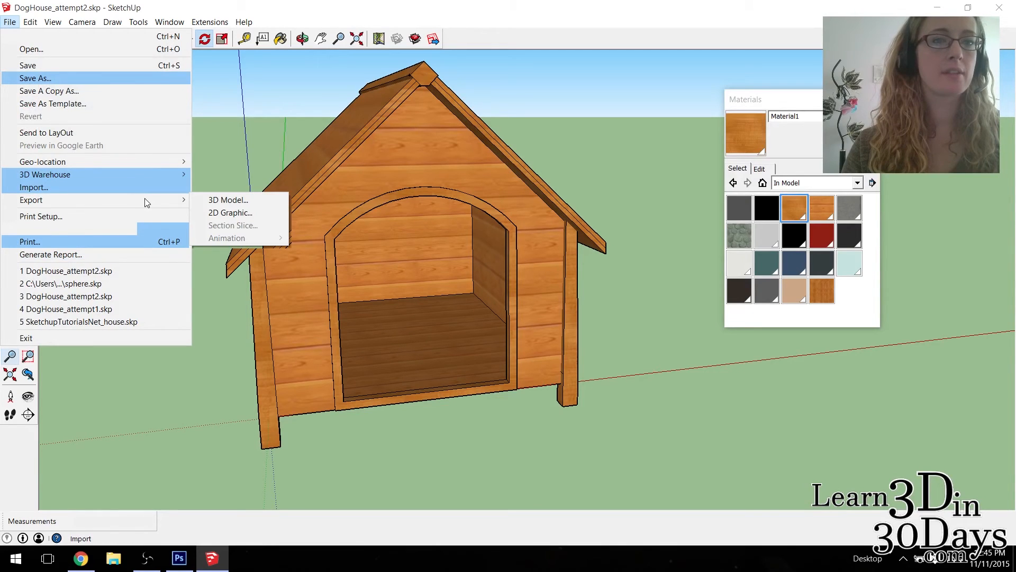
{"action": "left_click", "coordinate": [256, 201]}
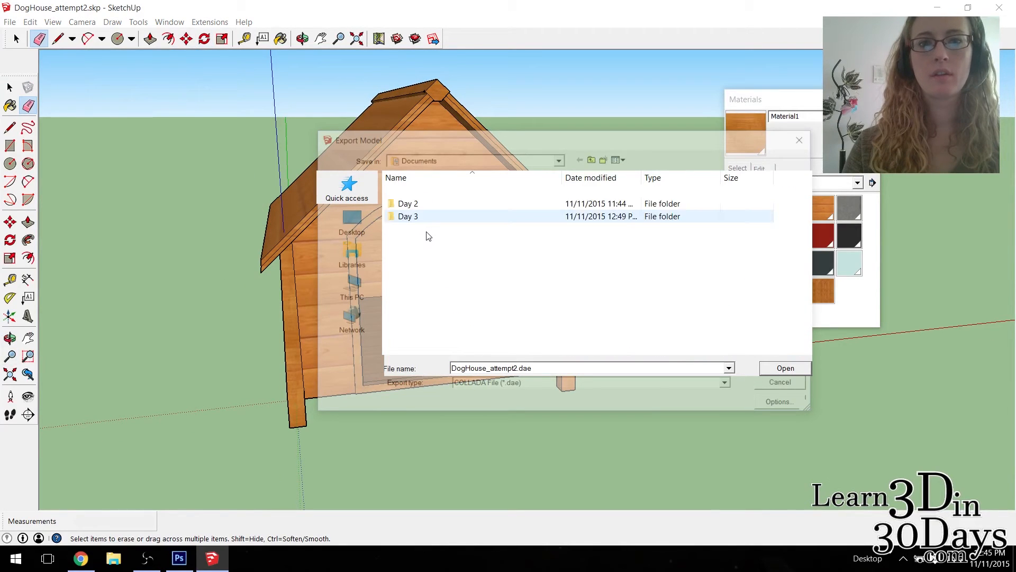
{"action": "left_click_drag", "start_coordinate": [422, 226], "coordinate": [392, 236]}
{"action": "left_click", "coordinate": [559, 385]}
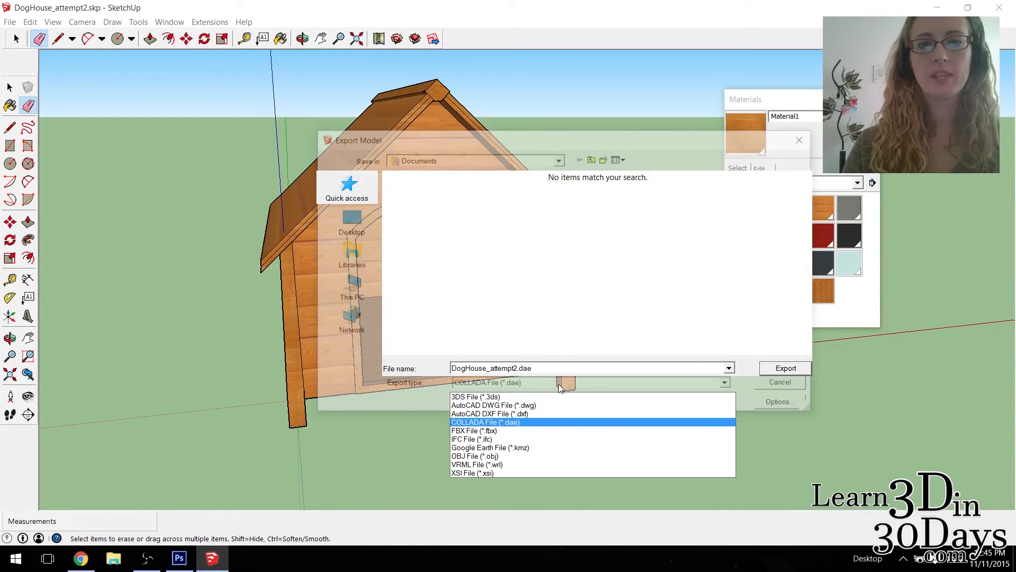
{"action": "left_click", "coordinate": [528, 372]}
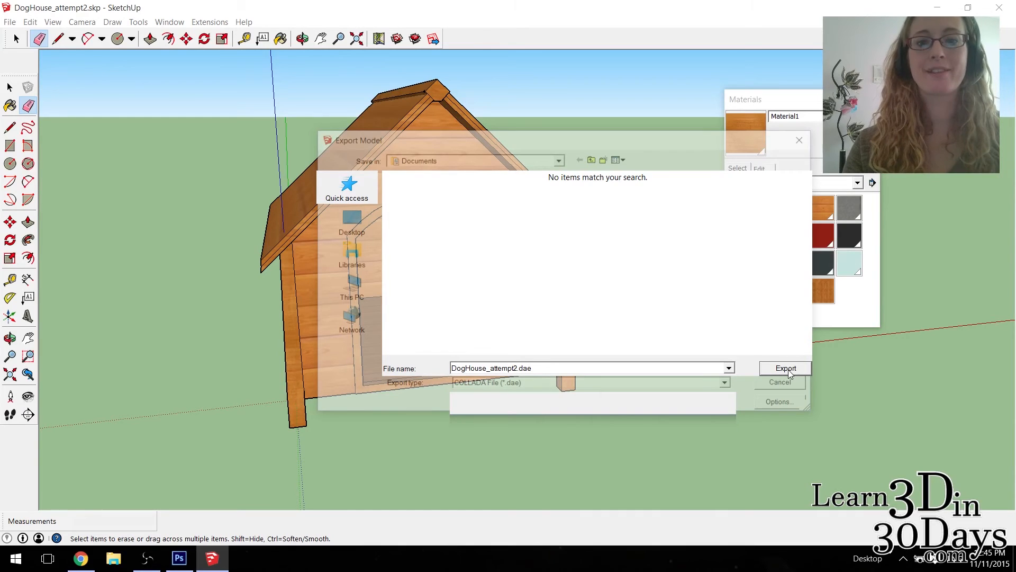
{"action": "left_click", "coordinate": [790, 405]}
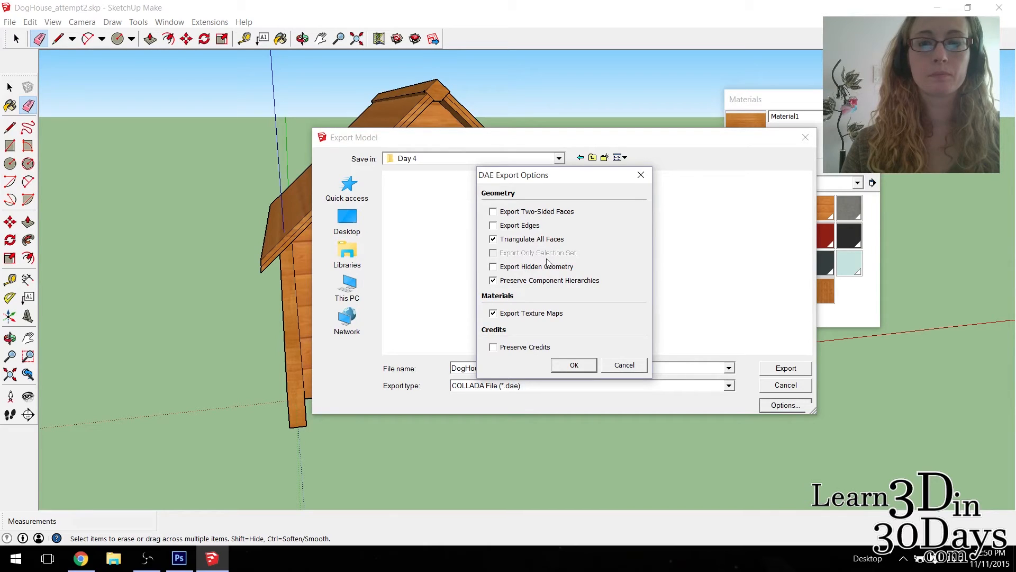
{"action": "left_click", "coordinate": [575, 366]}
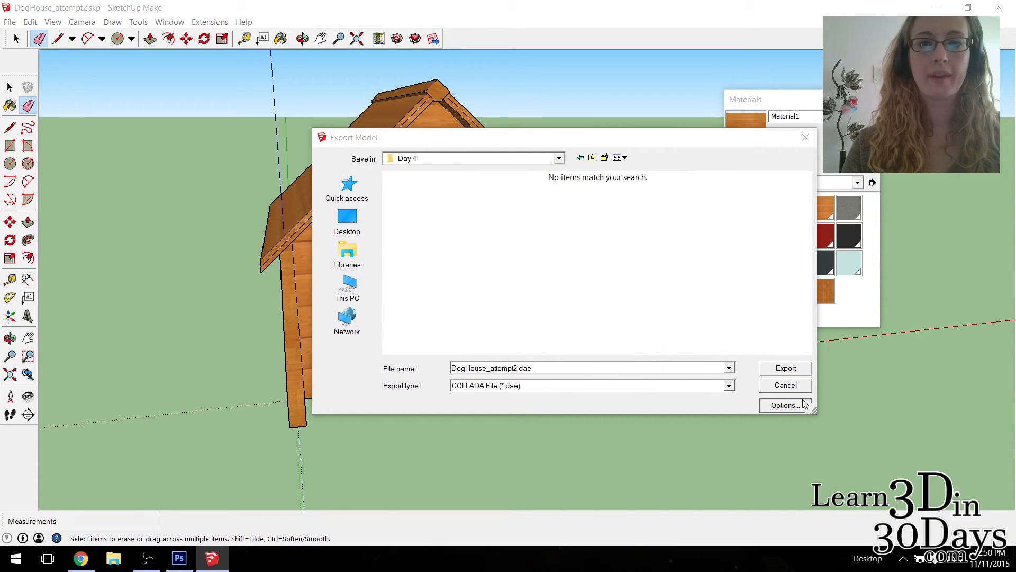
{"action": "left_click", "coordinate": [786, 369]}
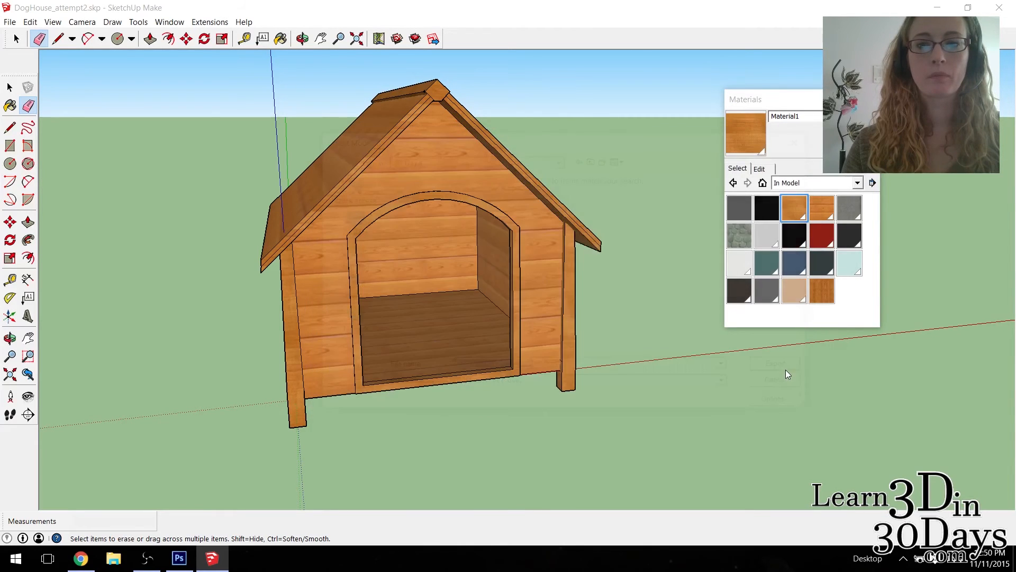
- Switch to Unity and create a new project named Doh House
{"action": "left_click", "coordinate": [10, 21]}
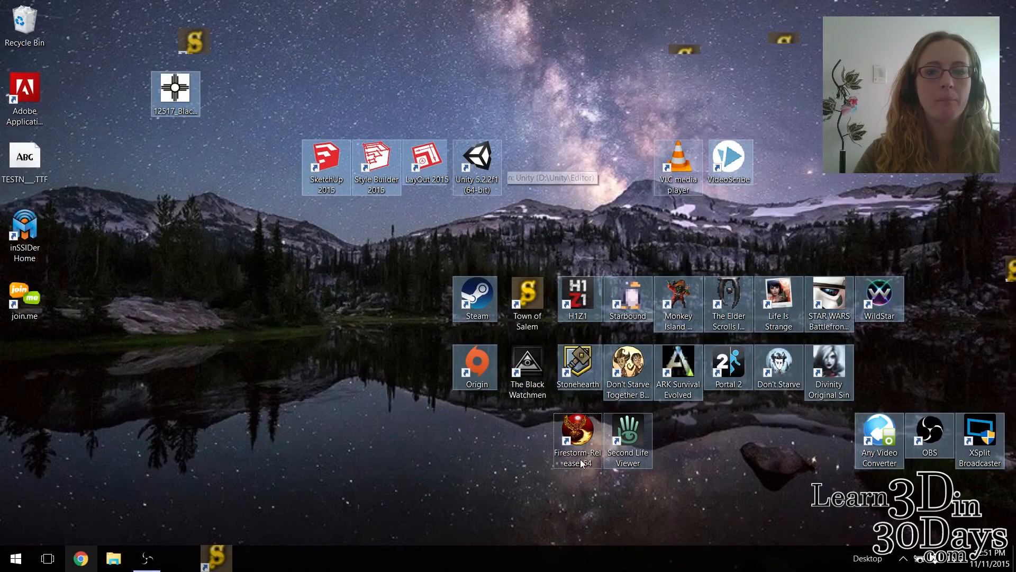
{"action": "double_click", "coordinate": [480, 171]}
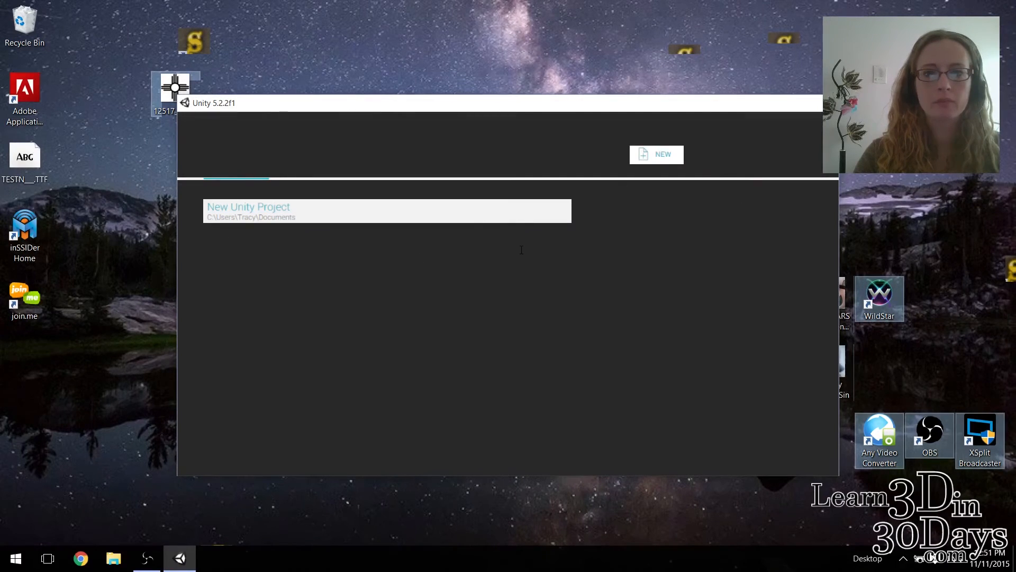
{"action": "left_click_drag", "start_coordinate": [526, 251], "coordinate": [187, 236]}
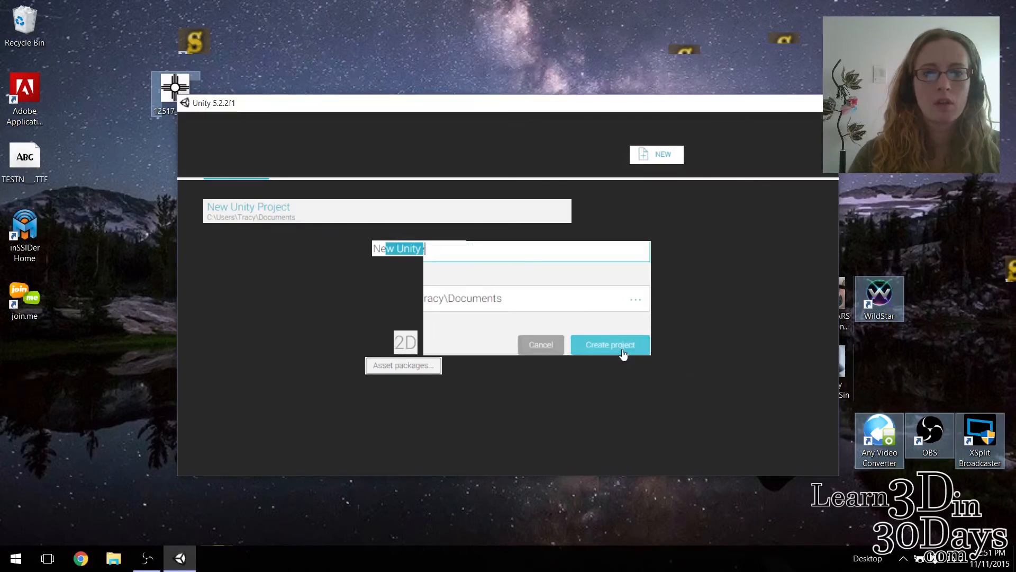
{"action": "left_click", "coordinate": [618, 349]}
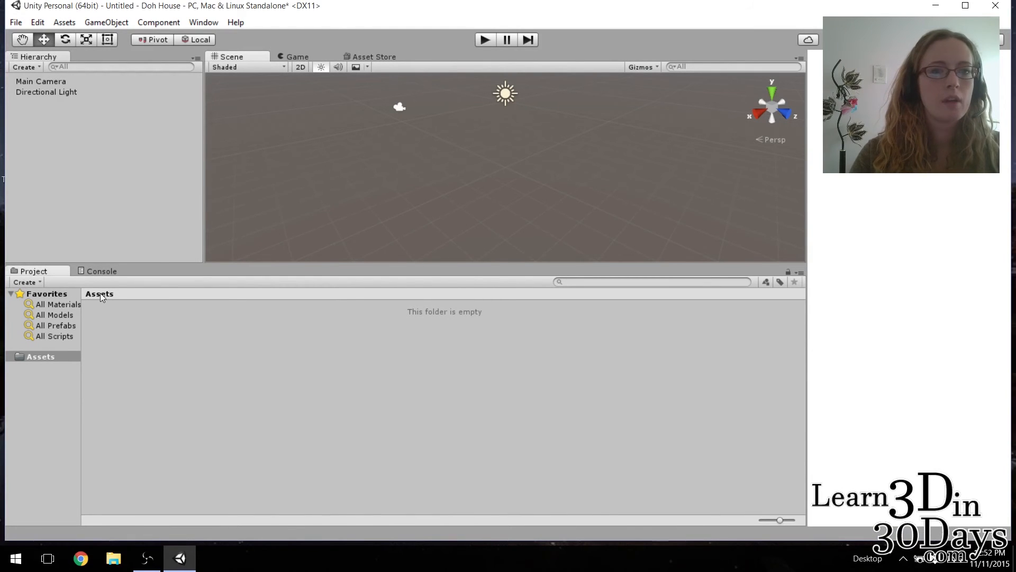
- Import DogHouse_attempt2.skp from the 3D Design files as a new asset in the project's Assets folder
{"action": "right_click", "coordinate": [135, 325]}
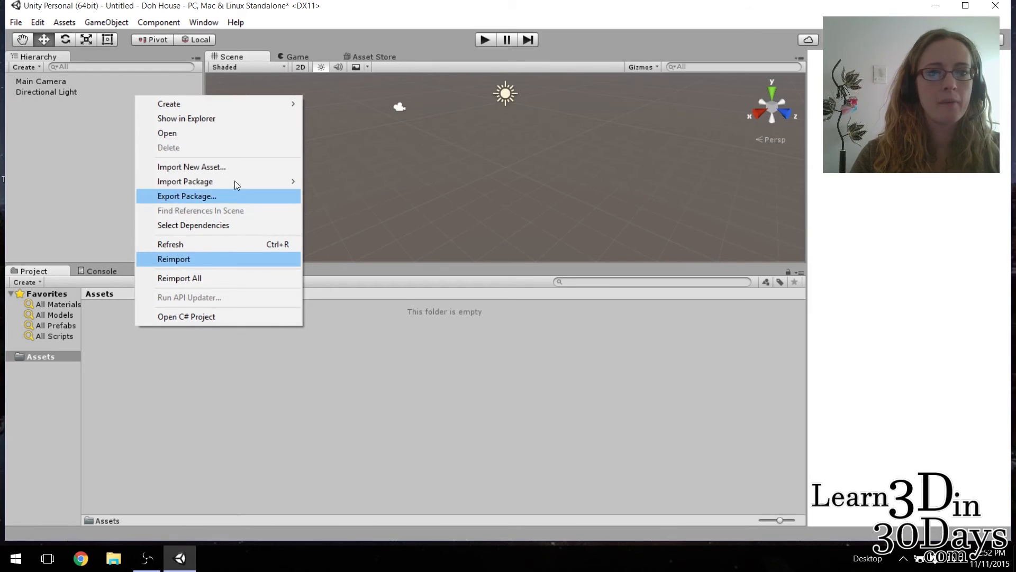
{"action": "left_click", "coordinate": [238, 166]}
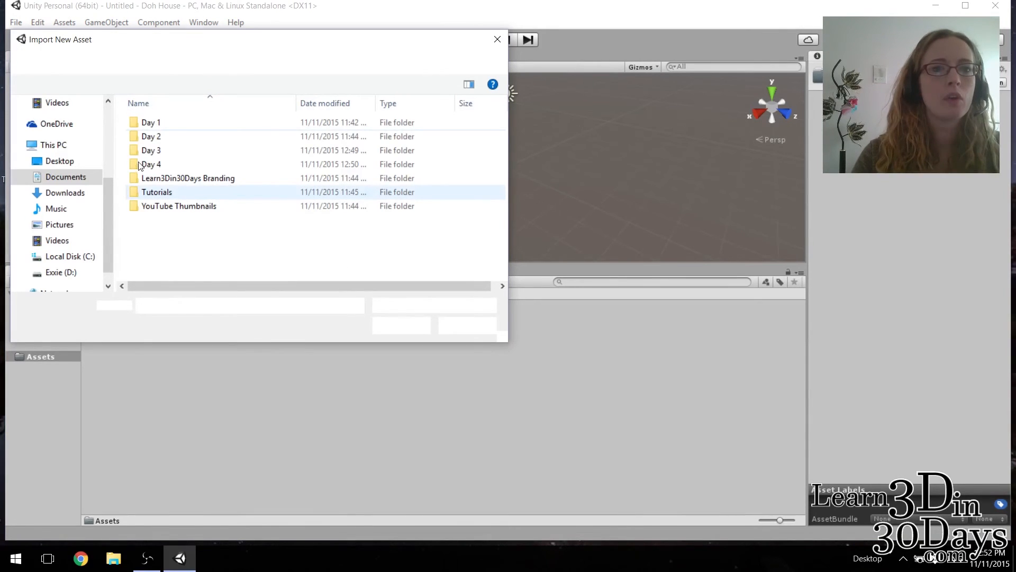
{"action": "double_click", "coordinate": [147, 165]}
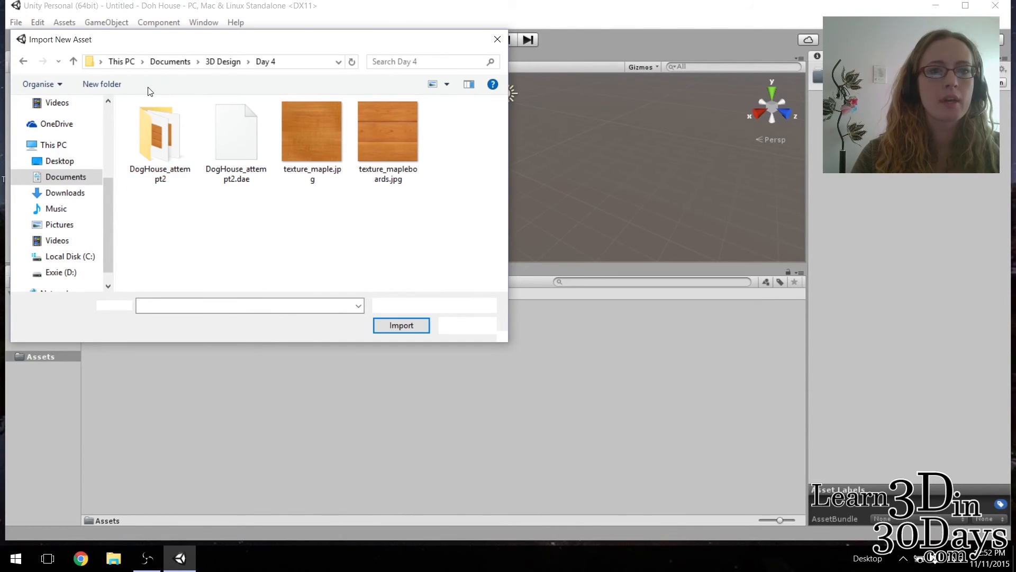
{"action": "left_click", "coordinate": [226, 62]}
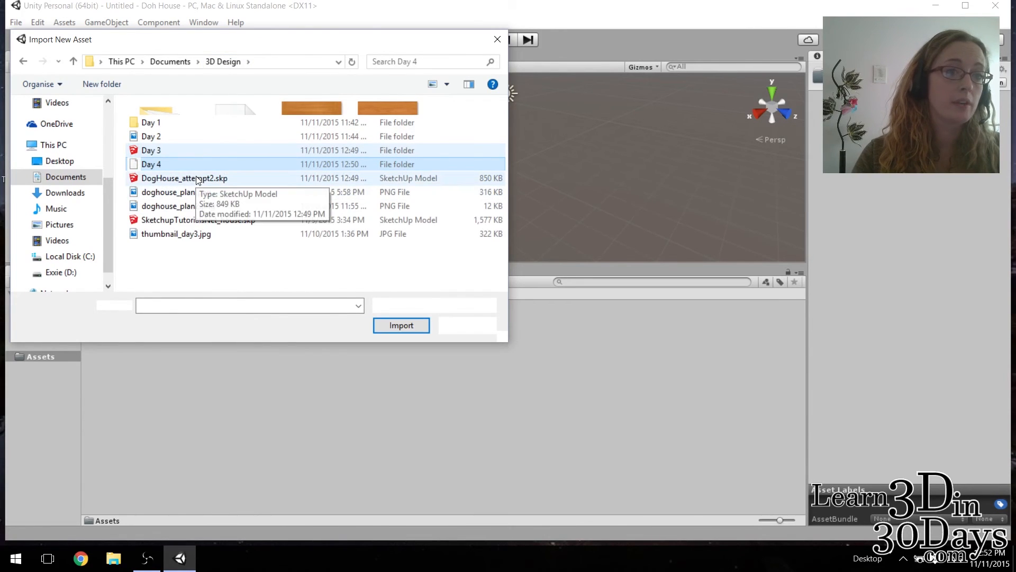
{"action": "double_click", "coordinate": [197, 179]}
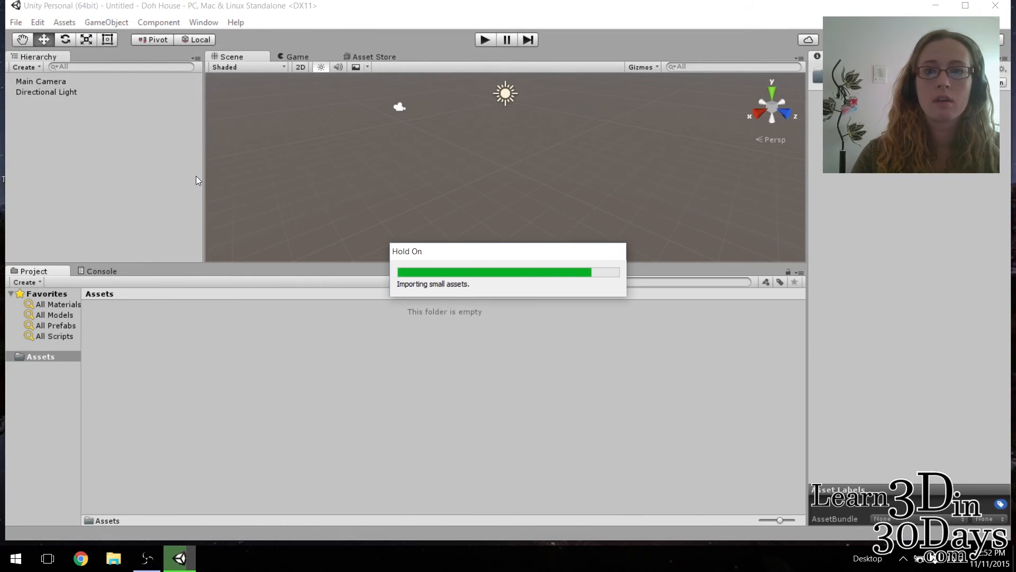
- Place the imported doghouse asset in the scene
{"action": "left_click", "coordinate": [208, 330]}
{"action": "mouse_move", "coordinate": [468, 170]}
{"action": "left_mouse_down"}
{"action": "mouse_move", "coordinate": [448, 160]}
{"action": "mouse_move", "coordinate": [455, 167]}
{"action": "left_mouse_up"}
{"action": "scroll", "coordinate": [456, 170], "scroll_direction": "up", "scroll_amount": 3}
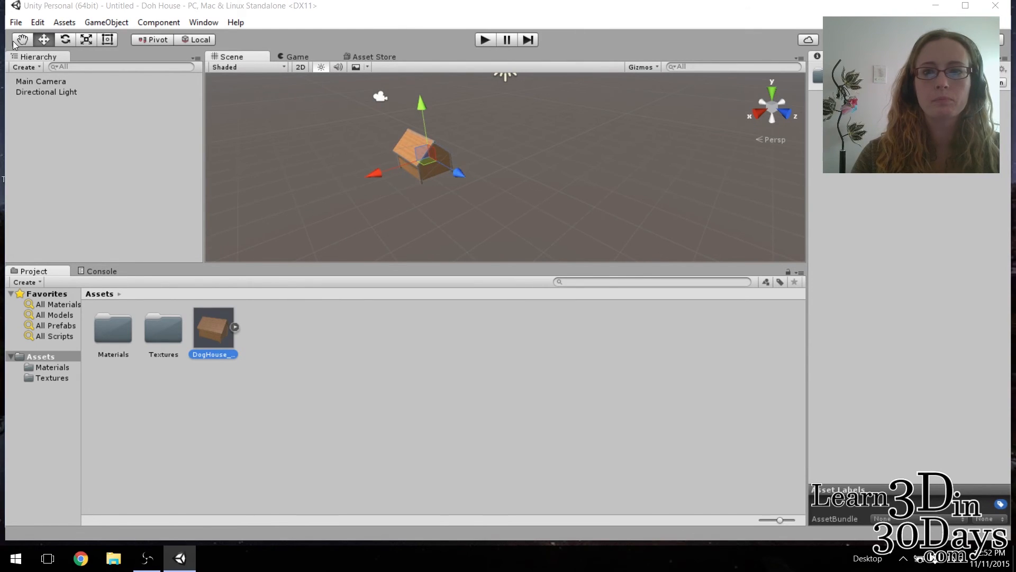
- Rotate the doghouse in the scene so that its doorway side comes round towards the viewer
{"action": "key", "text": "e"}
{"action": "left_click_drag", "start_coordinate": [422, 182], "coordinate": [603, 197]}
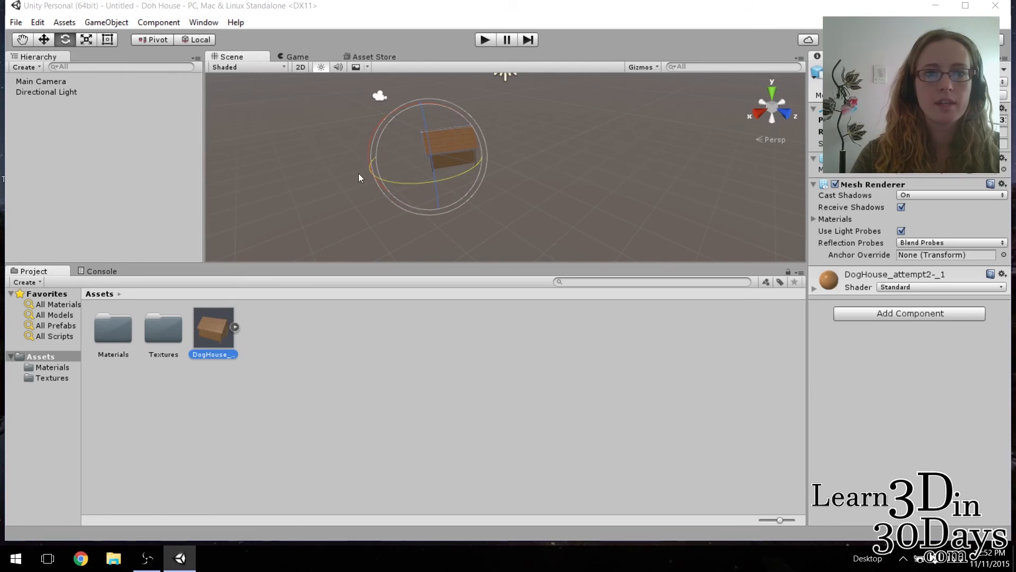
{"action": "left_click_drag", "start_coordinate": [382, 181], "coordinate": [574, 126]}
{"action": "scroll", "coordinate": [452, 122], "scroll_direction": "up", "scroll_amount": 7}
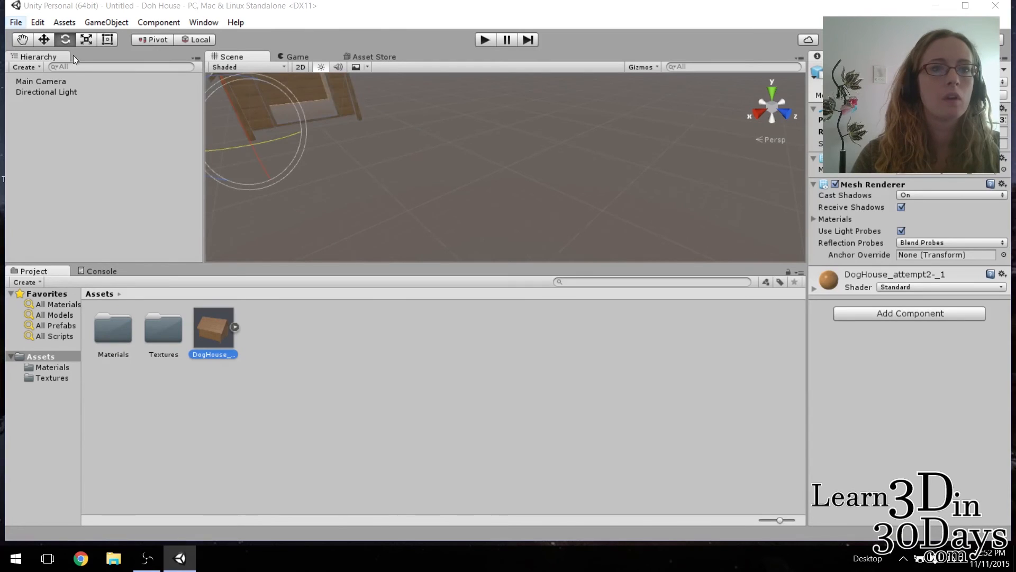
{"action": "left_click_drag", "start_coordinate": [271, 109], "coordinate": [384, 154]}
{"action": "scroll", "coordinate": [386, 154], "scroll_direction": "up", "scroll_amount": 4}
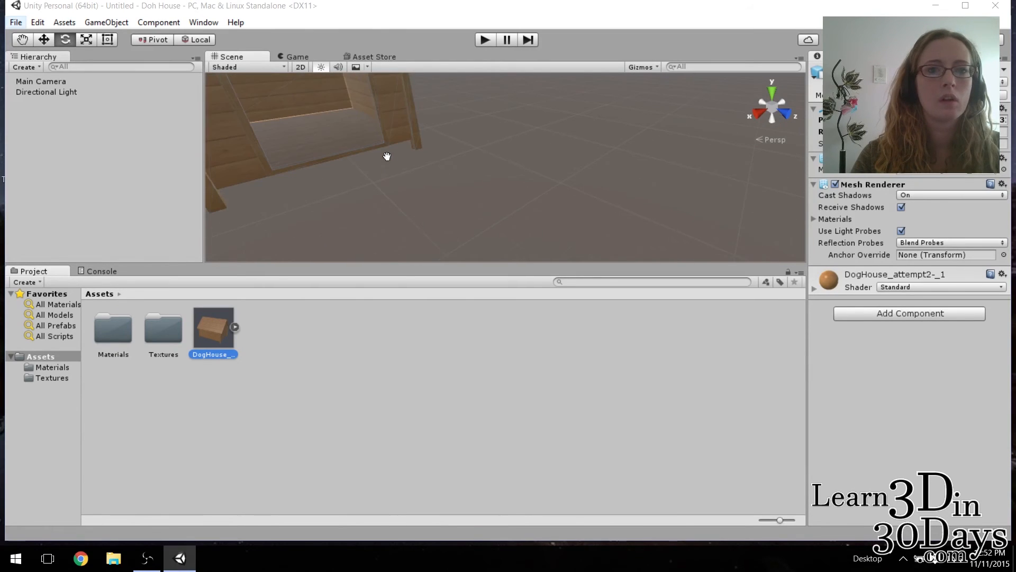
{"action": "scroll", "coordinate": [347, 120], "scroll_direction": "down", "scroll_amount": 5}
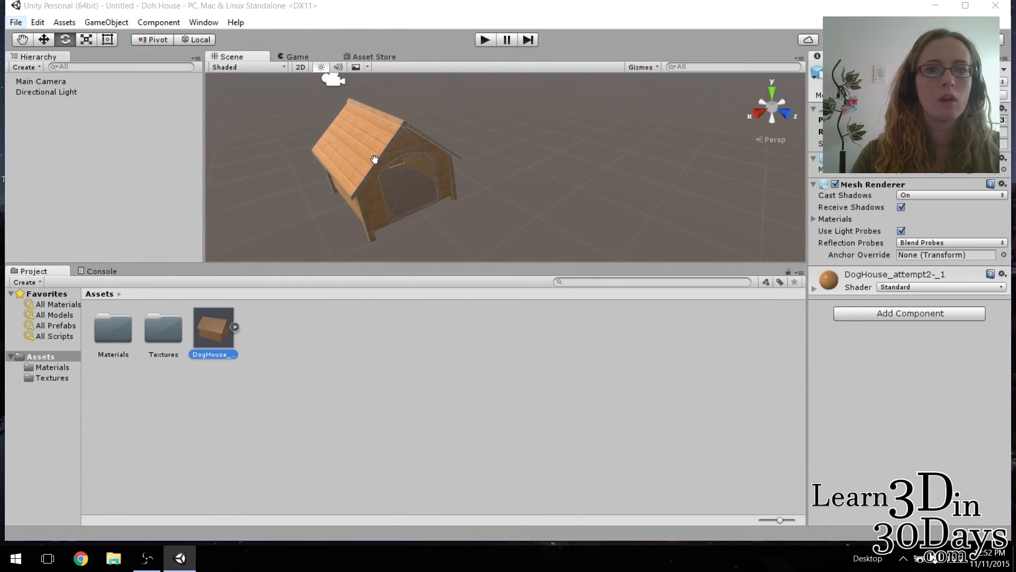
{"action": "scroll", "coordinate": [375, 159], "scroll_direction": "down", "scroll_amount": 4}
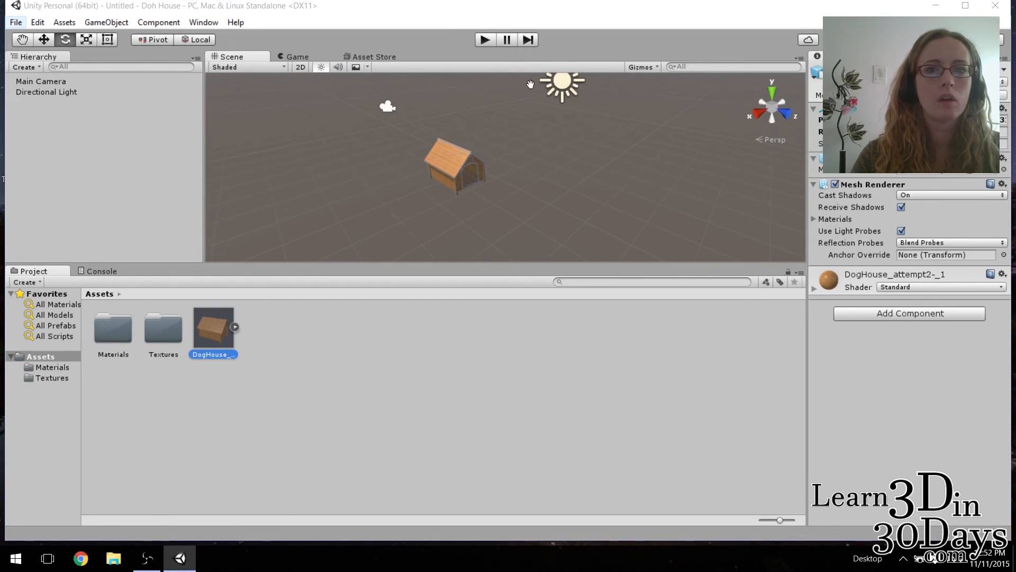
- Rotate the scene's directional light so that it shines onto the doorway side of the doghouse
{"action": "left_click_drag", "start_coordinate": [559, 82], "coordinate": [490, 182]}
{"action": "left_click", "coordinate": [65, 40]}
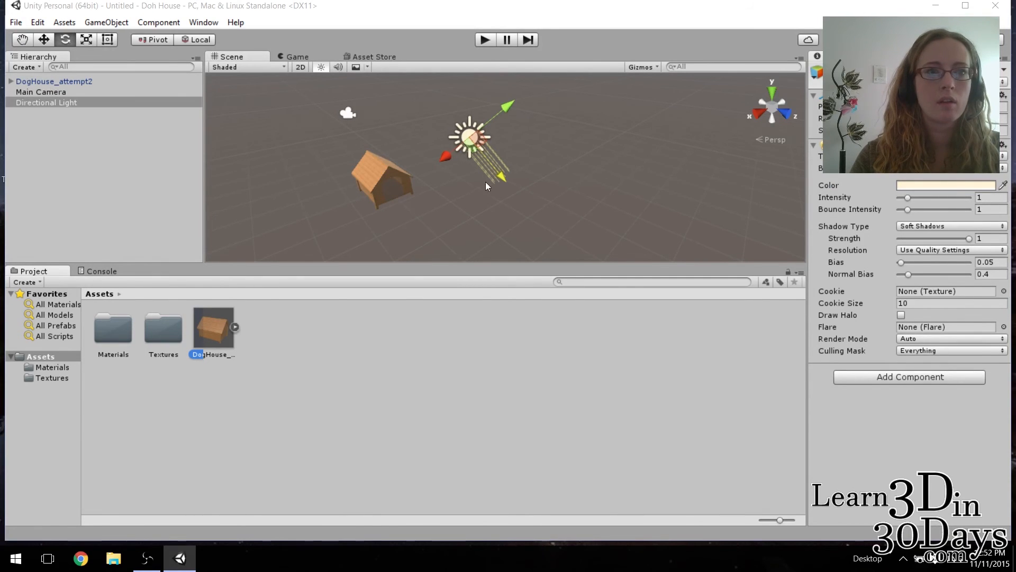
{"action": "mouse_move", "coordinate": [386, 103]}
{"action": "left_mouse_down"}
{"action": "mouse_move", "coordinate": [344, 109]}
{"action": "mouse_move", "coordinate": [550, 120]}
{"action": "mouse_move", "coordinate": [460, 141]}
{"action": "left_mouse_up"}
{"action": "left_click_drag", "start_coordinate": [361, 167], "coordinate": [352, 116]}
{"action": "mouse_move", "coordinate": [513, 100]}
{"action": "left_mouse_down"}
{"action": "mouse_move", "coordinate": [530, 132]}
{"action": "mouse_move", "coordinate": [516, 205]}
{"action": "mouse_move", "coordinate": [450, 227]}
{"action": "mouse_move", "coordinate": [418, 136]}
{"action": "mouse_move", "coordinate": [433, 151]}
{"action": "mouse_move", "coordinate": [390, 181]}
{"action": "mouse_move", "coordinate": [392, 171]}
{"action": "mouse_move", "coordinate": [592, 217]}
{"action": "left_mouse_up"}
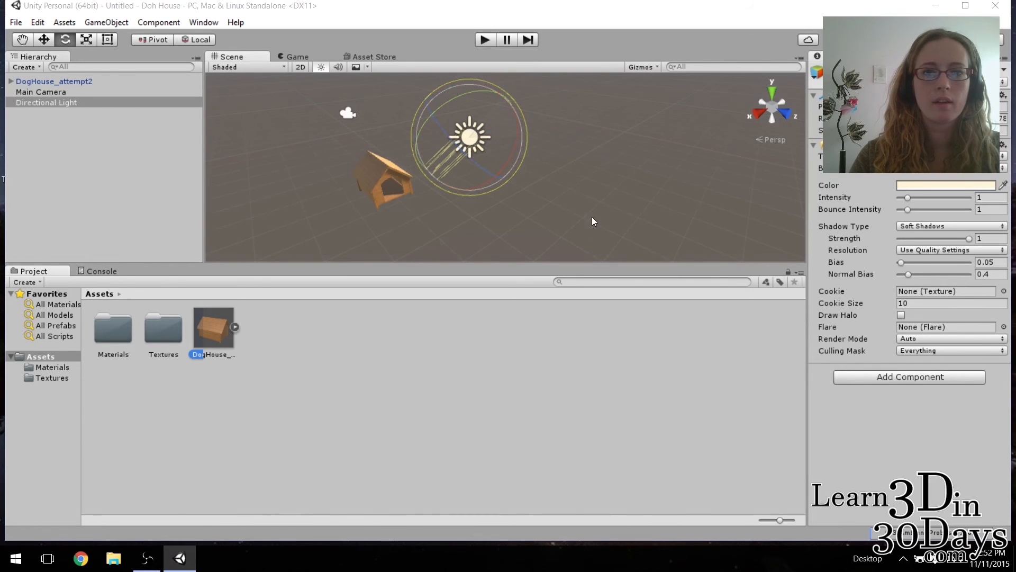
- Examine how the light falls on the doghouse's front wall, roof and interior from close up and farther away
{"action": "left_click", "coordinate": [23, 40]}
{"action": "left_click_drag", "start_coordinate": [389, 186], "coordinate": [431, 176]}
{"action": "scroll", "coordinate": [440, 189], "scroll_direction": "up", "scroll_amount": 8}
{"action": "scroll", "coordinate": [355, 192], "scroll_direction": "down", "scroll_amount": 6}
{"action": "left_click_drag", "start_coordinate": [356, 192], "coordinate": [413, 216]}
{"action": "scroll", "coordinate": [484, 181], "scroll_direction": "up", "scroll_amount": 4}
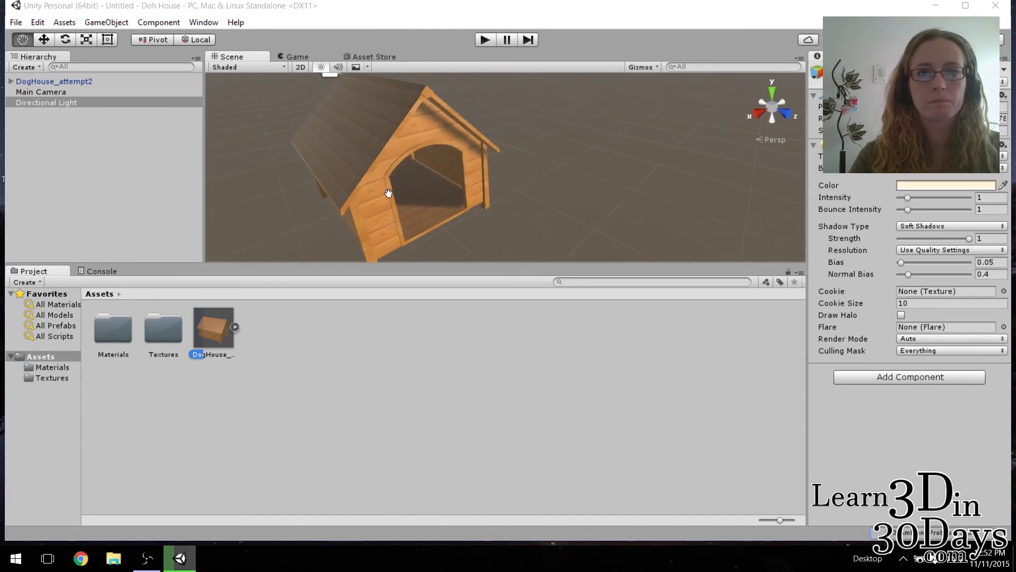
{"action": "scroll", "coordinate": [389, 193], "scroll_direction": "down", "scroll_amount": 2}
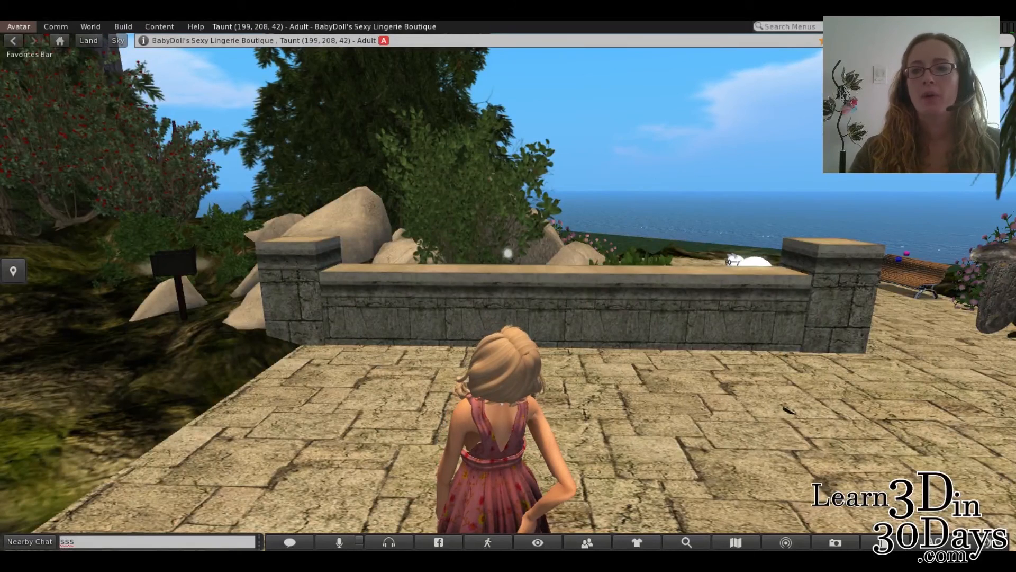
- Switch to the Firestorm viewer, load the doghouse file for mesh model upload and inspect its preview
{"action": "left_click", "coordinate": [18, 26]}
{"action": "mouse_move", "coordinate": [79, 252]}
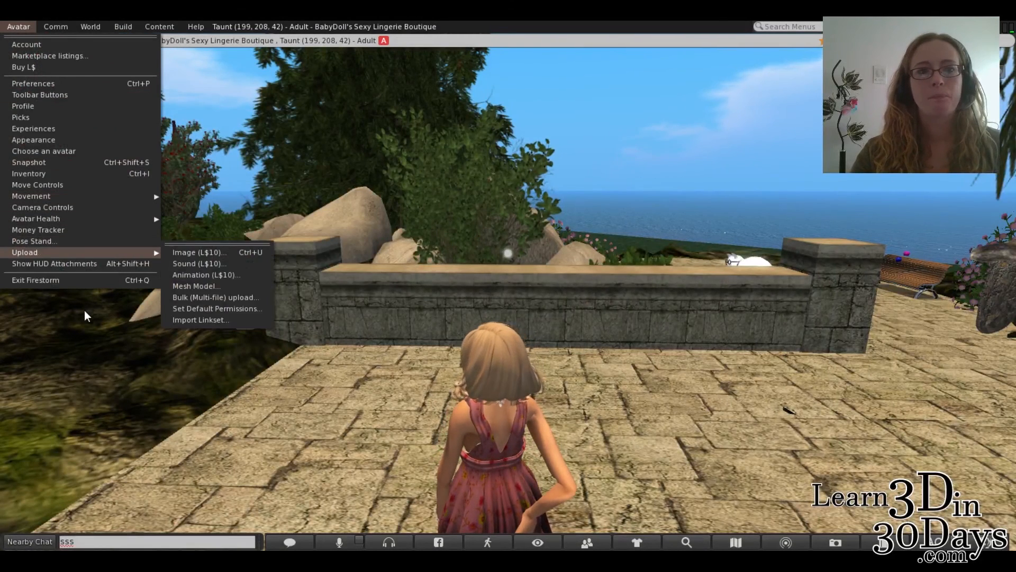
{"action": "left_click", "coordinate": [242, 352]}
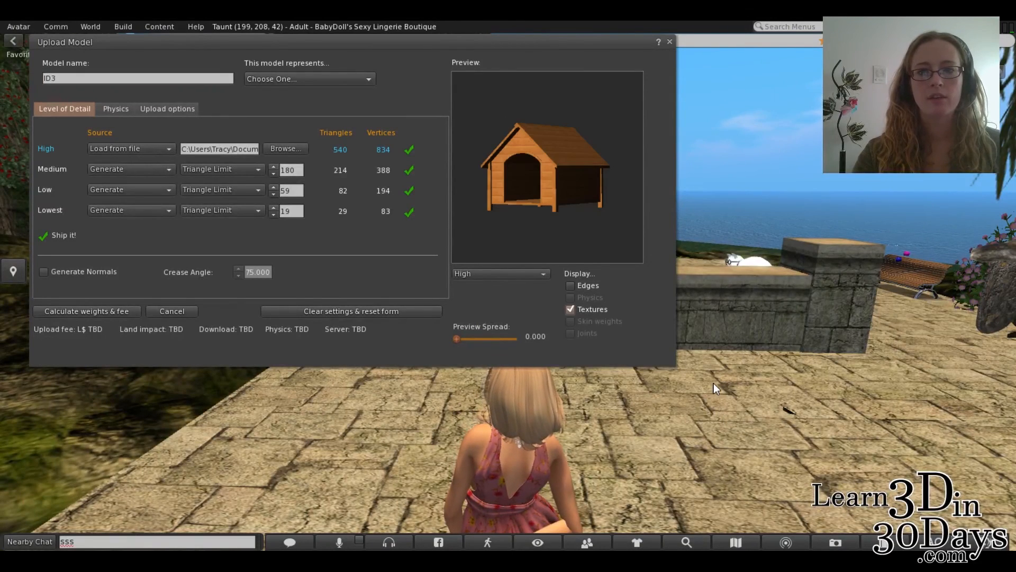
{"action": "left_click_drag", "start_coordinate": [588, 167], "coordinate": [495, 167]}
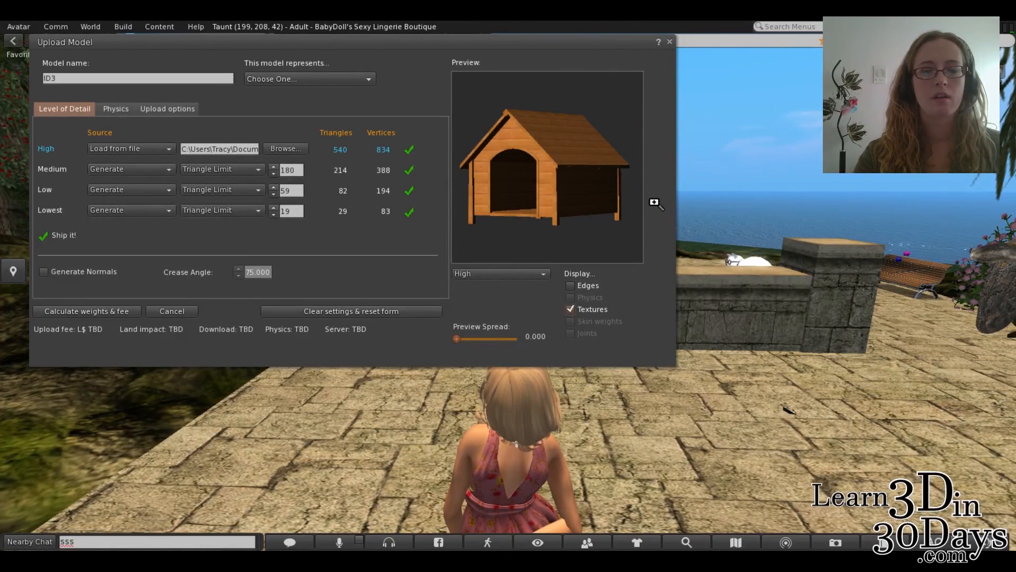
- Name the upload model Dog House and set what it represents to "Smaller, non-moving etc"
{"action": "left_click", "coordinate": [120, 79]}
{"action": "type", "text": "Dog House"}
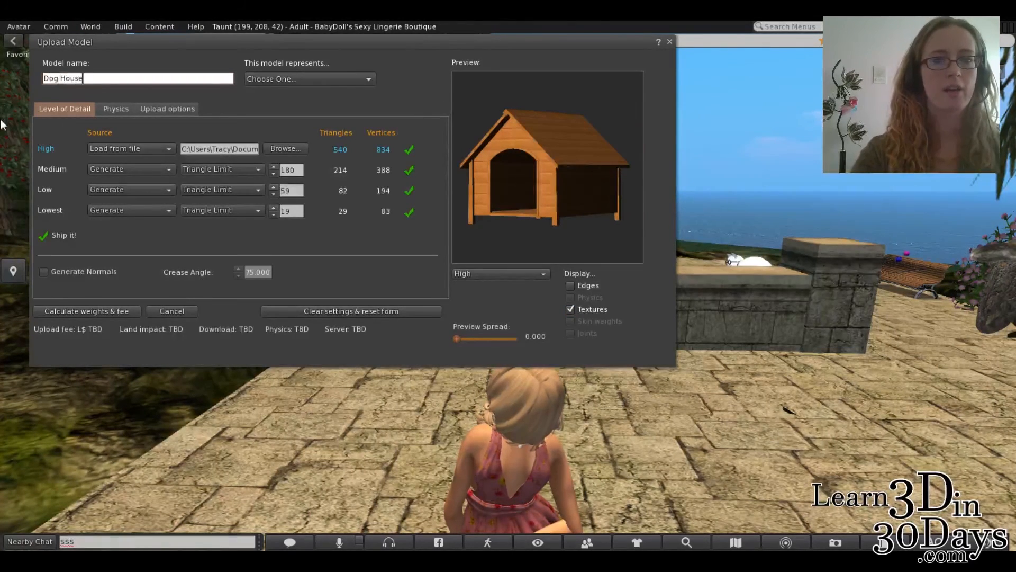
{"action": "left_click", "coordinate": [370, 79]}
{"action": "left_click", "coordinate": [321, 153]}
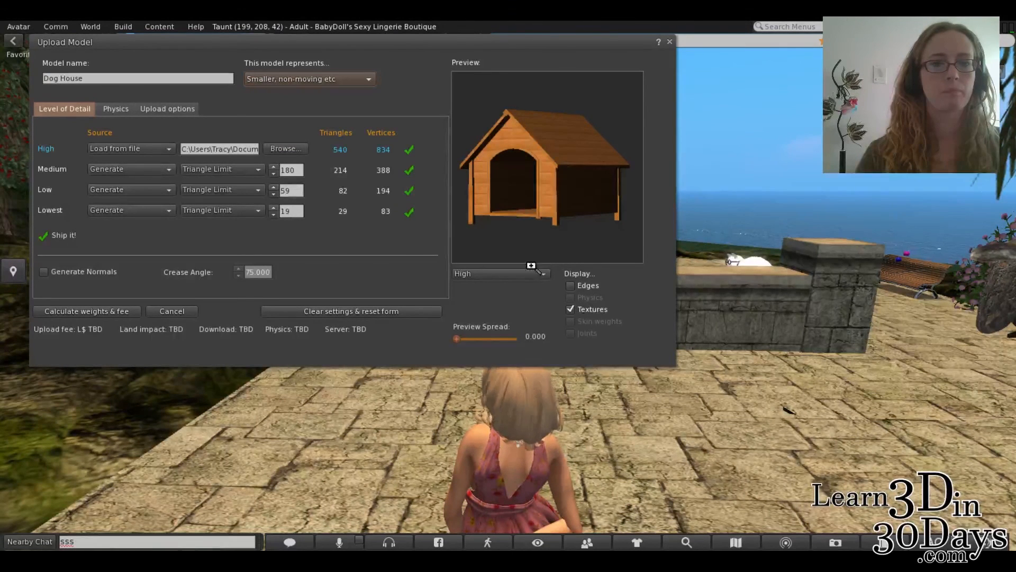
- Include the textures in the Dog House model's upload options and return to its level of detail settings
{"action": "left_click", "coordinate": [195, 129]}
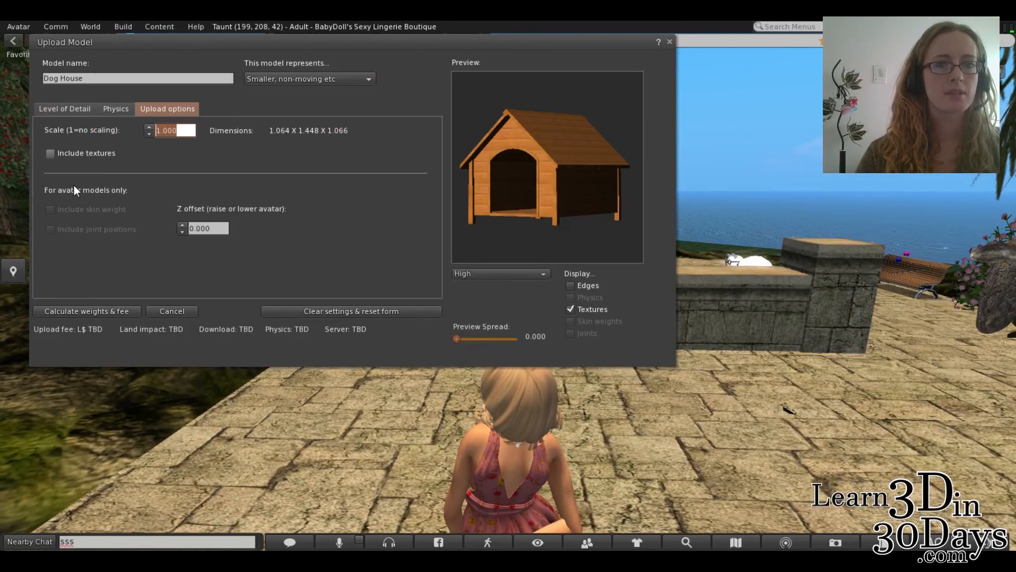
{"action": "left_click", "coordinate": [50, 153]}
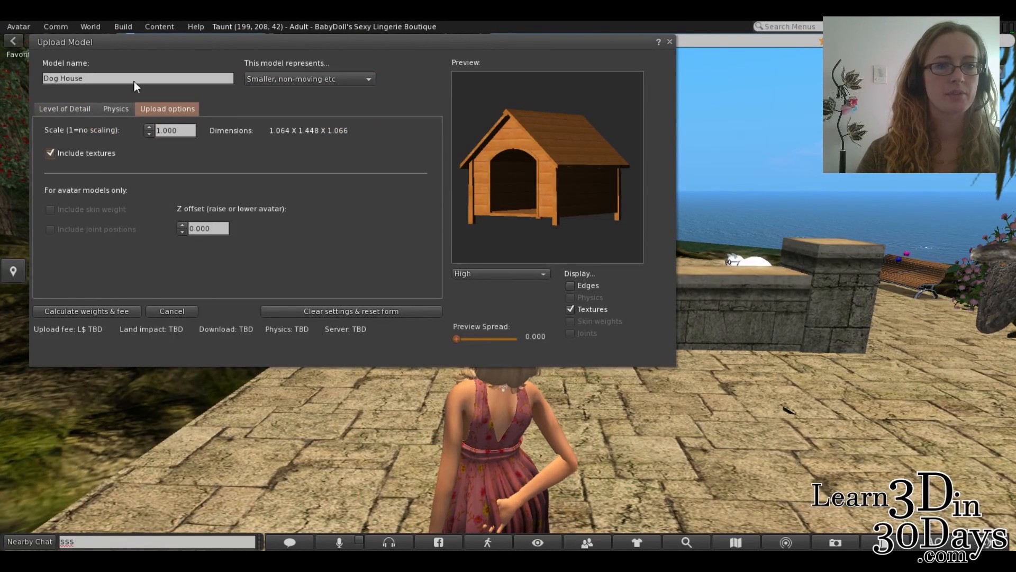
{"action": "left_click", "coordinate": [79, 110]}
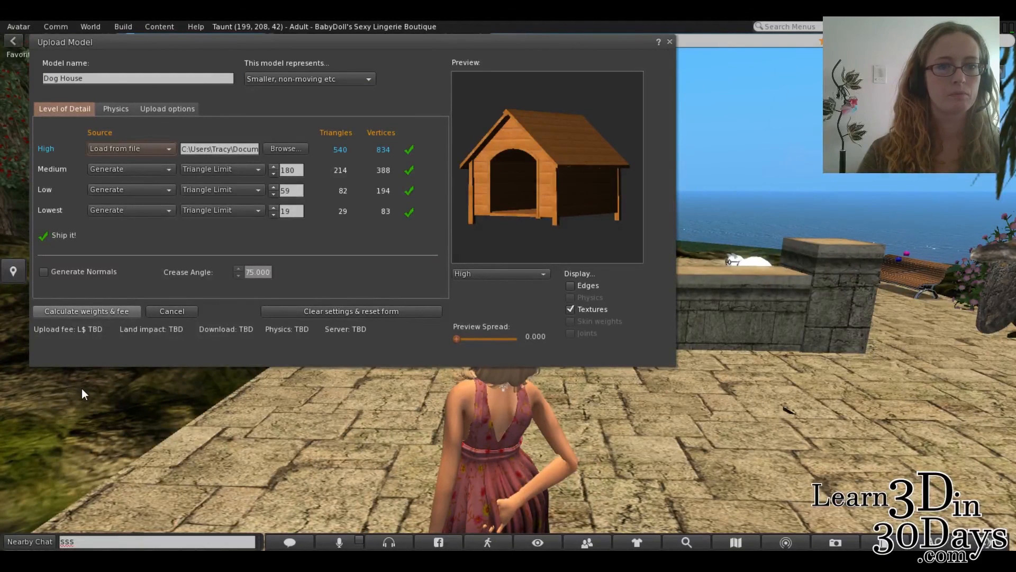
- Calculate the Dog House model's weights and upload fee and upload the model
{"action": "key", "text": "Return"}
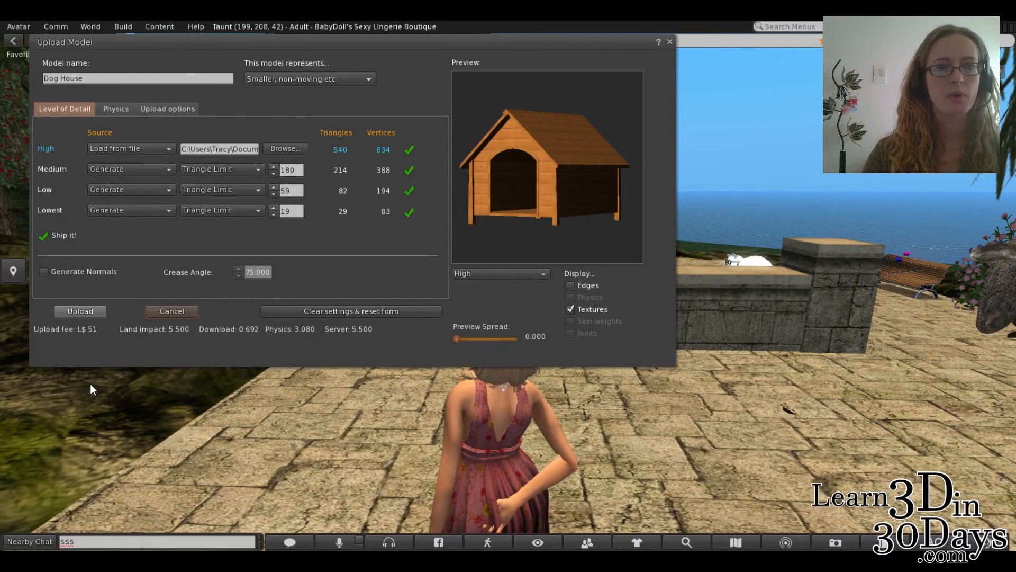
{"action": "left_click", "coordinate": [80, 311]}
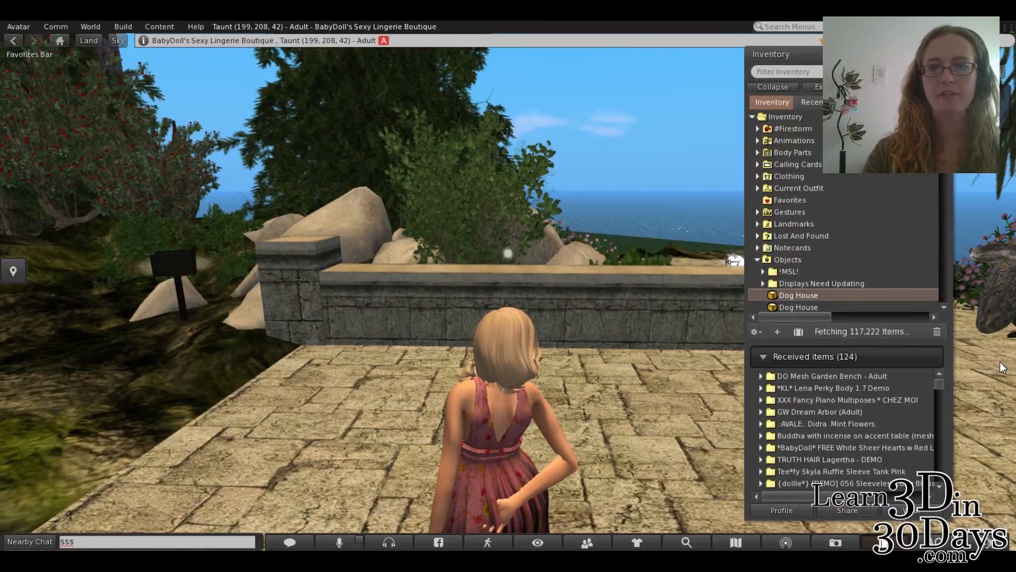
- Place the Dog House from the inventory on the stone paving beside the avatar and rotate it so its doorway faces the viewer
{"action": "left_click_drag", "start_coordinate": [825, 459], "coordinate": [754, 511]}
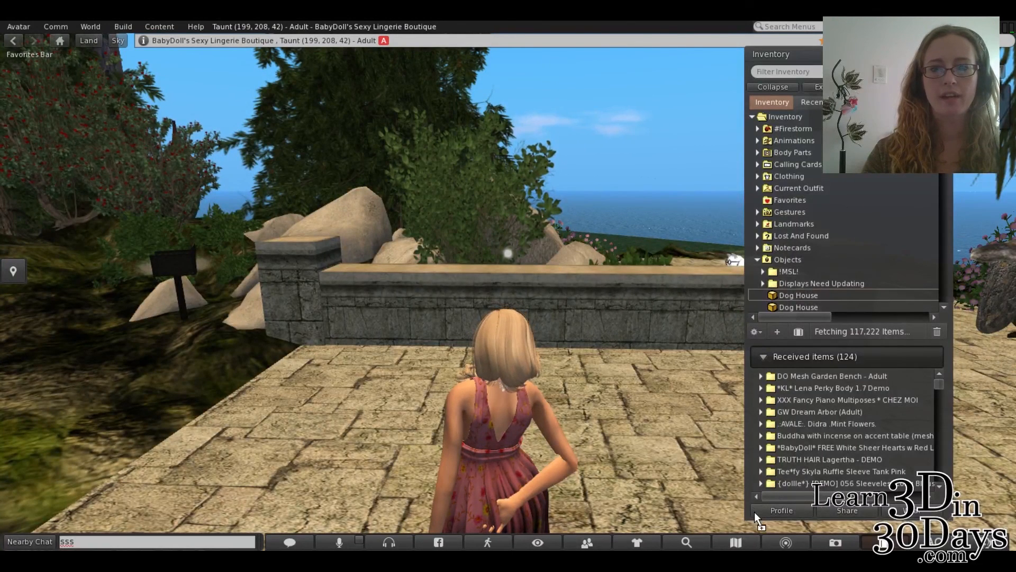
{"action": "right_click", "coordinate": [753, 447]}
{"action": "left_click", "coordinate": [786, 480]}
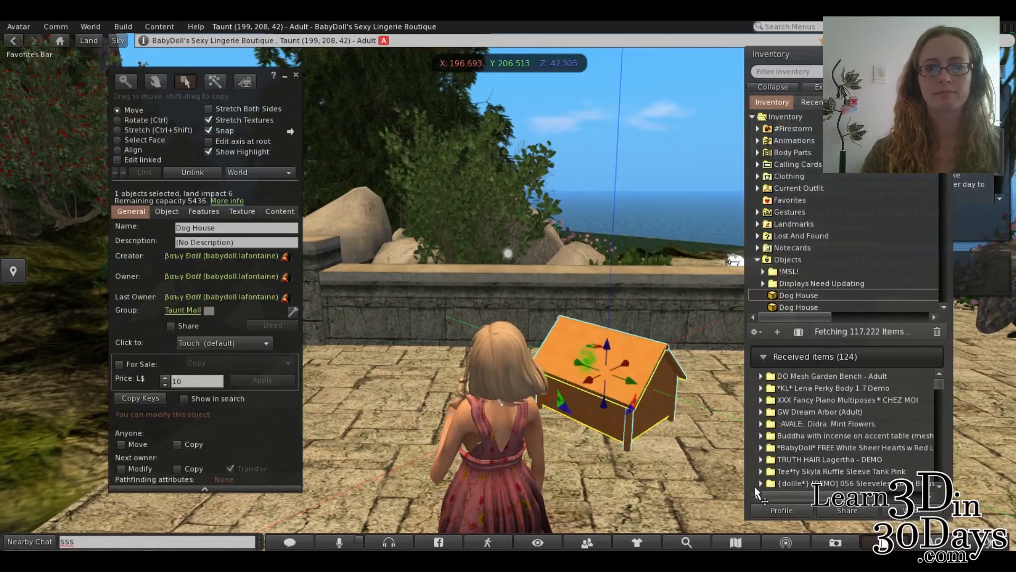
{"action": "key", "text": "ctrl"}
{"action": "left_click_drag", "start_coordinate": [758, 495], "coordinate": [852, 462]}
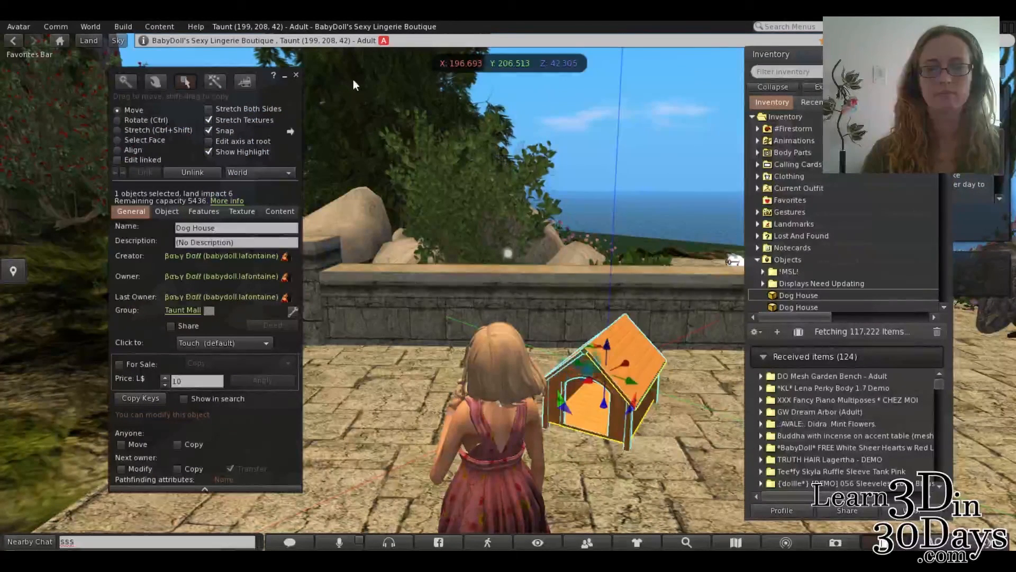
{"action": "left_click", "coordinate": [369, 88]}
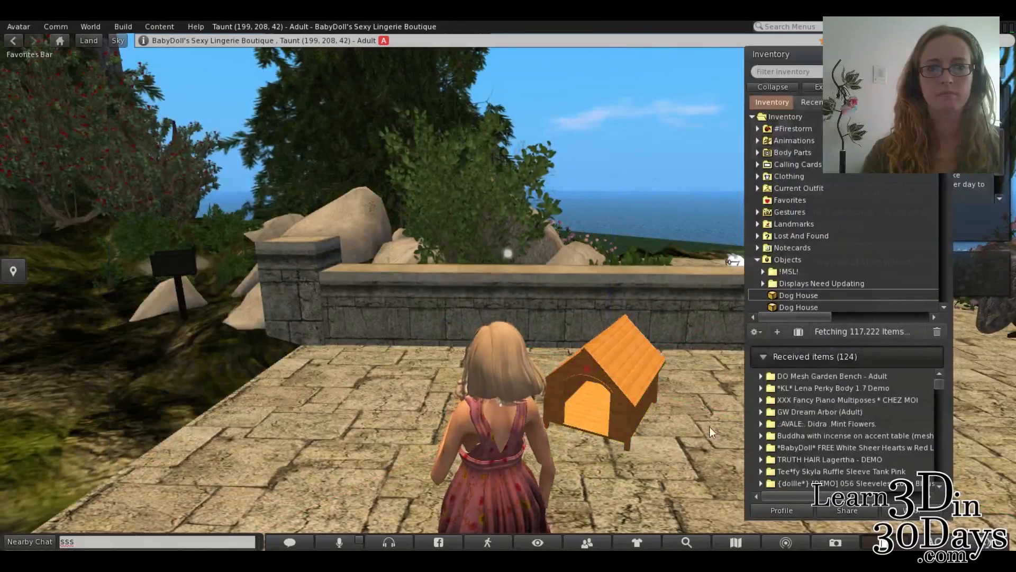
{"action": "left_click_drag", "start_coordinate": [735, 484], "coordinate": [635, 359]}
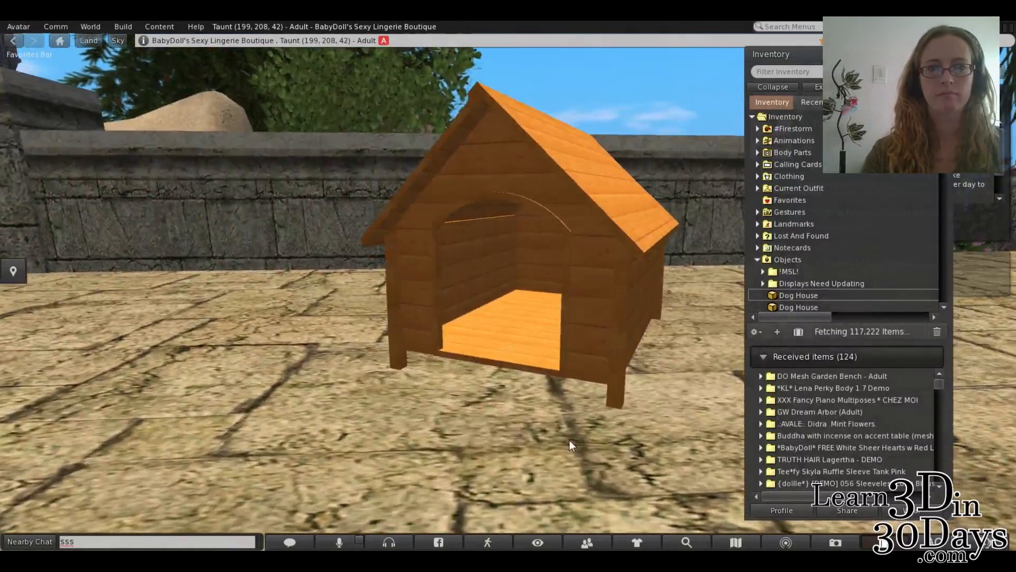